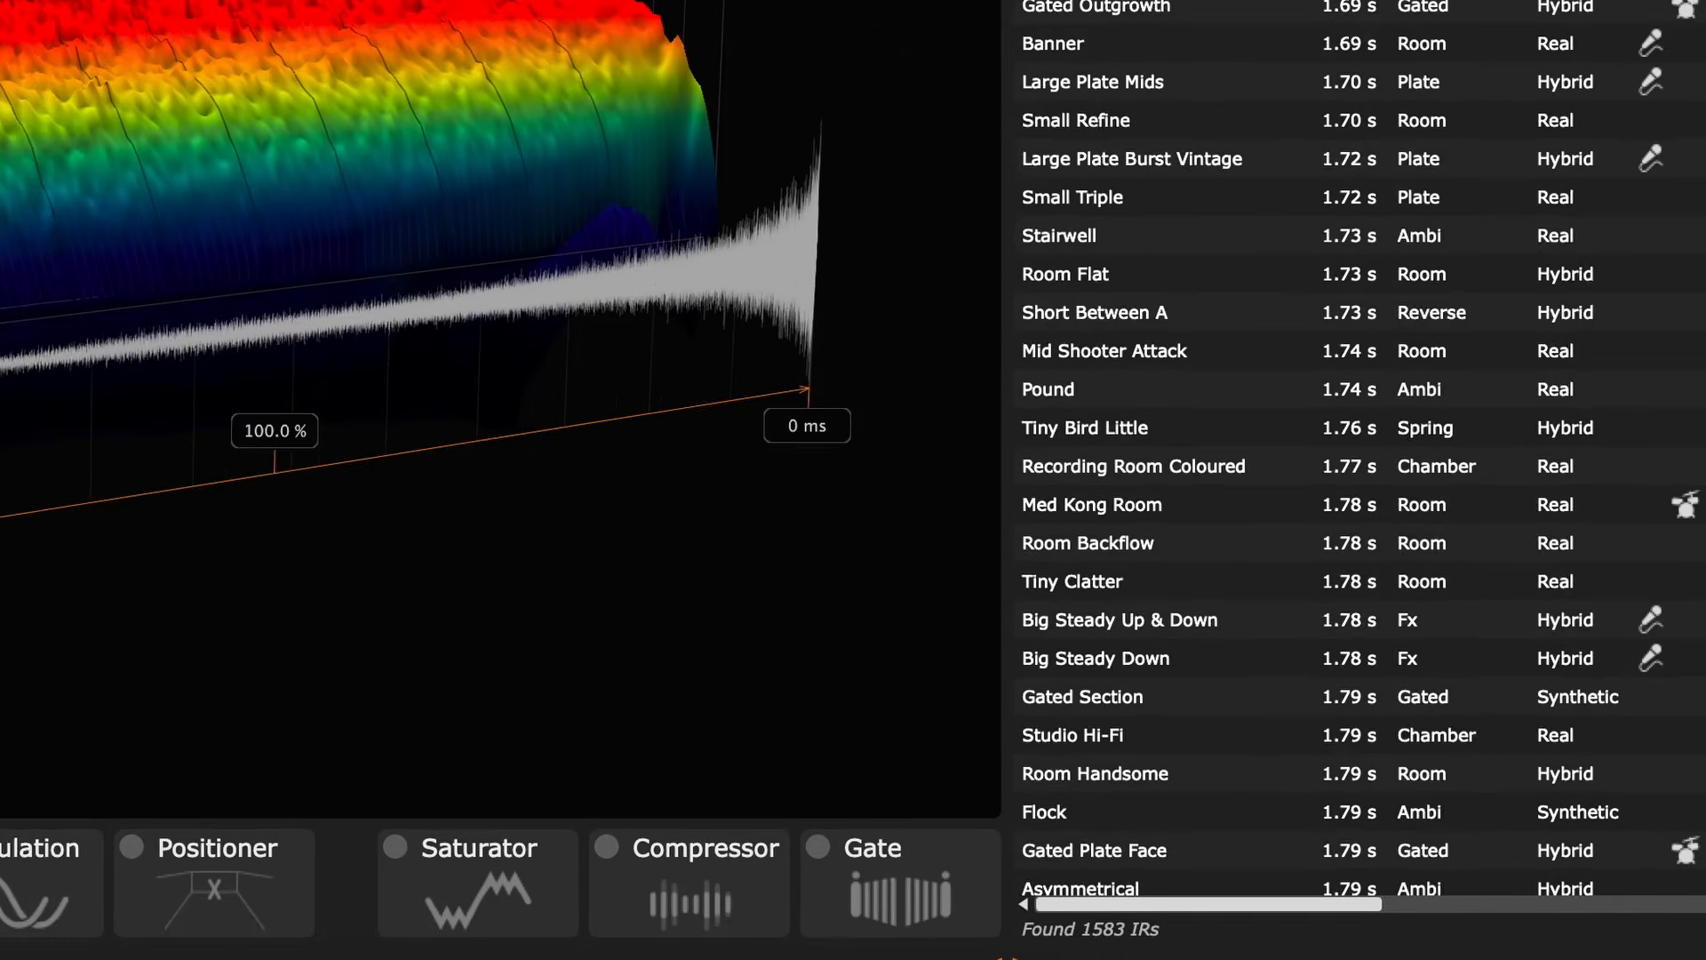
- Browse the impulse response list sorted by length, from about 1.7 s to beyond 2.2 s
scroll(1298, 435, "down", 3)
scroll(1297, 436, "down", 20)
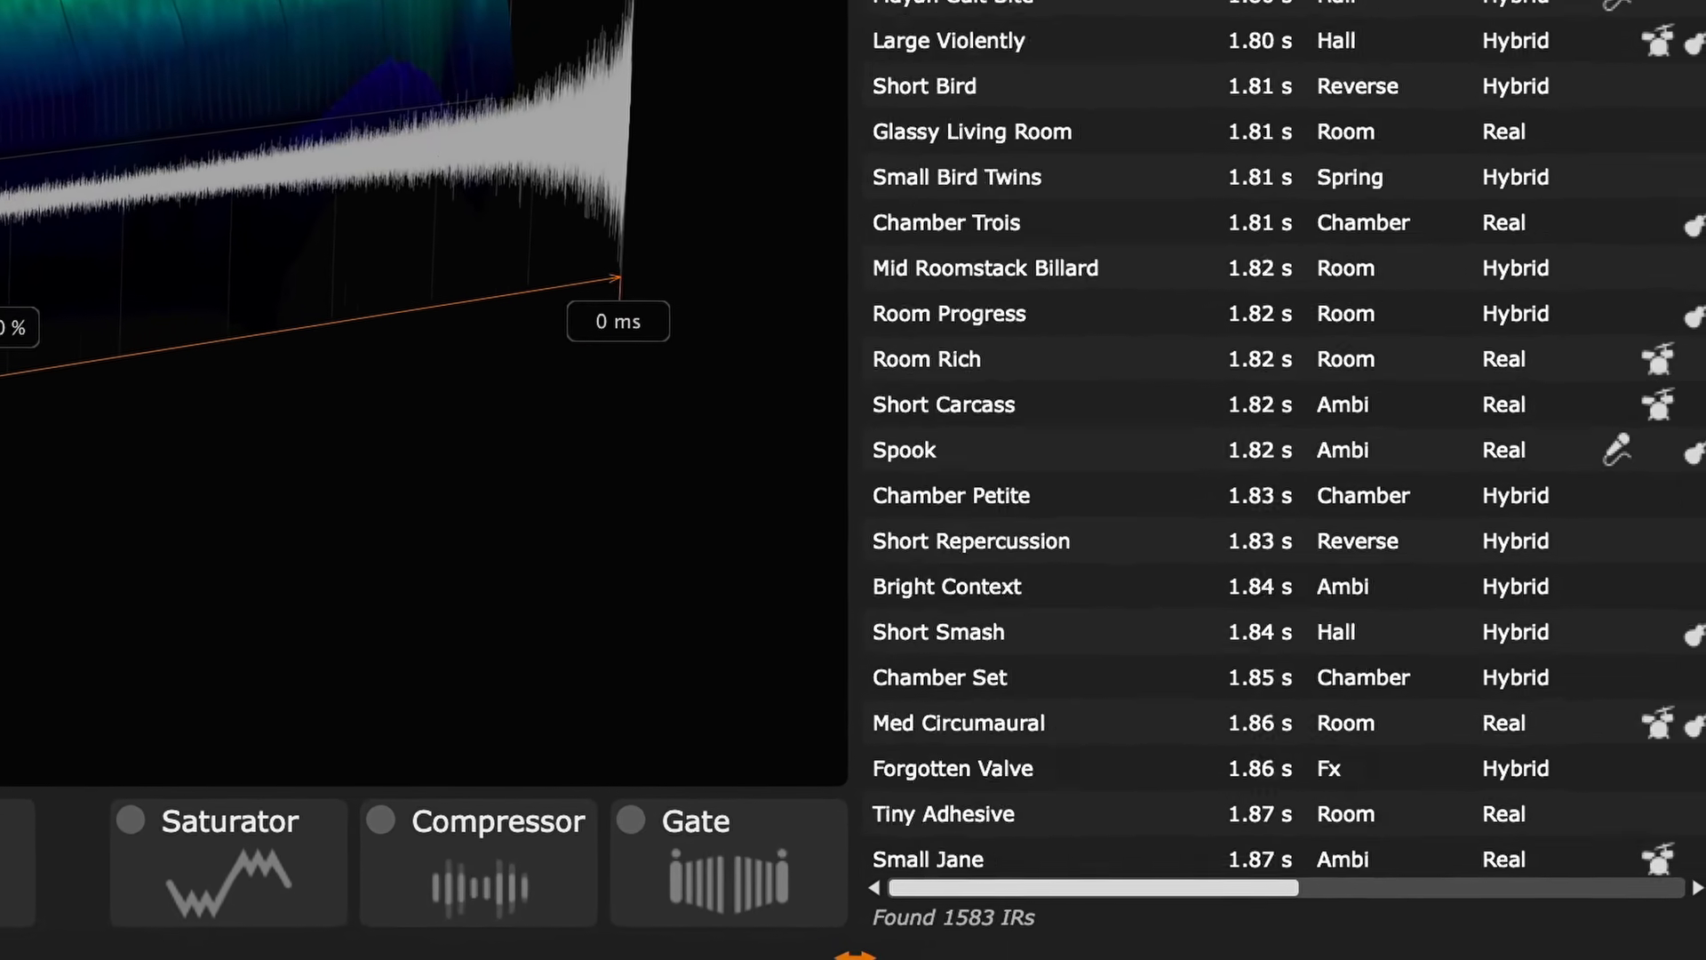
scroll(1218, 436, "down", 16)
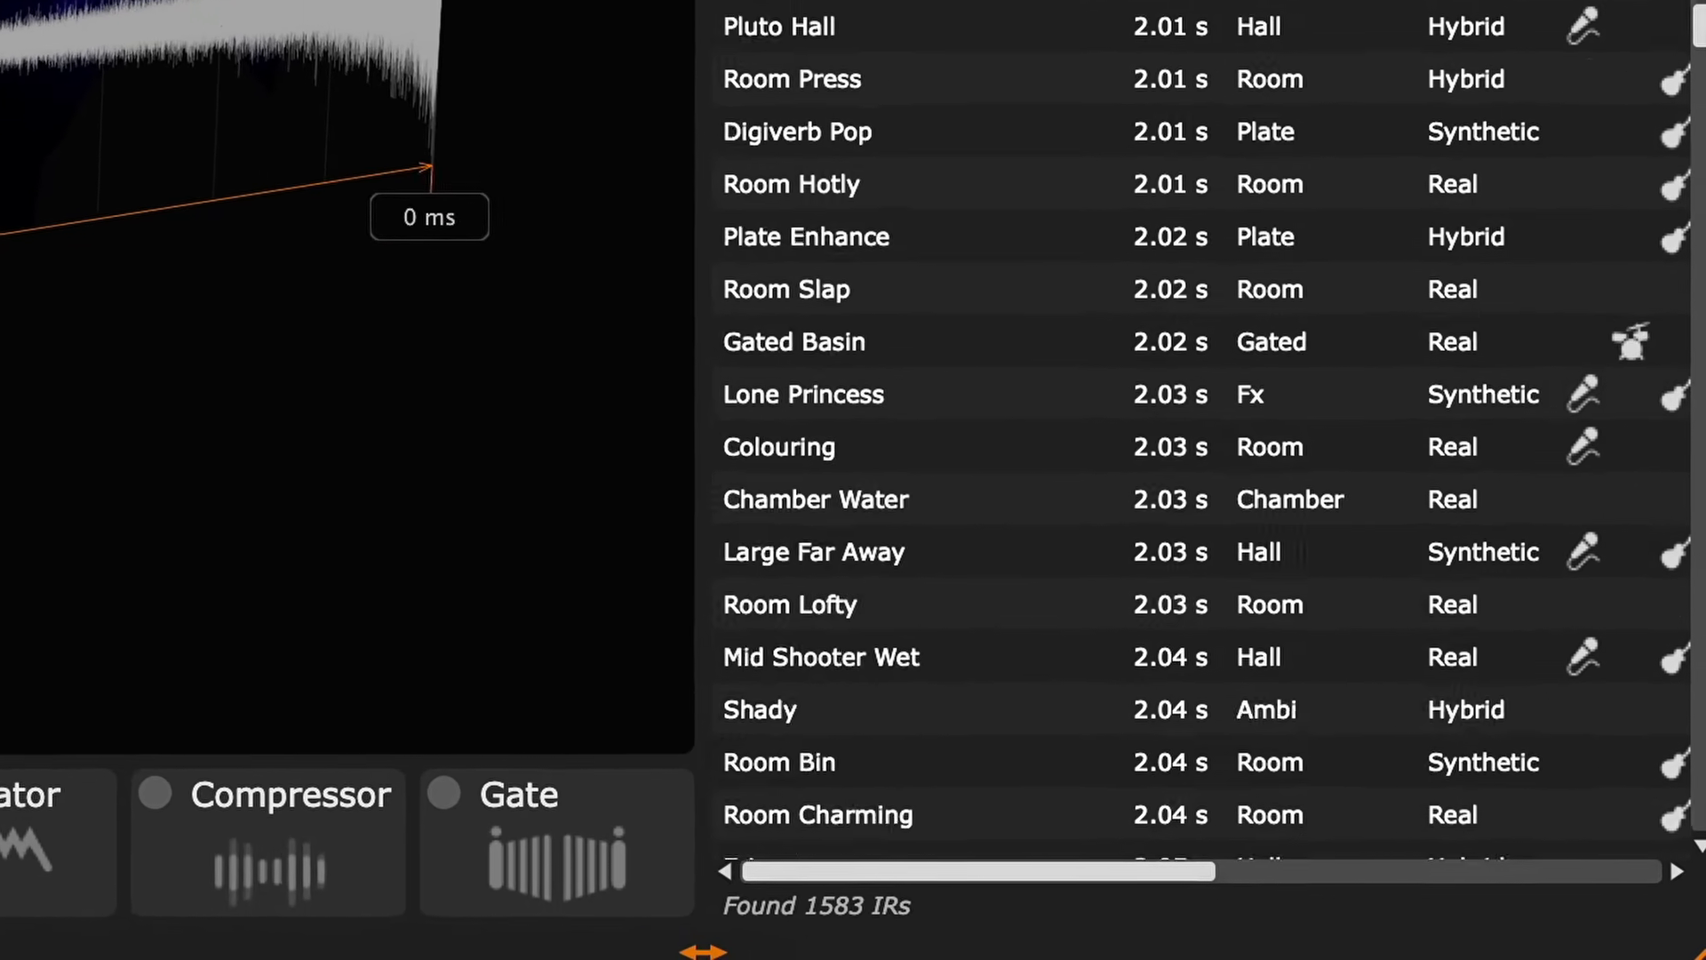
scroll(1155, 435, "down", 12)
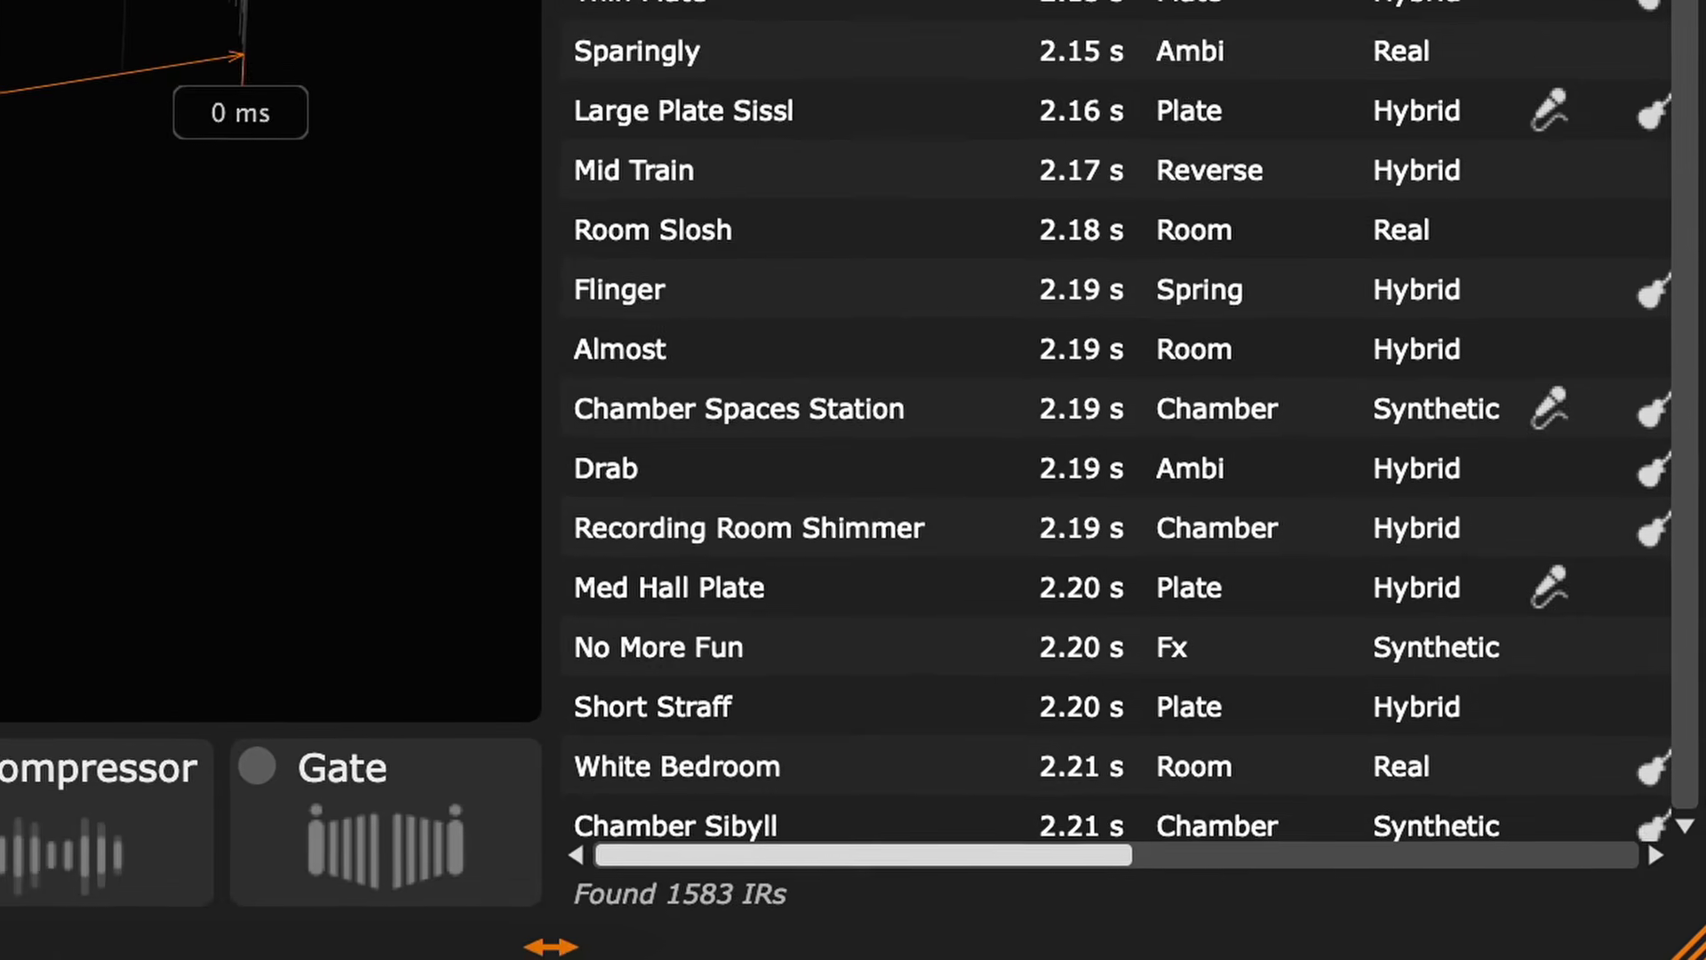
scroll(1235, 436, "down", 16)
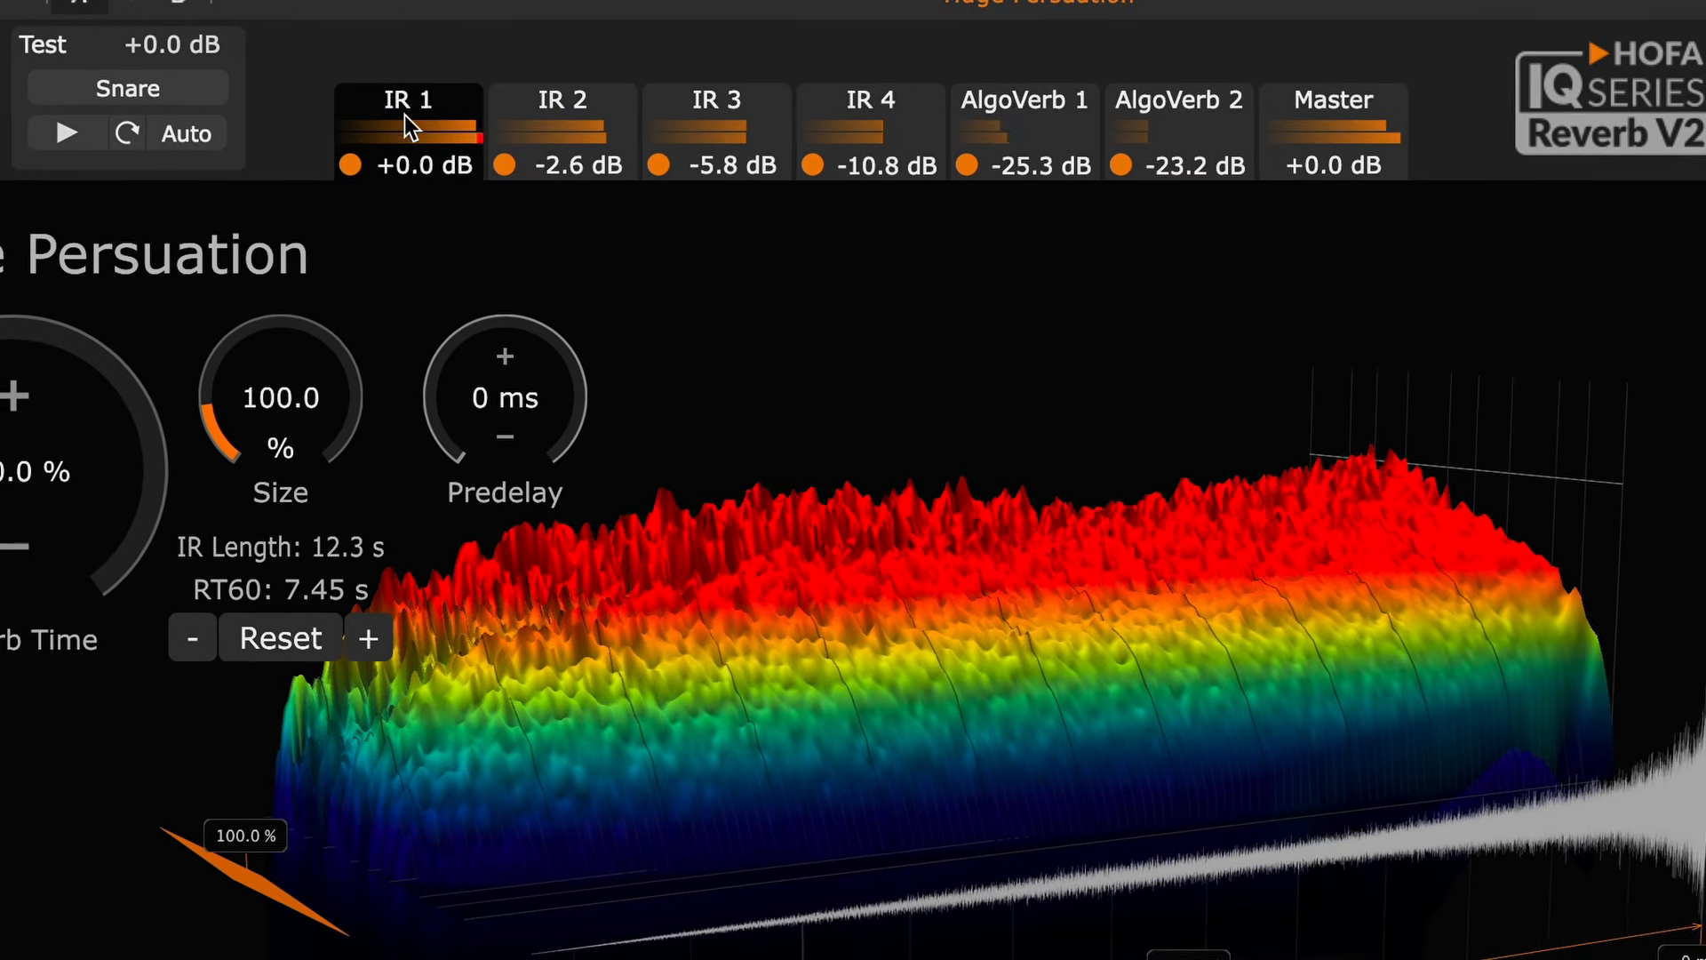
- View the impulse responses loaded in IR 2, IR 3 and IR 4, ending on AlgoVerb 1
left_click(594, 111)
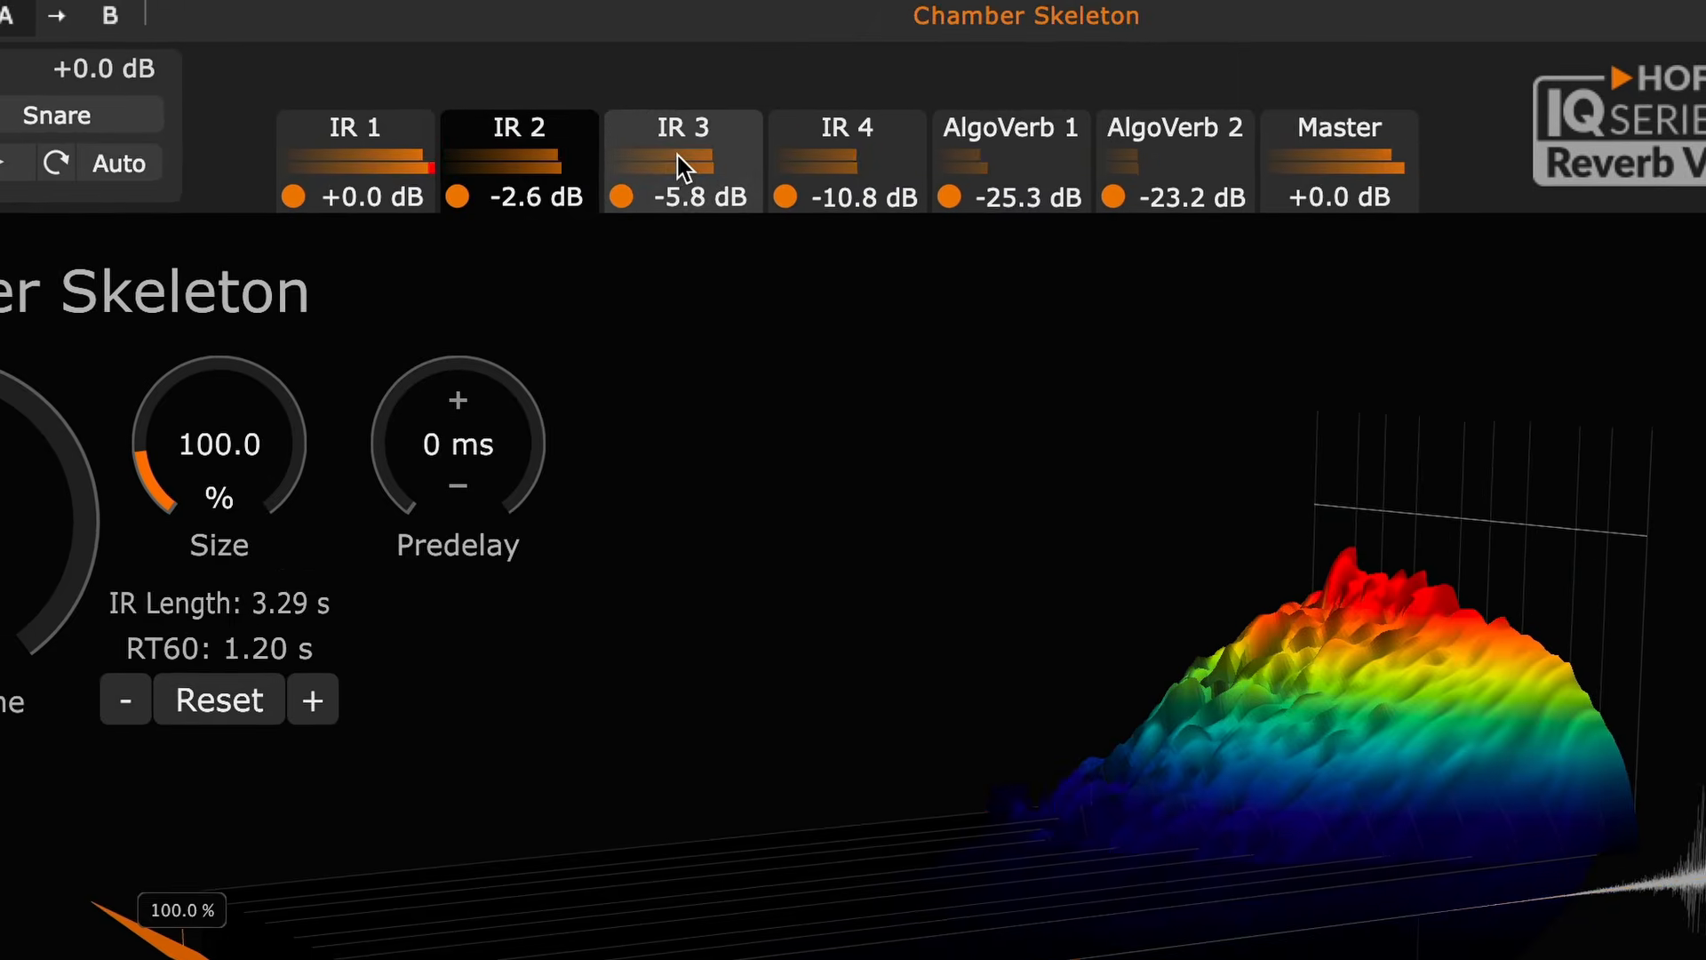
left_click(680, 165)
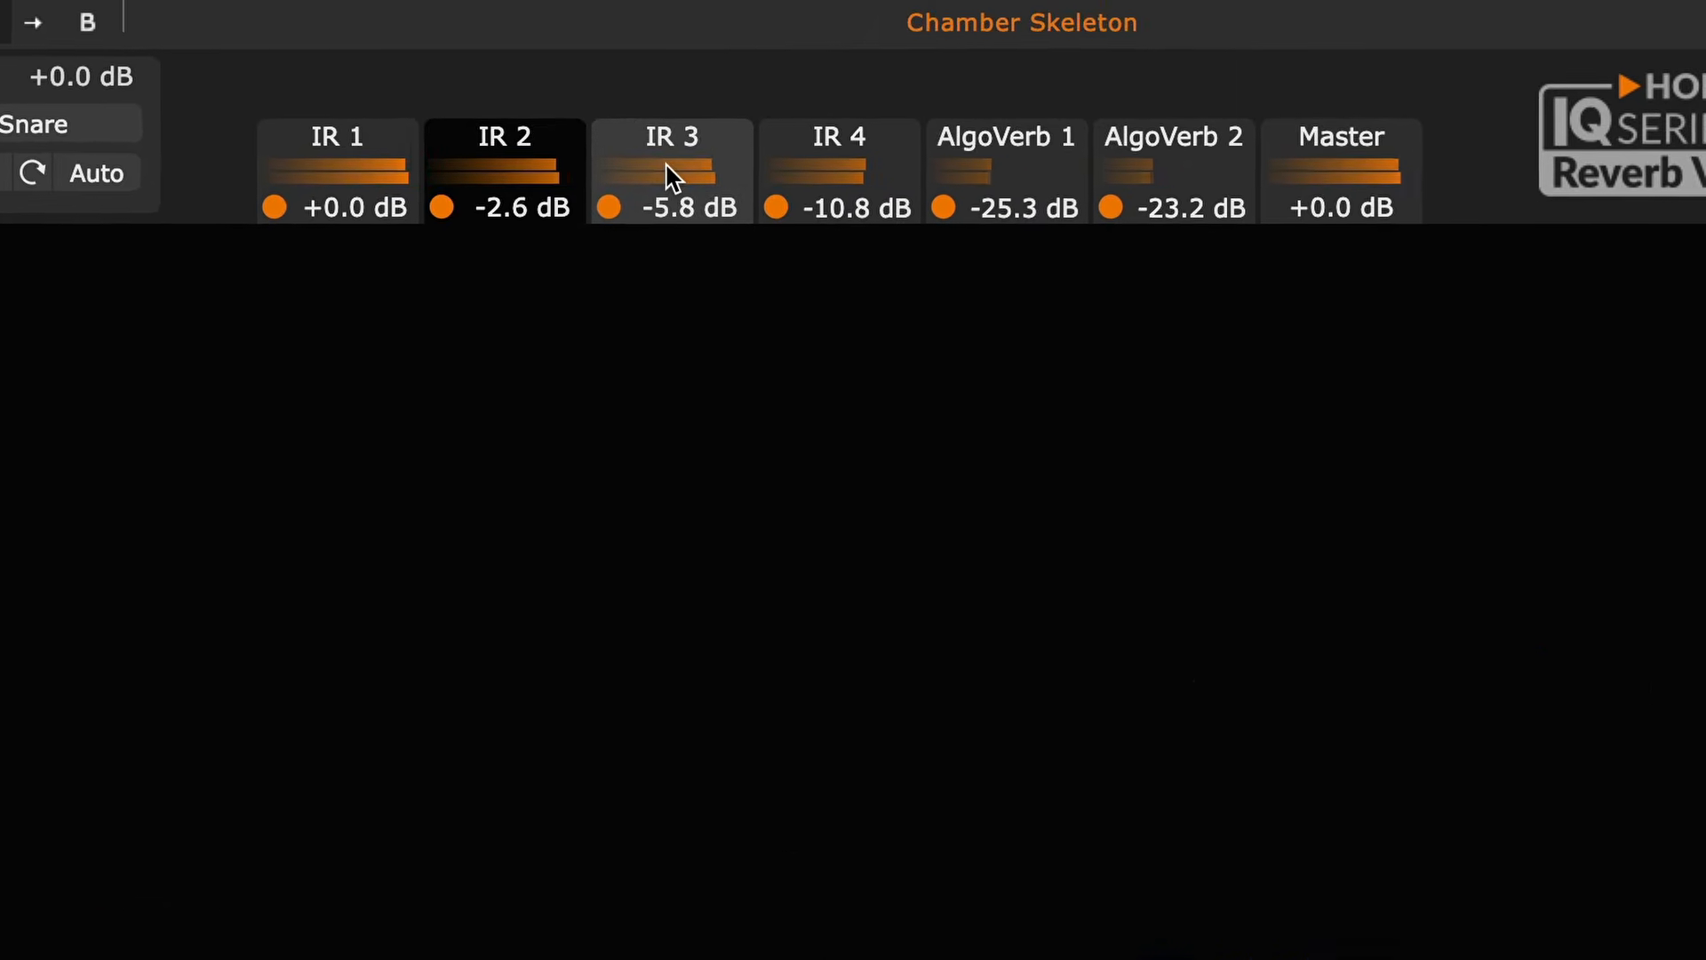
left_click(831, 165)
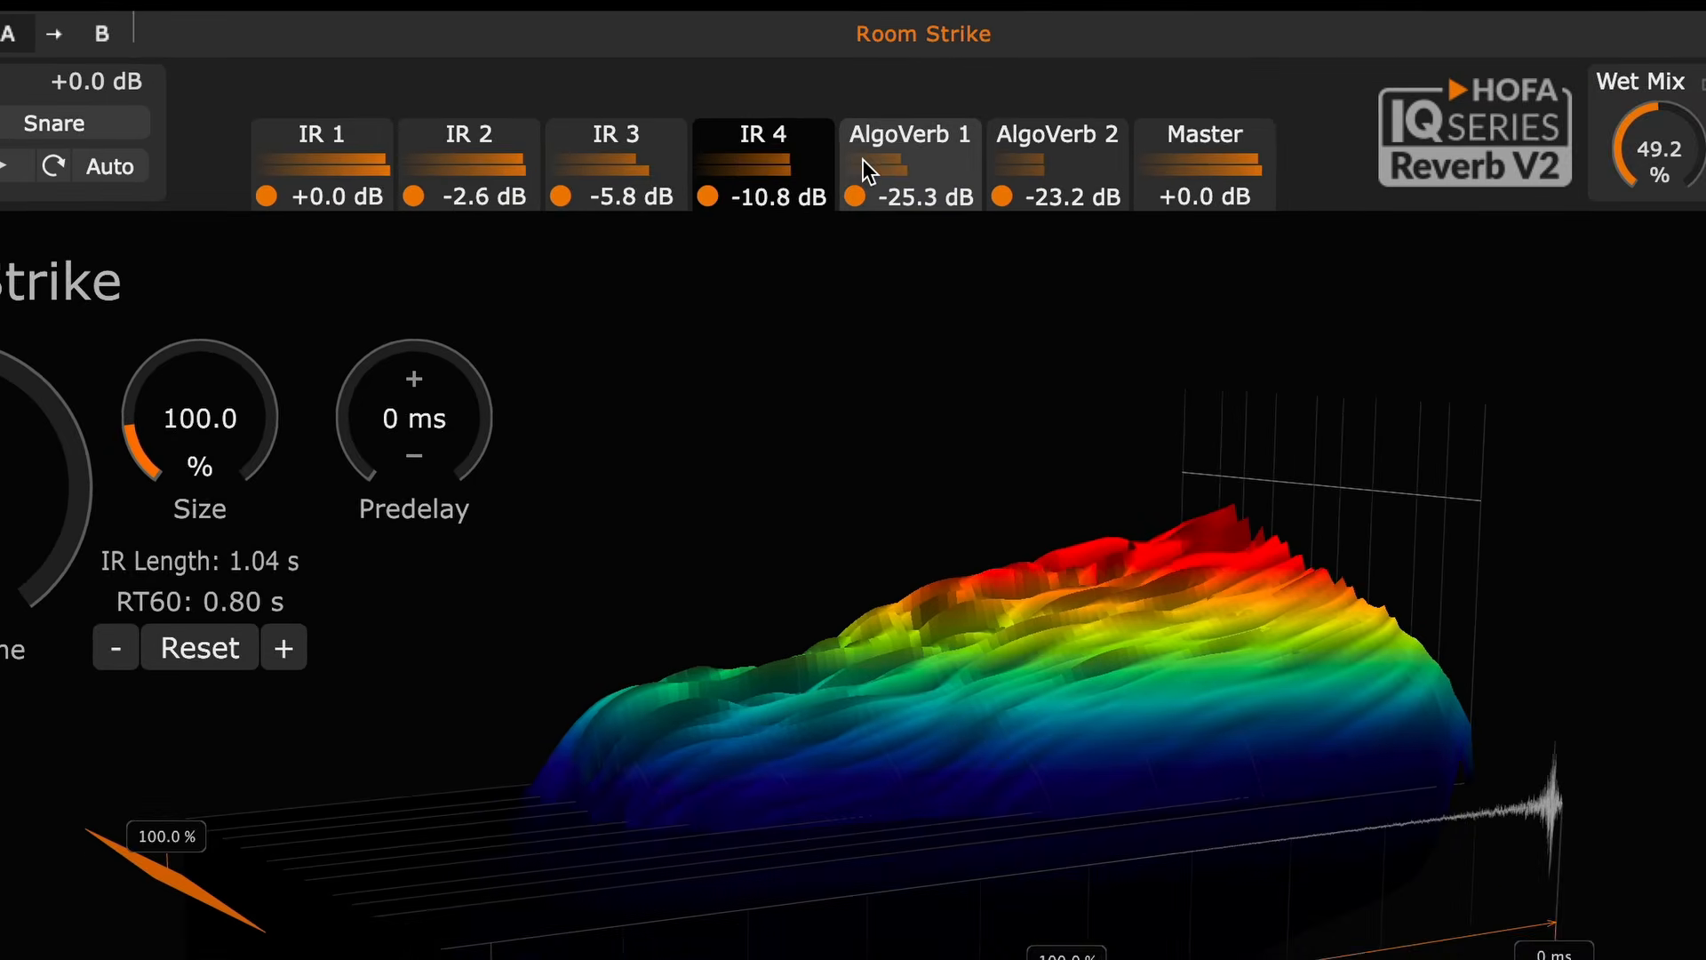
left_click(897, 178)
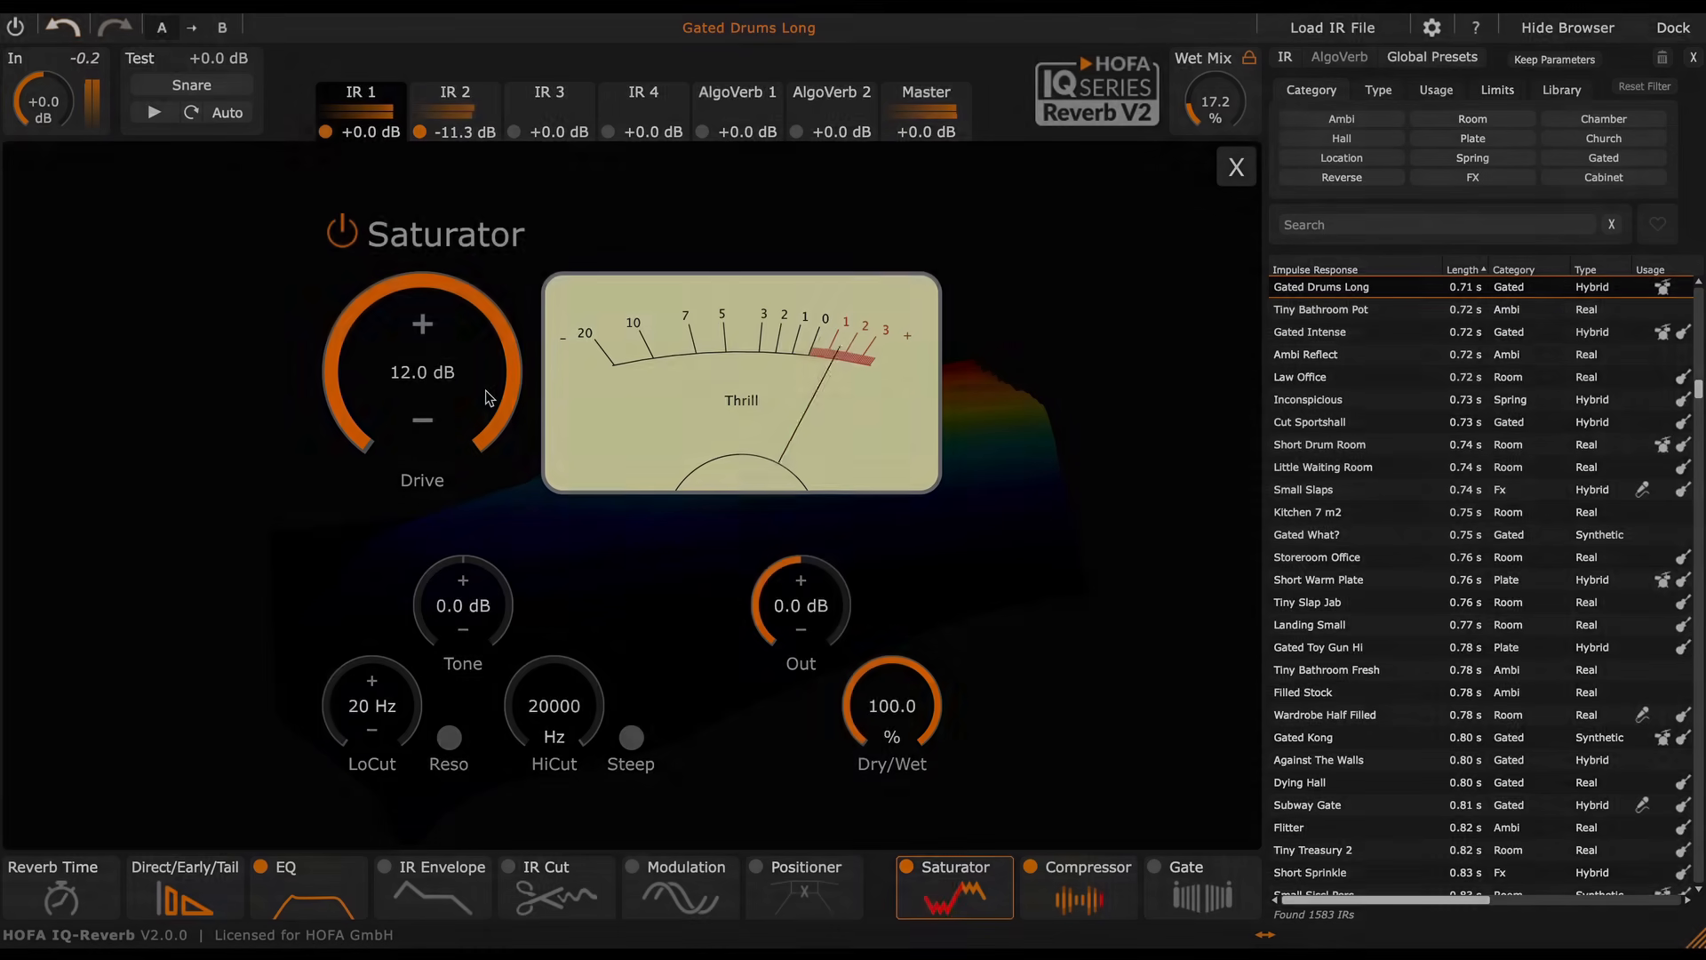
- Adjust the Saturator drive and the Compressor threshold for IR 1
left_click_drag(487, 448, 487, 475)
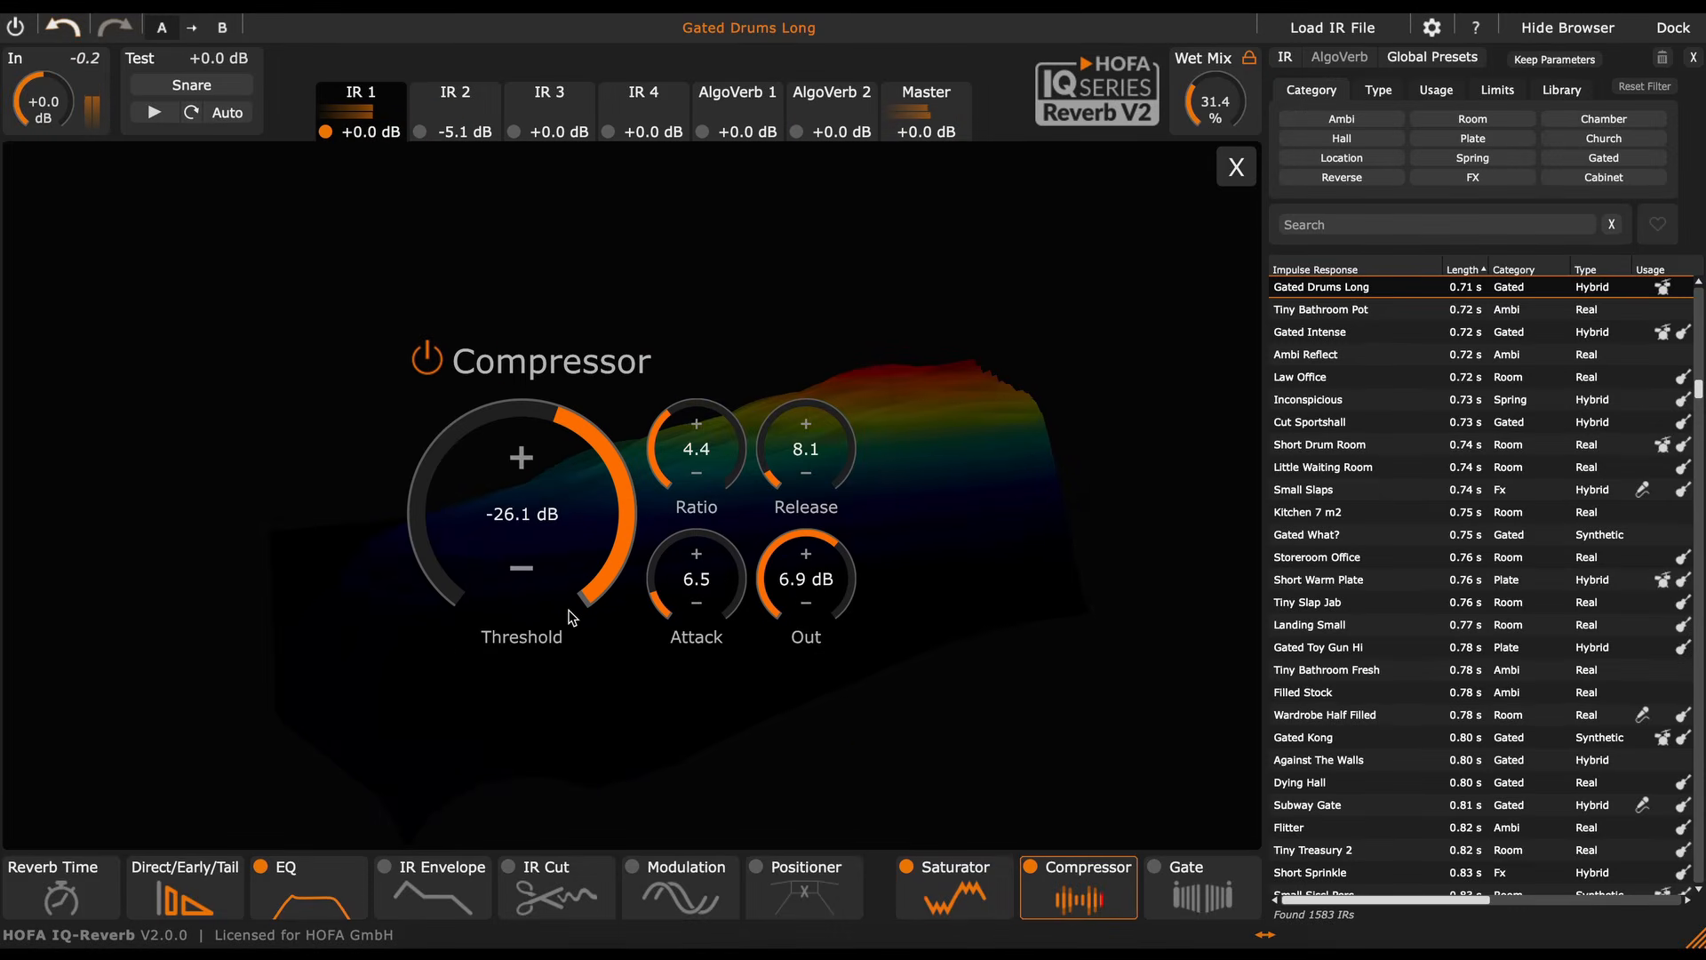
left_click_drag(571, 610, 563, 632)
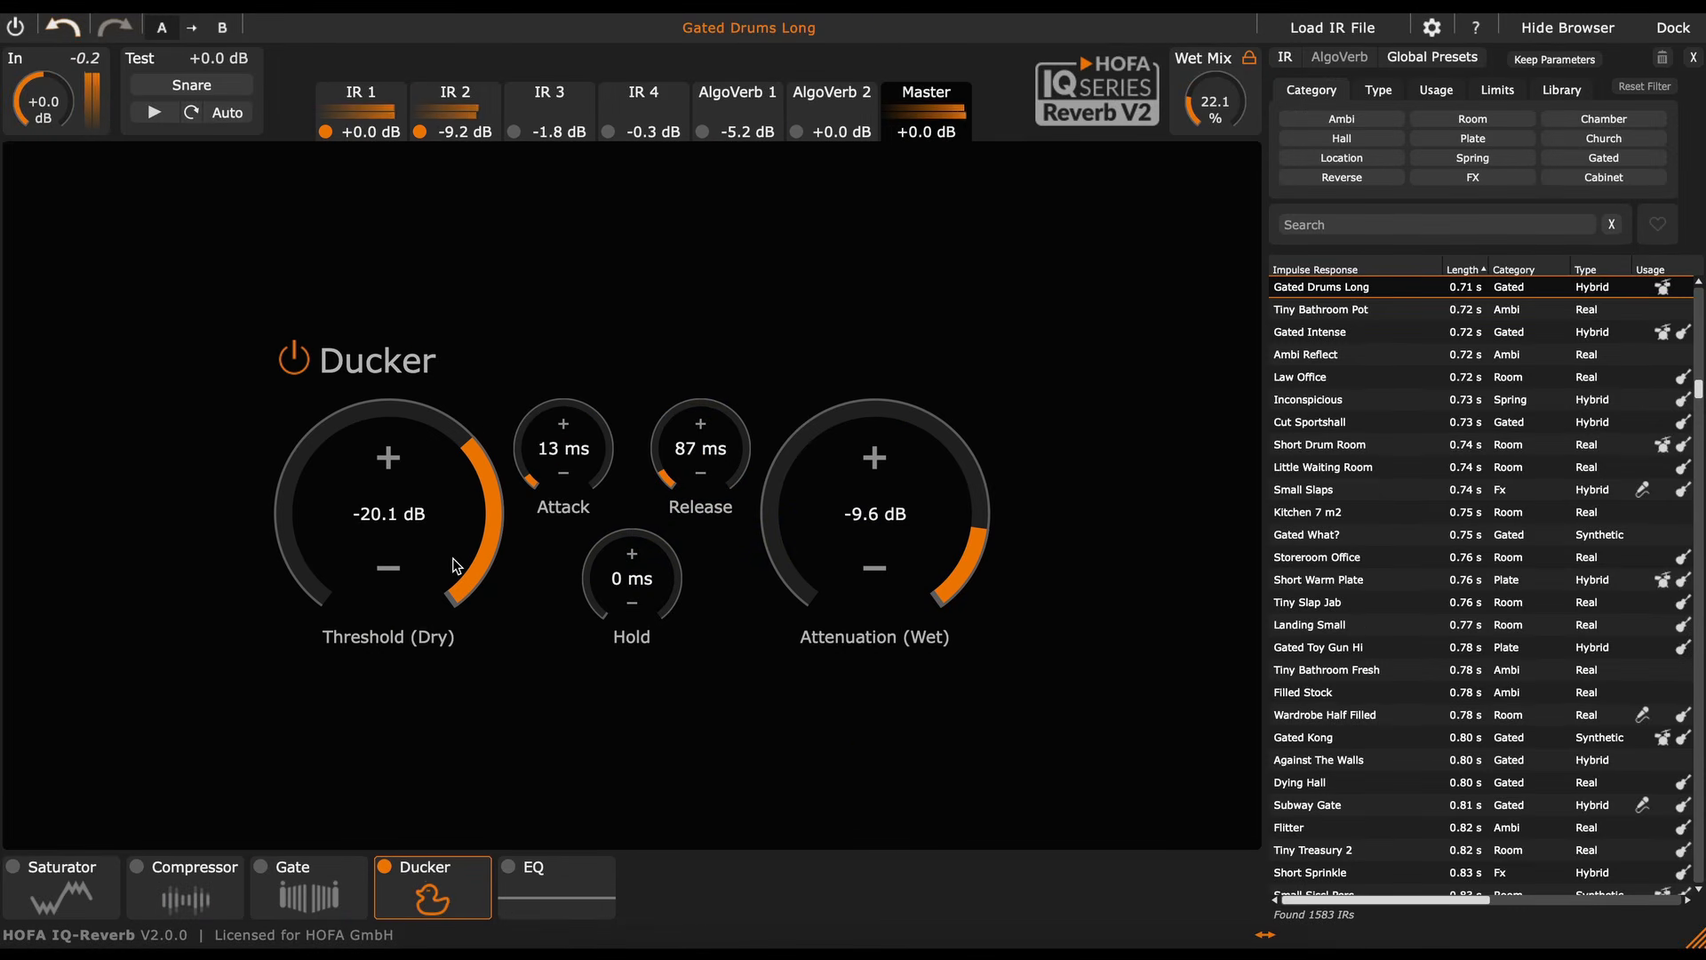
- Lower the Master Ducker's dry threshold and adjust IR 1's input positioning in the mixer
left_click_drag(456, 566, 457, 641)
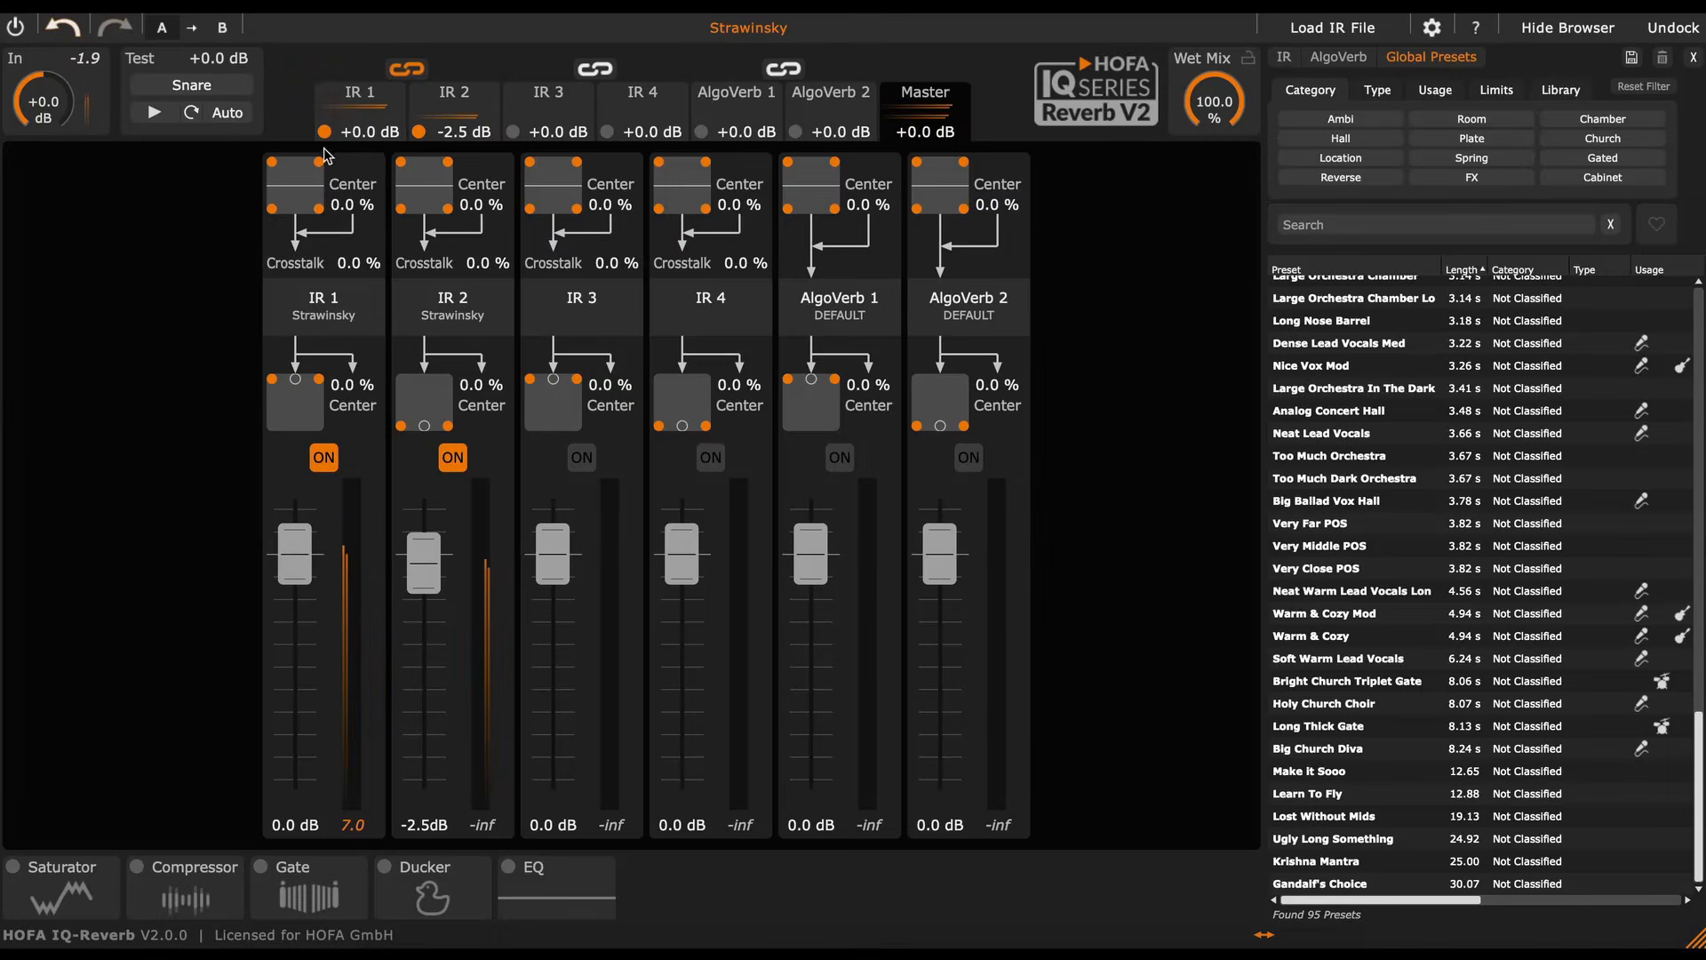
left_click_drag(310, 186, 310, 158)
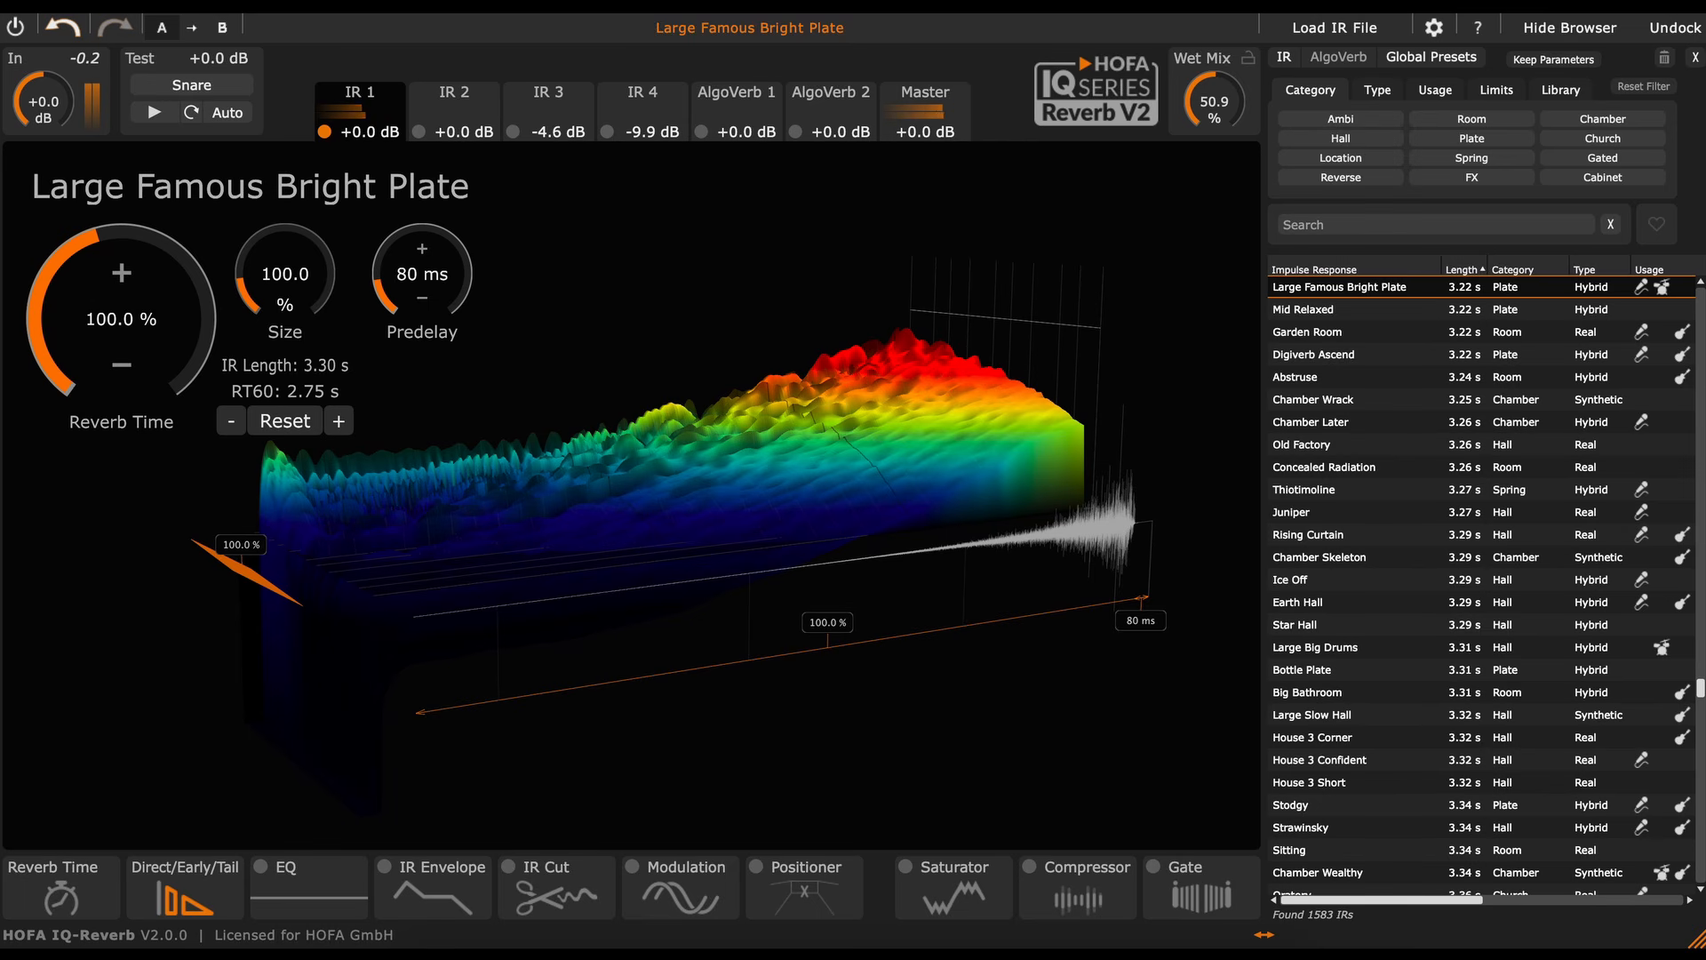
- Set the Large Famous Bright Plate's predelay to 0 ms and its reverb time to 93.4 %
left_click_drag(423, 273, 404, 399)
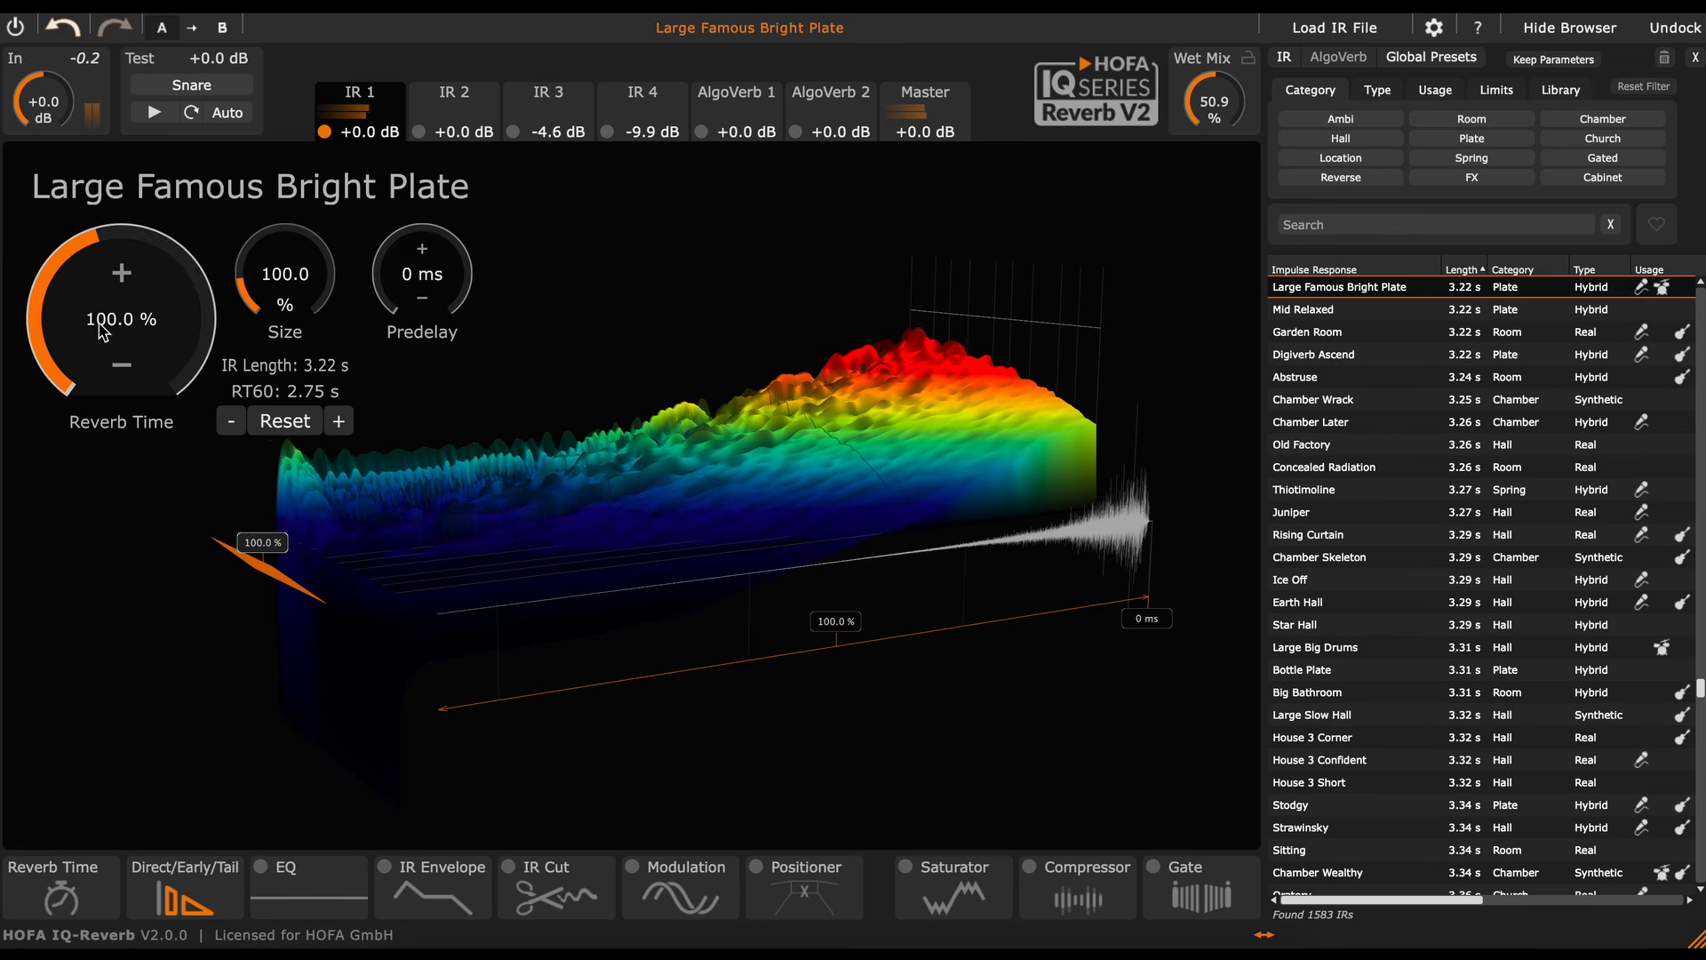
mouse_move(103, 332)
left_mouse_down()
mouse_move(103, 205)
mouse_move(125, 476)
mouse_move(116, 359)
left_mouse_up()
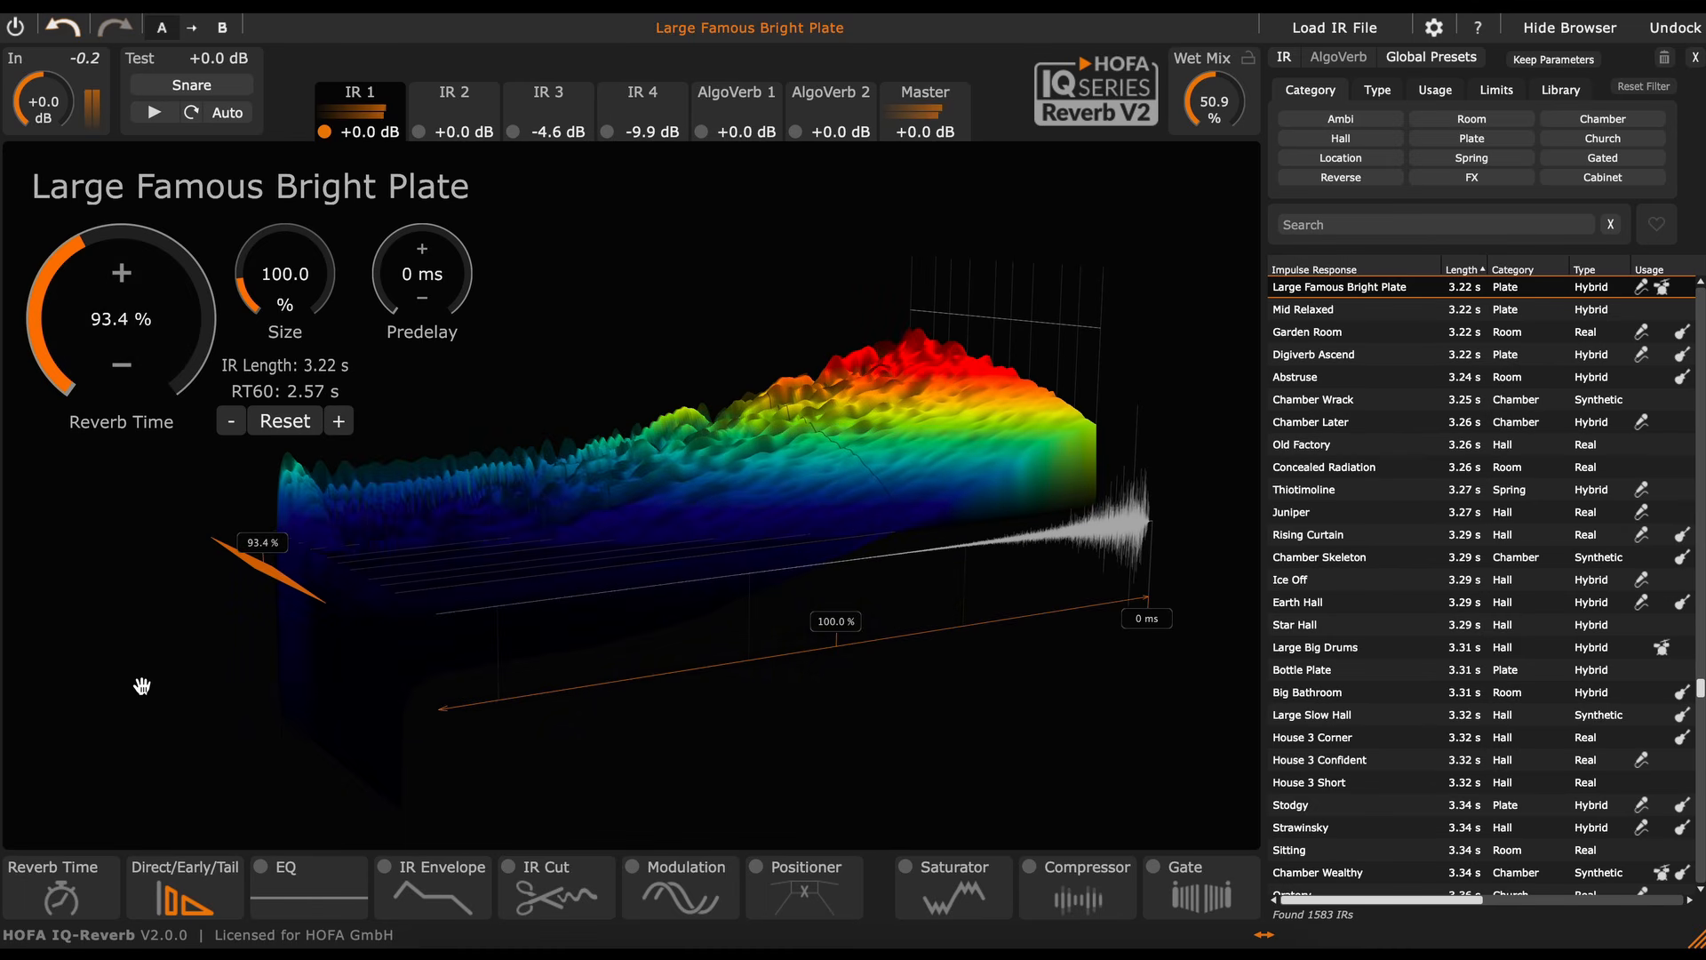
- Adjust the frequency-dependent reverb time to 90.5 % for the High band and 92.9 % for the Low band
left_click(109, 891)
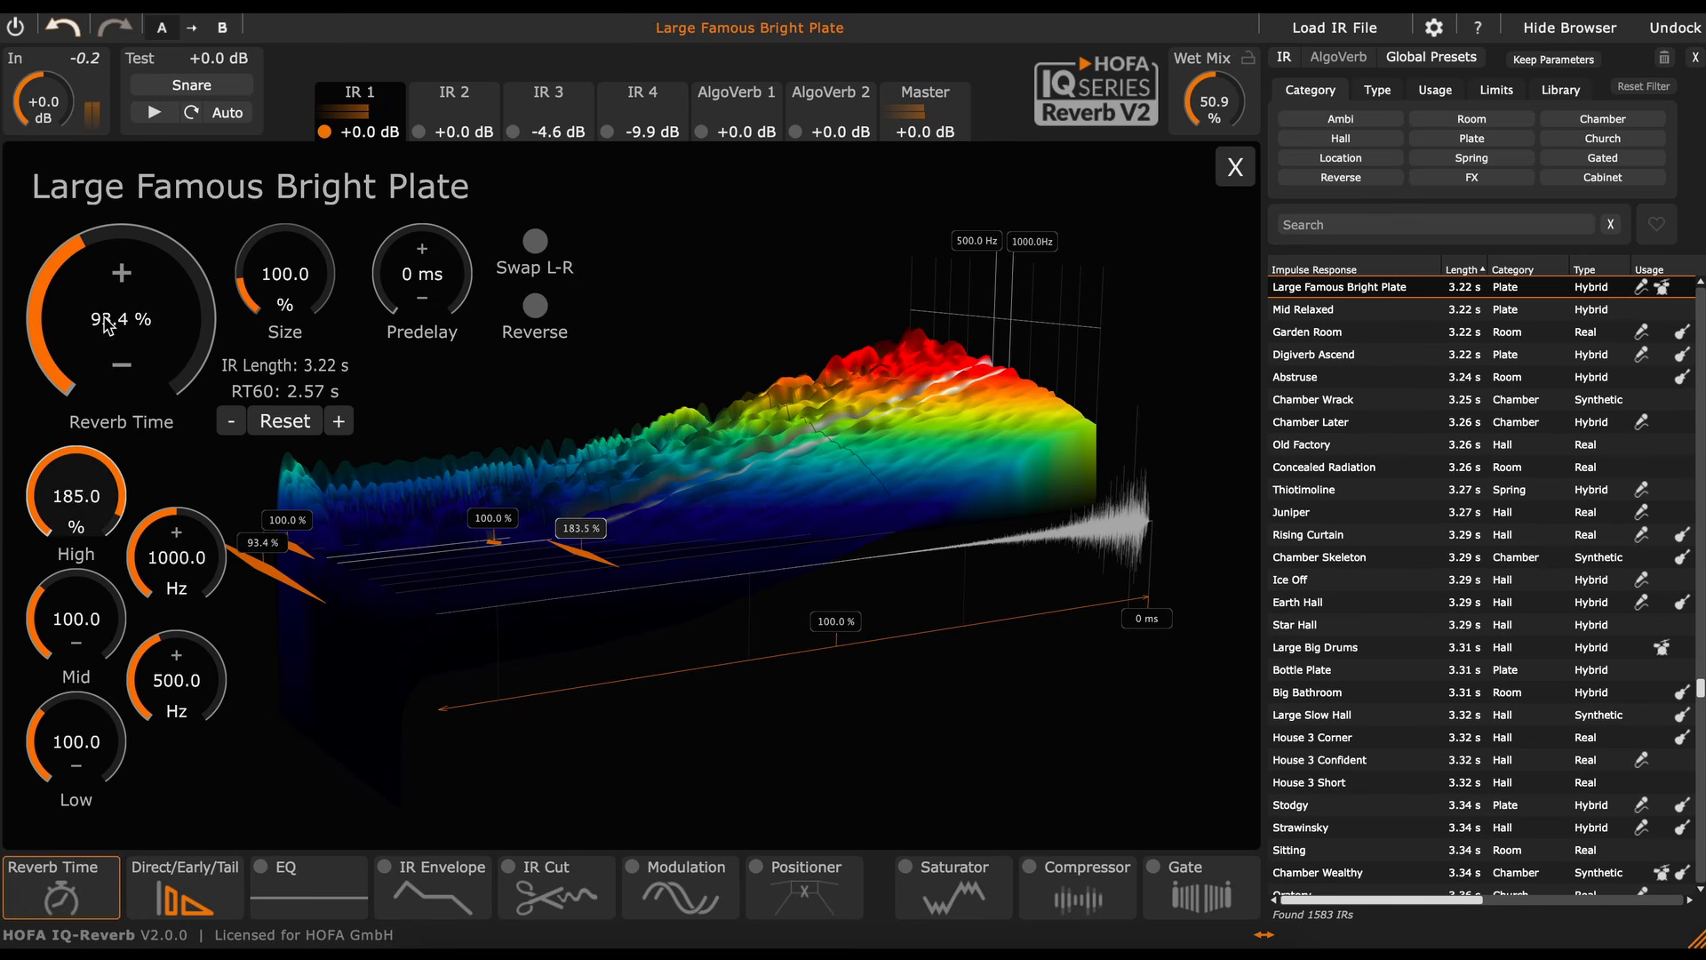
left_click_drag(89, 485, 87, 446)
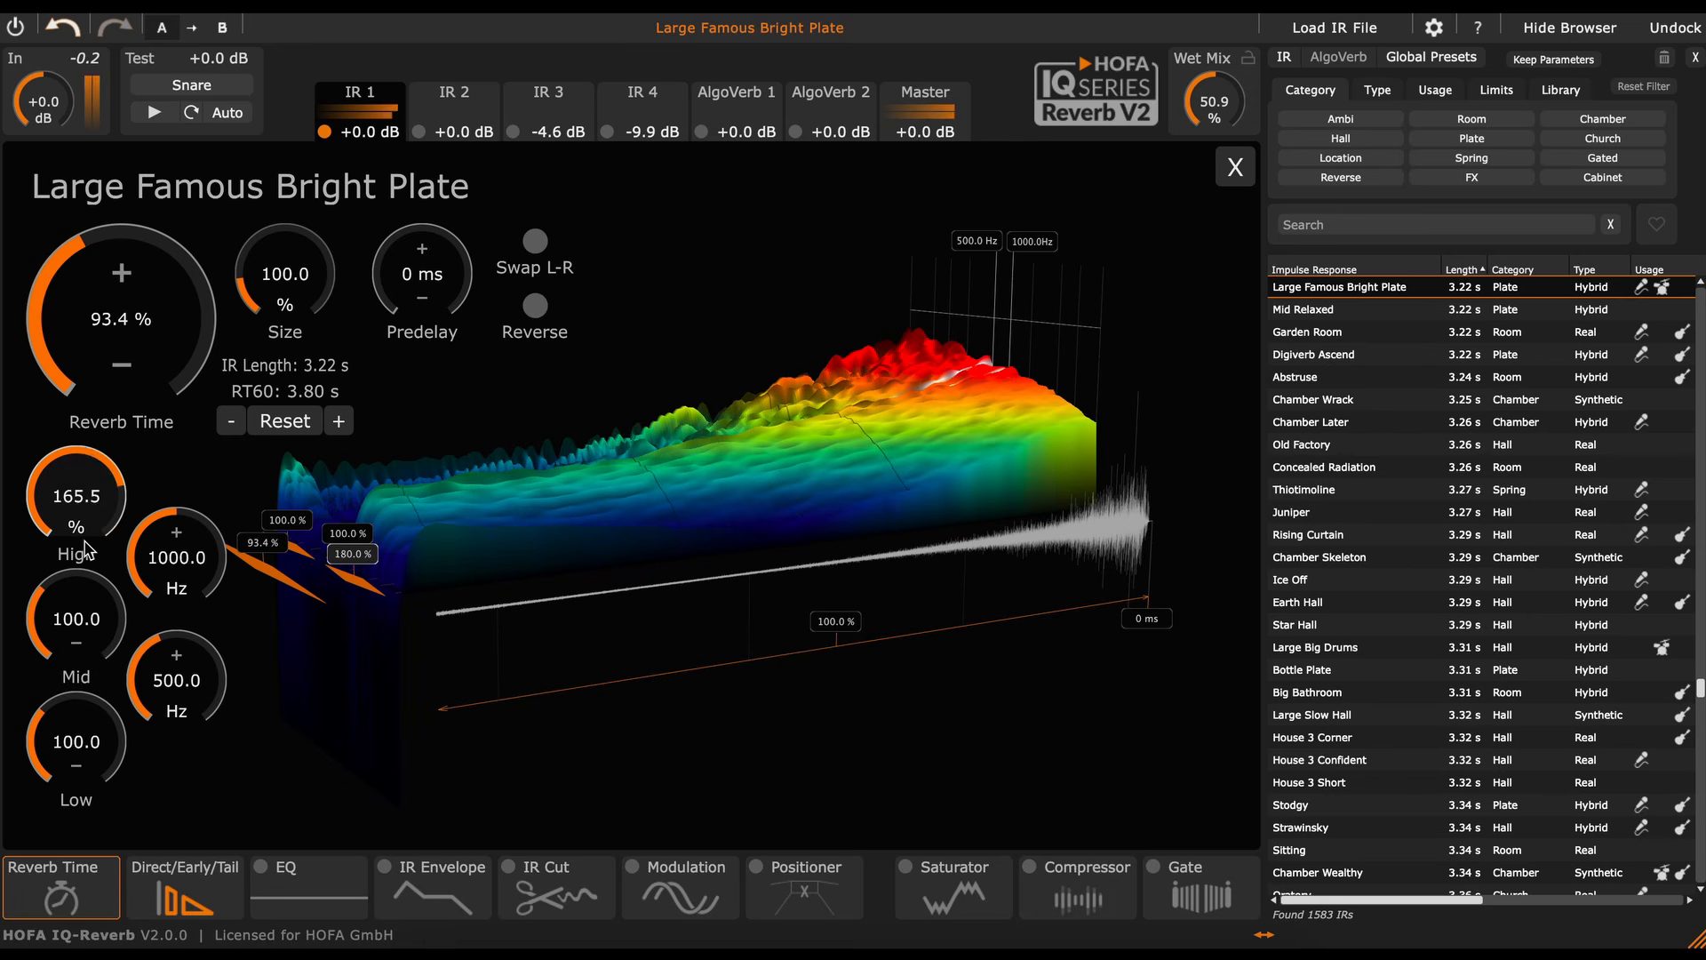
left_click_drag(86, 551, 91, 725)
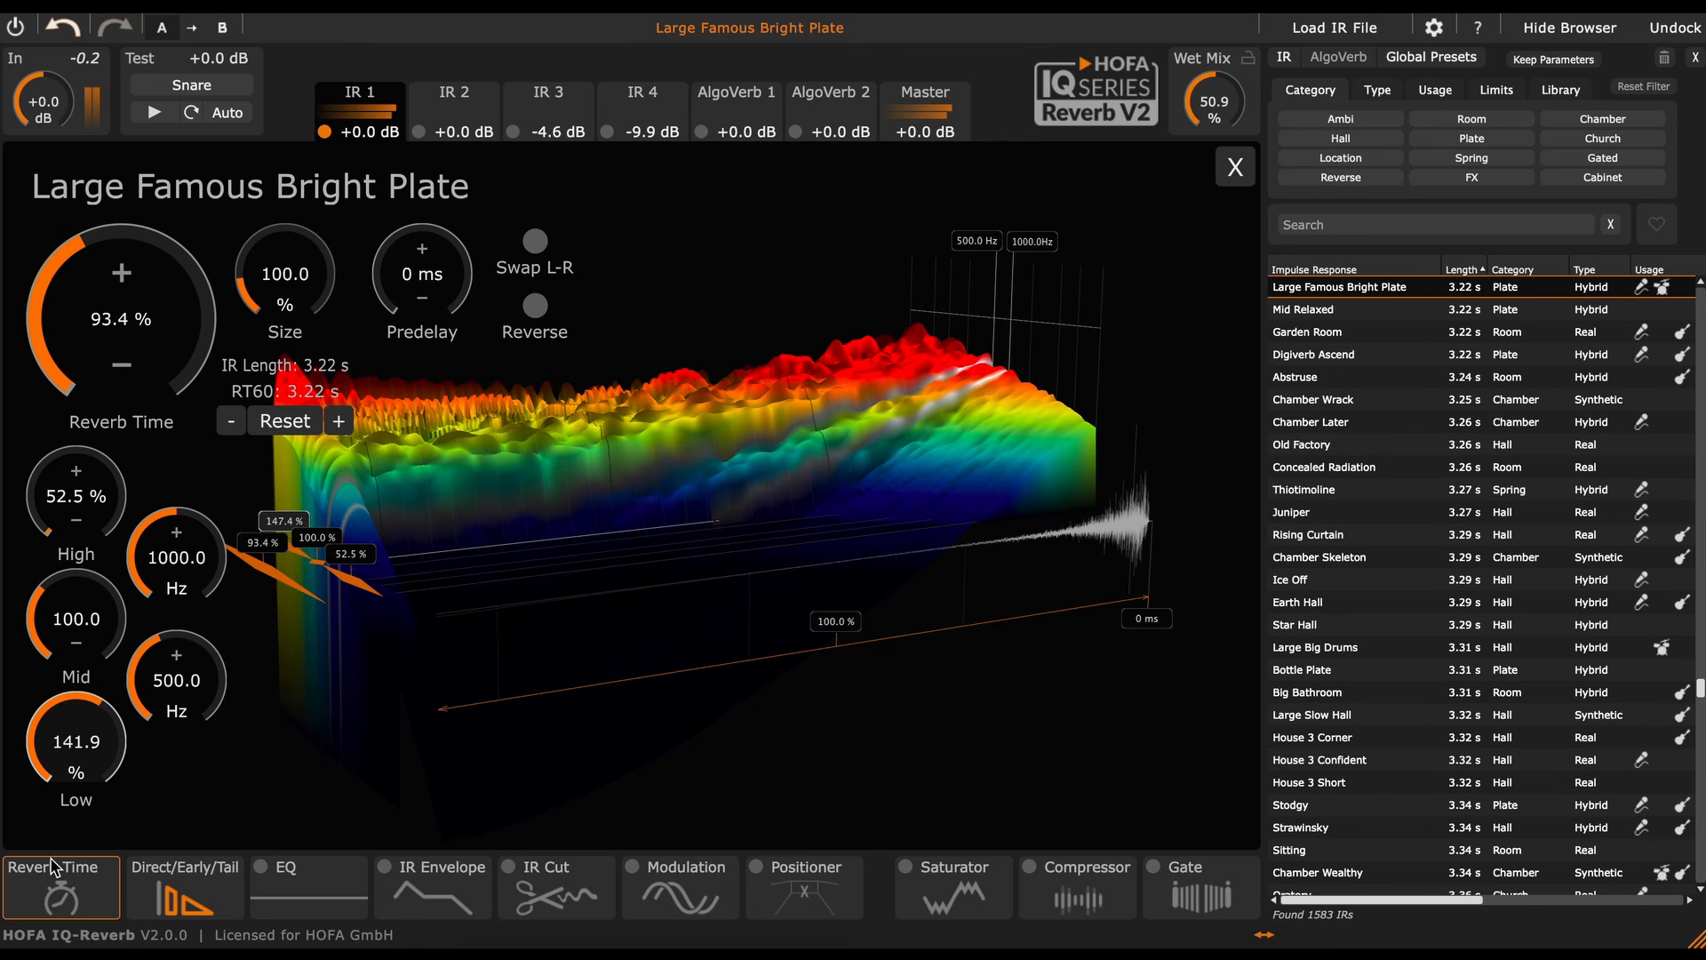
left_click_drag(57, 929, 59, 951)
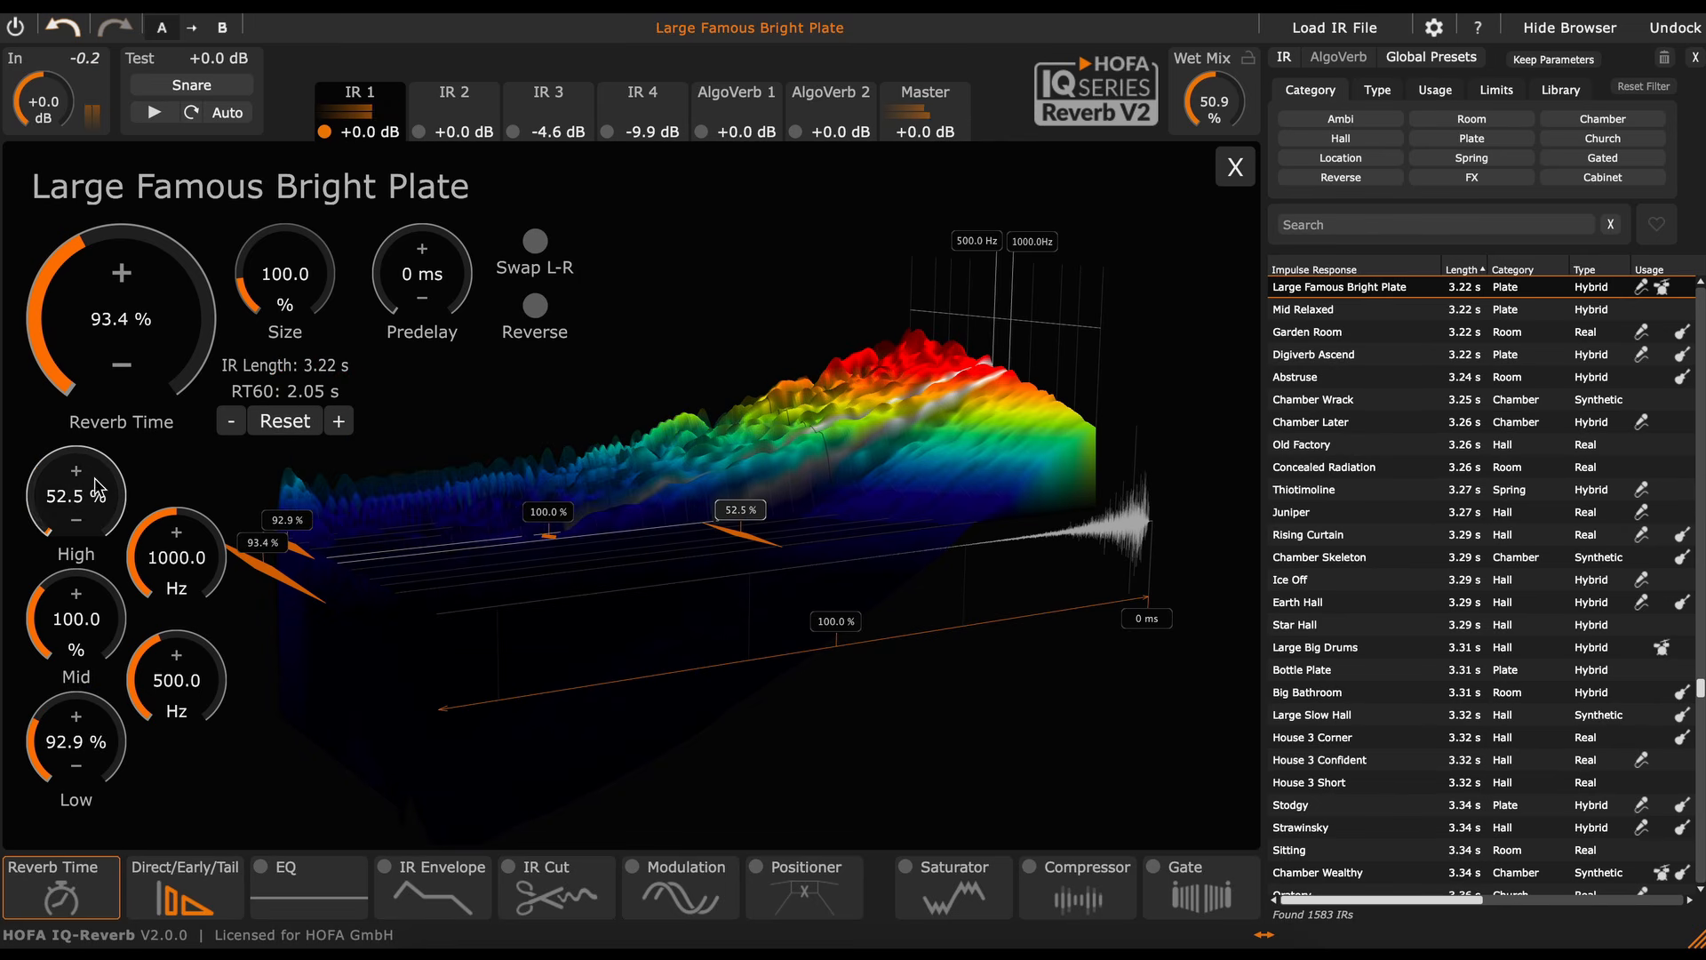
mouse_move(84, 398)
left_mouse_down()
mouse_move(86, 380)
mouse_move(92, 428)
left_mouse_up()
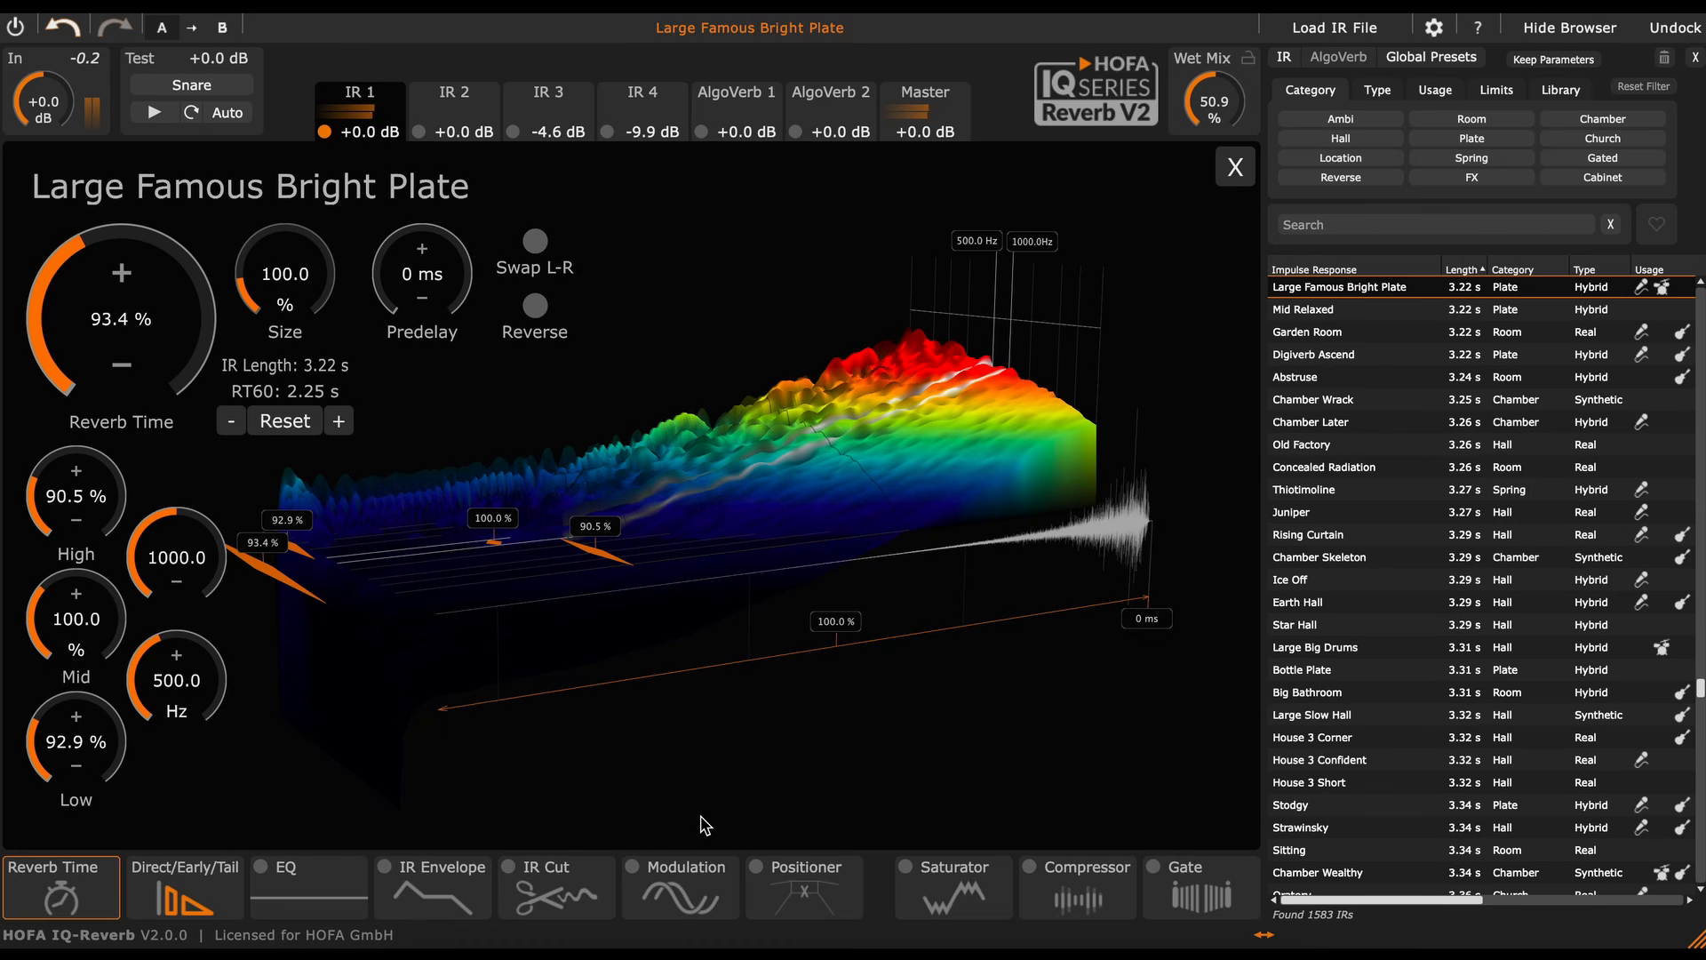
- Enable the Positioner for IR 1 and move the sound source toward the front-left corner of the room
left_click(804, 884)
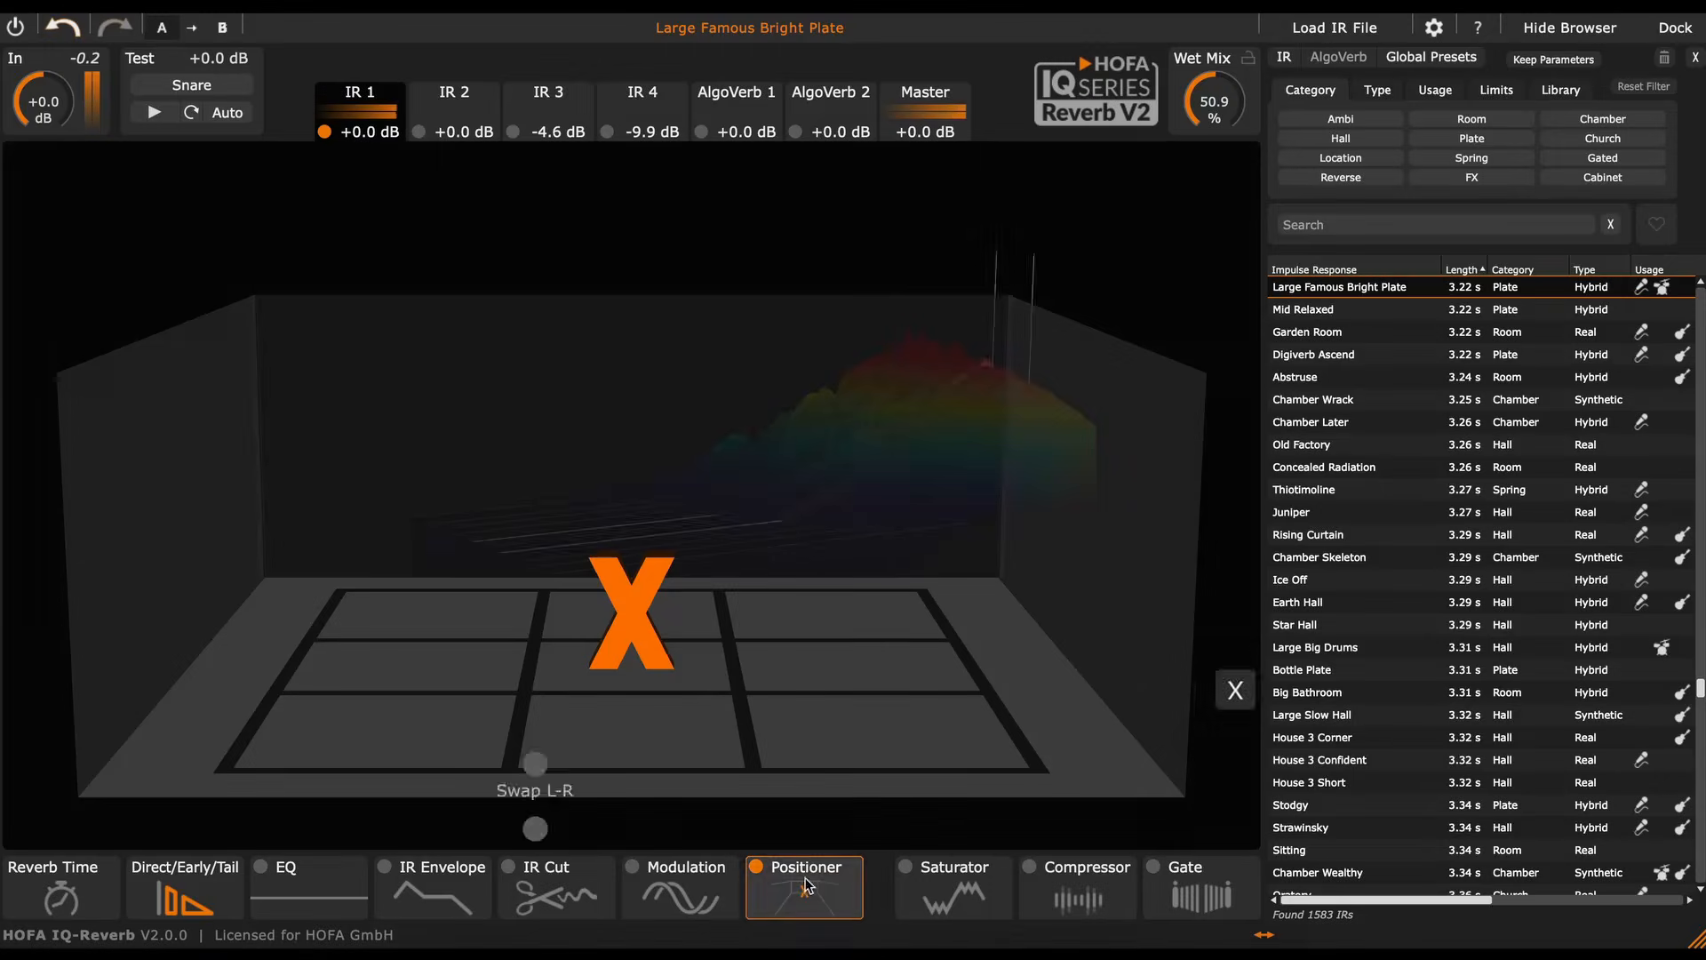
mouse_move(640, 630)
left_mouse_down()
mouse_move(788, 598)
mouse_move(958, 518)
mouse_move(152, 710)
mouse_move(185, 720)
left_mouse_up()
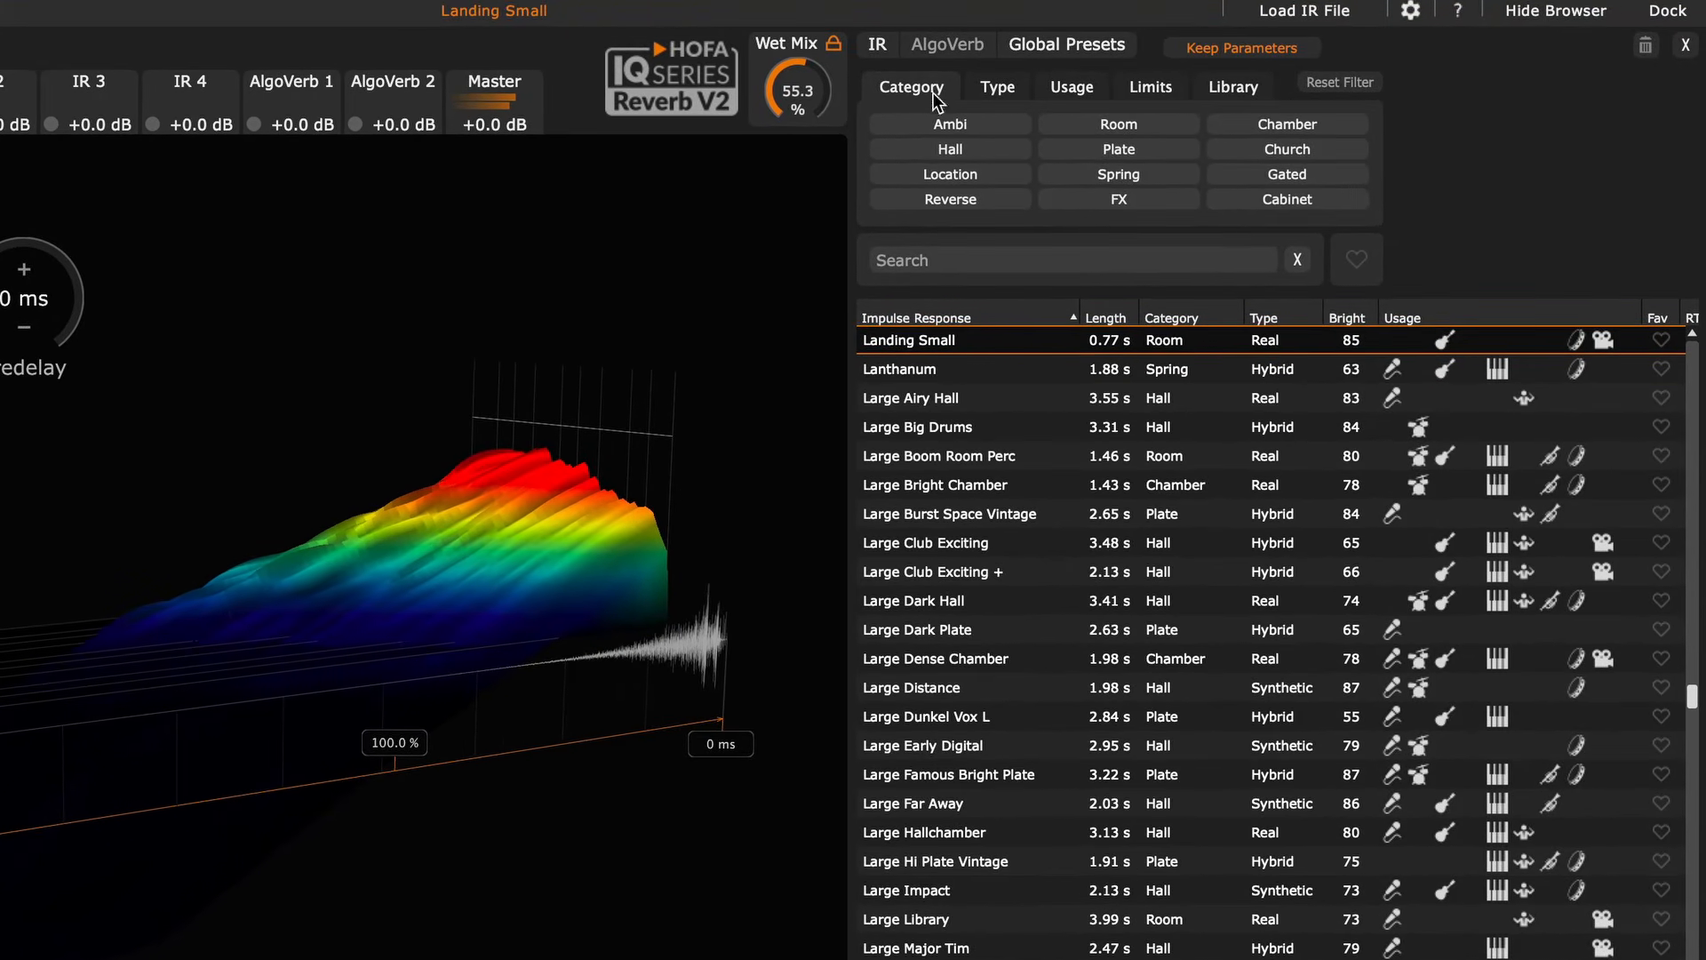
- Filter the impulse responses by the Ambi, Hall and Gated categories one at a time, clearing each filter
left_click(948, 116)
left_click(937, 117)
left_click(952, 143)
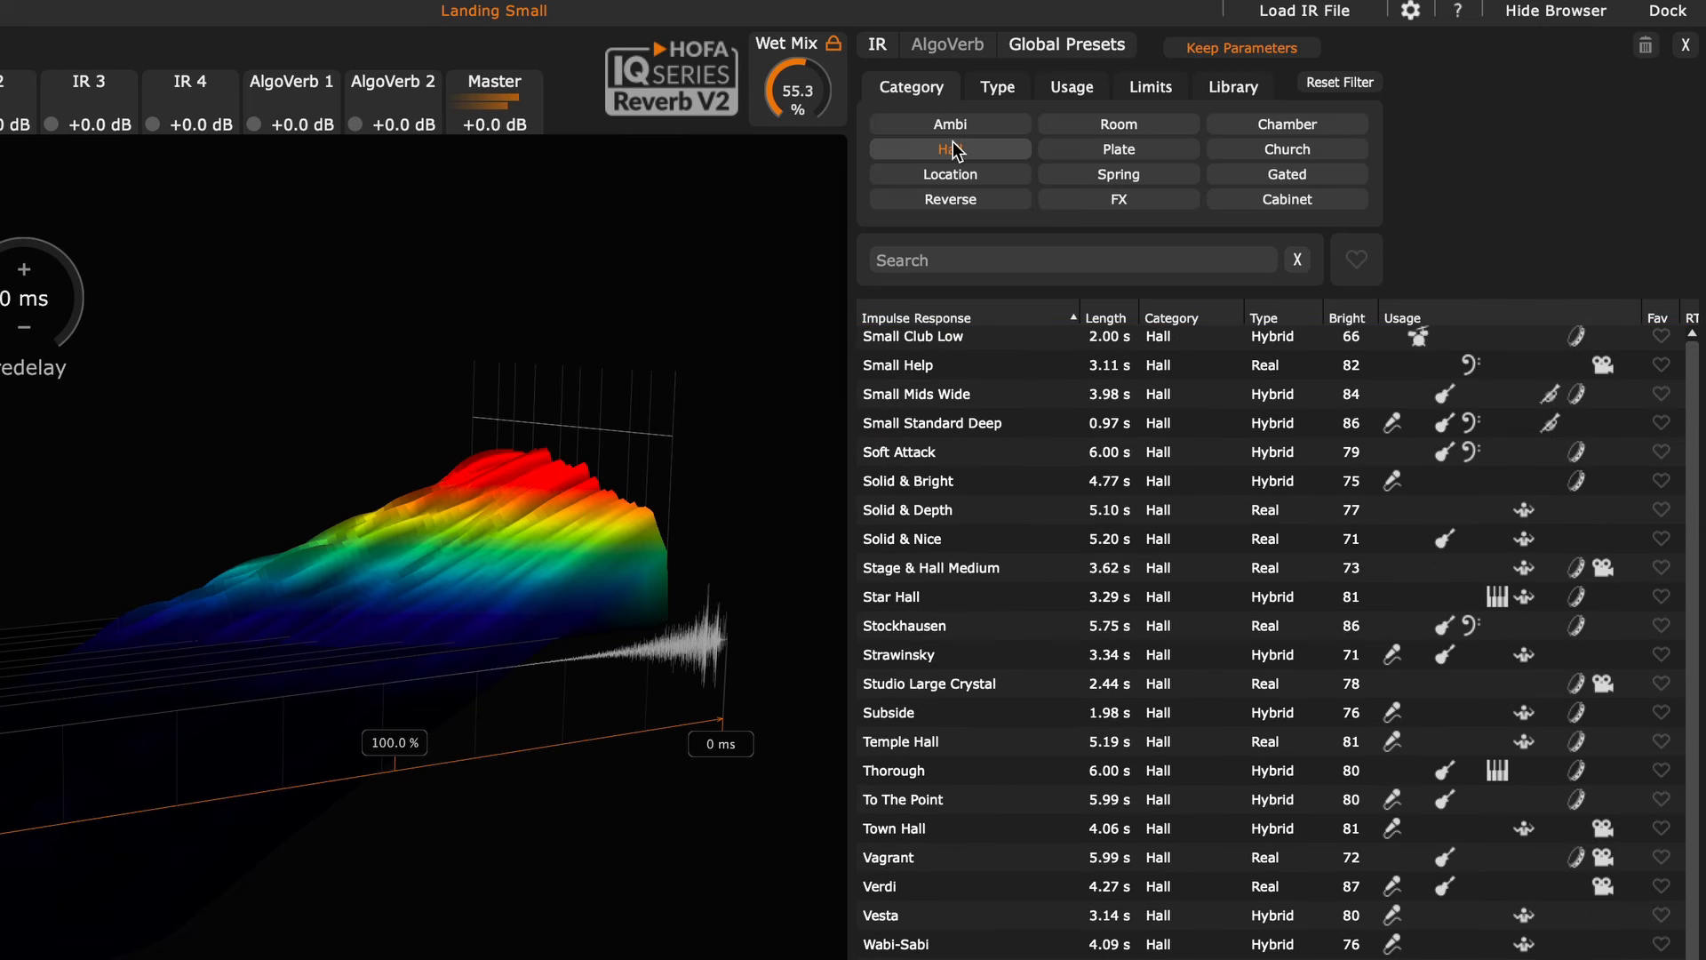
left_click(952, 143)
left_click(1263, 177)
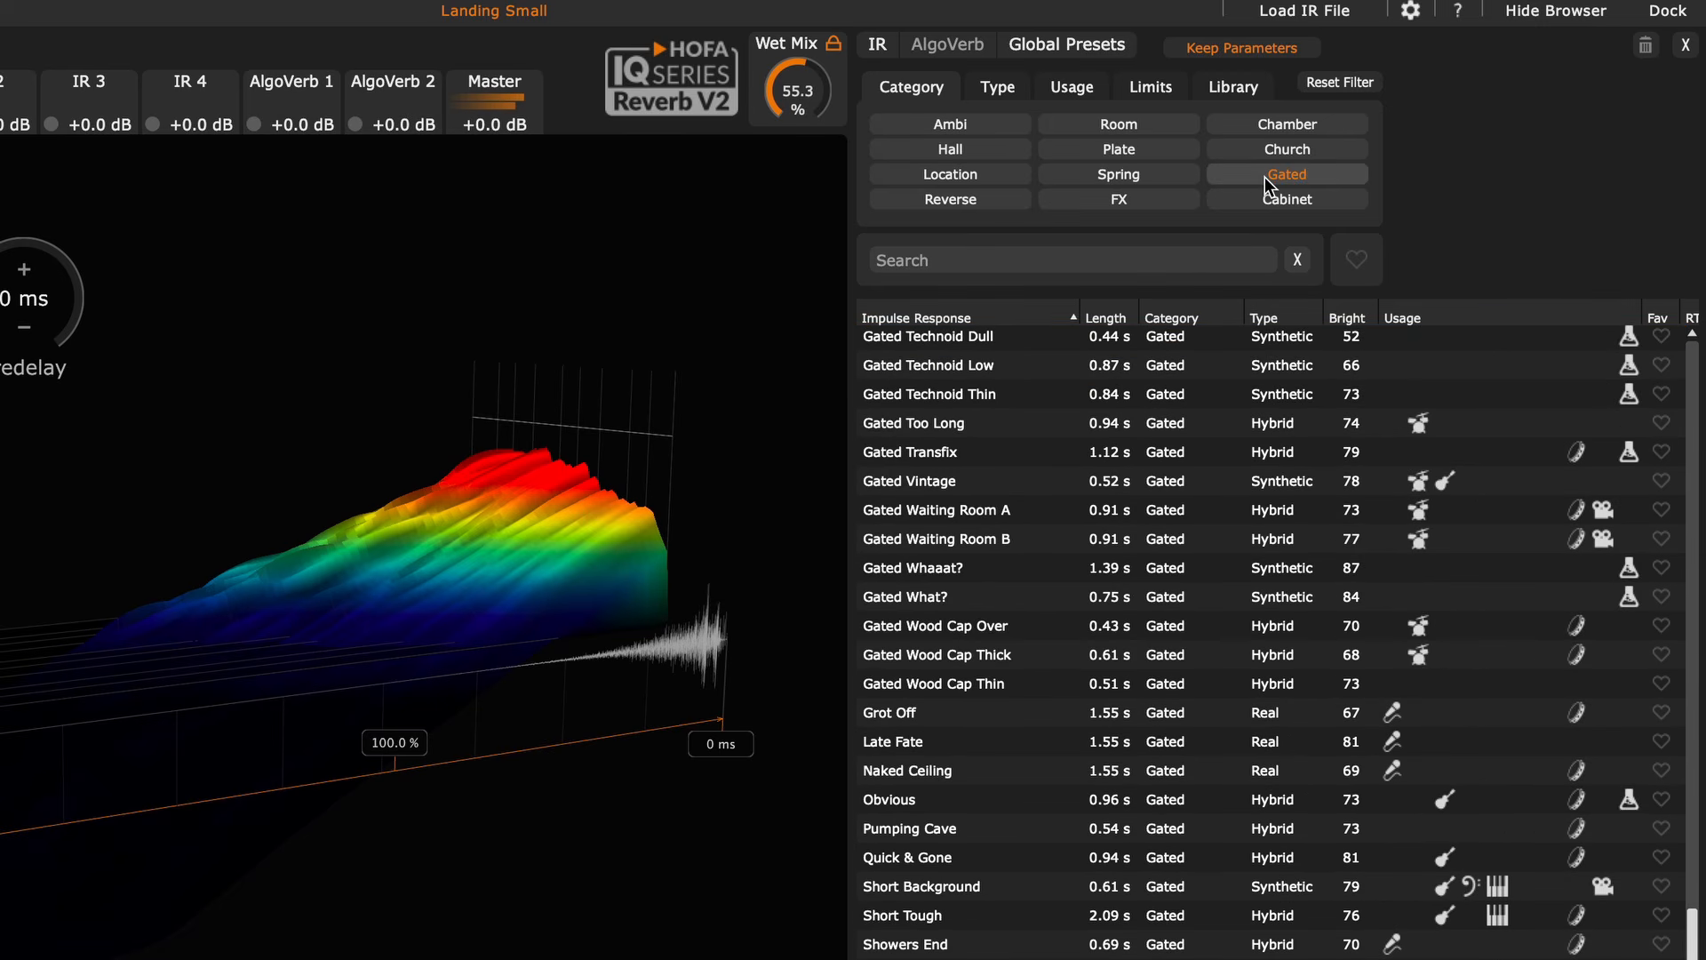
left_click(1265, 178)
- Filter the impulse responses by the Real, Synthetic and Hybrid types one at a time, clearing each filter
left_click(997, 86)
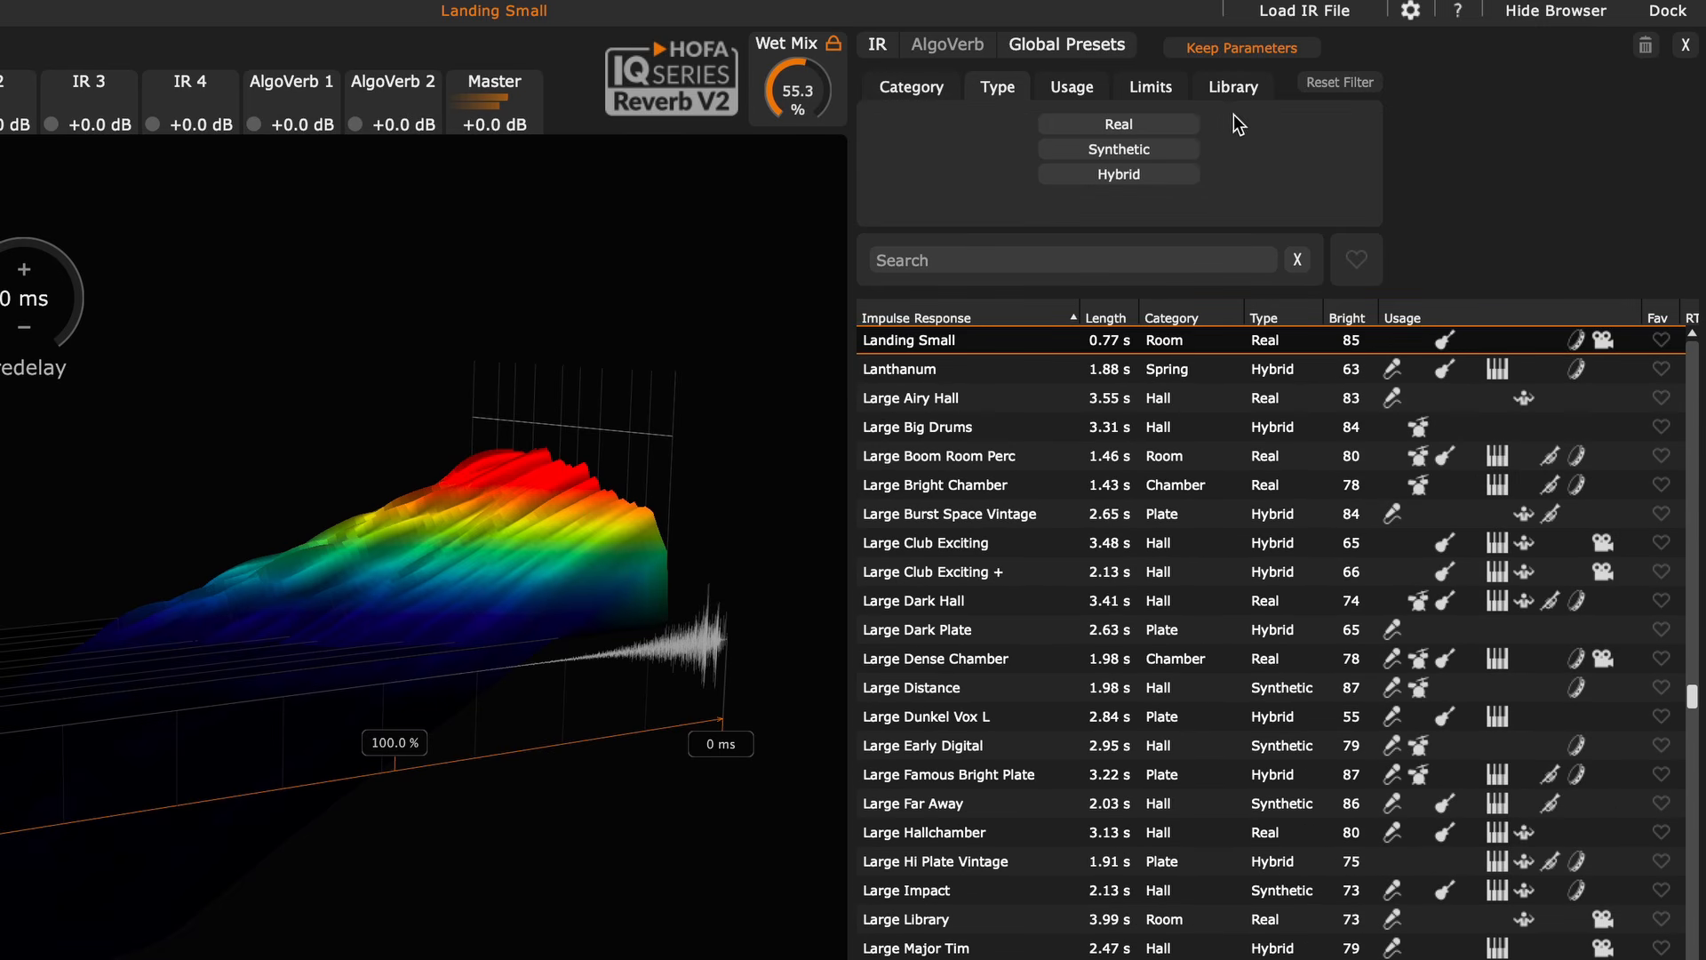
left_click(1171, 123)
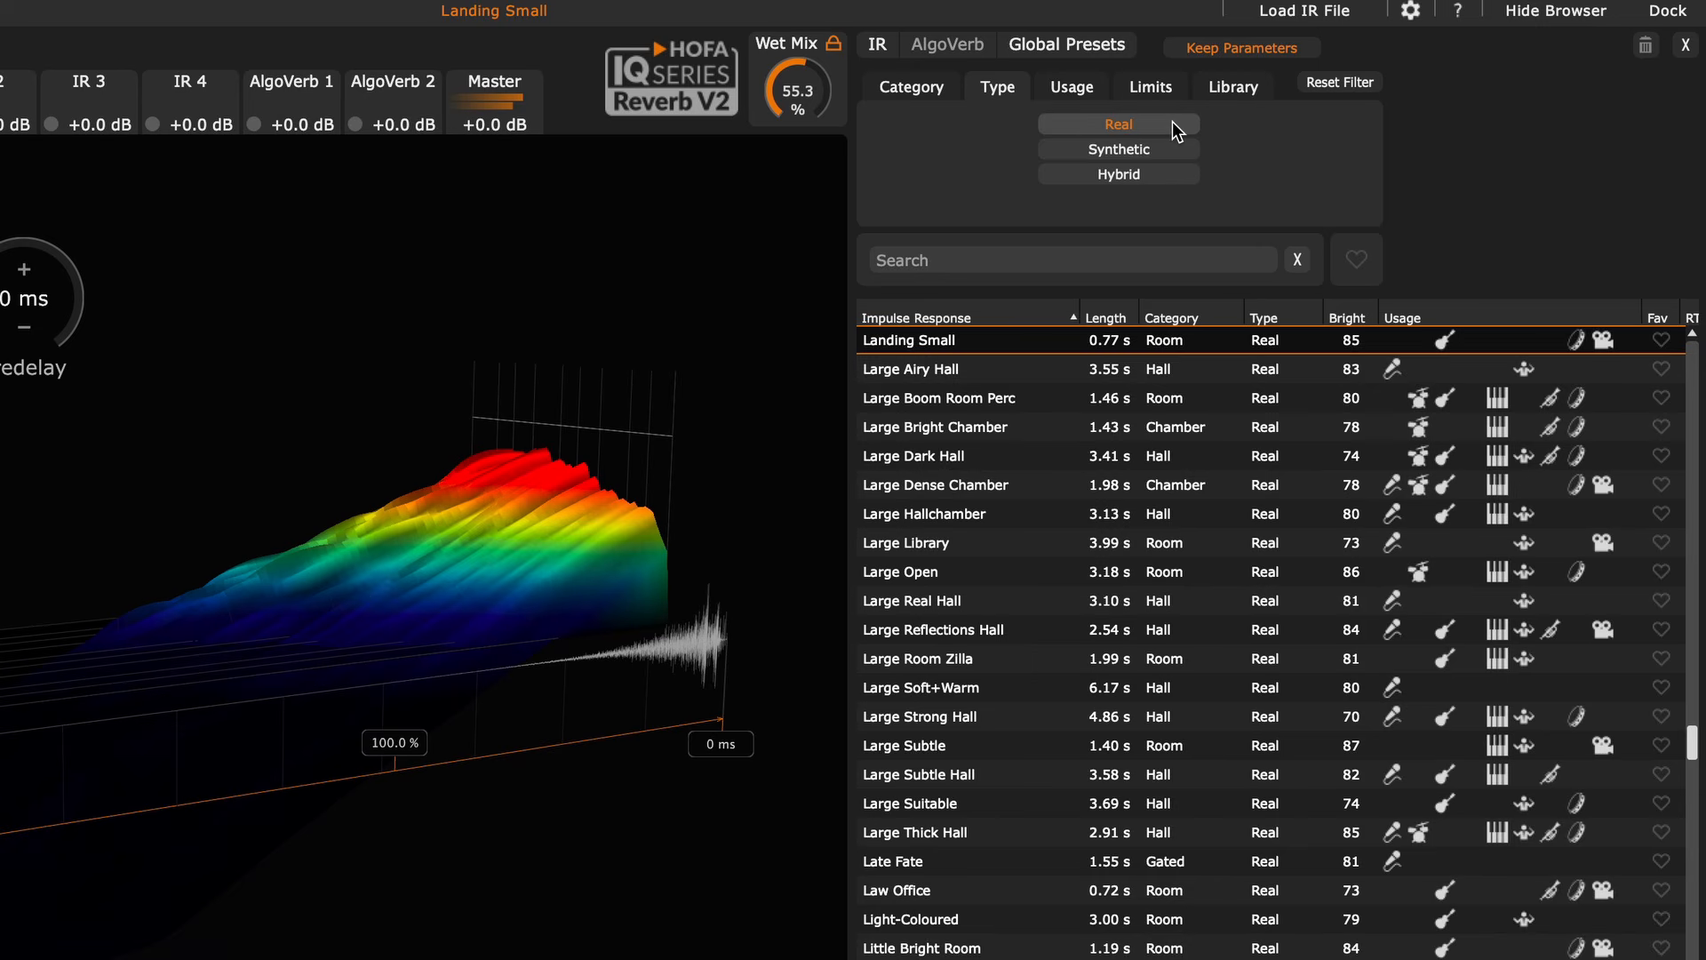
left_click(1171, 121)
left_click(1174, 144)
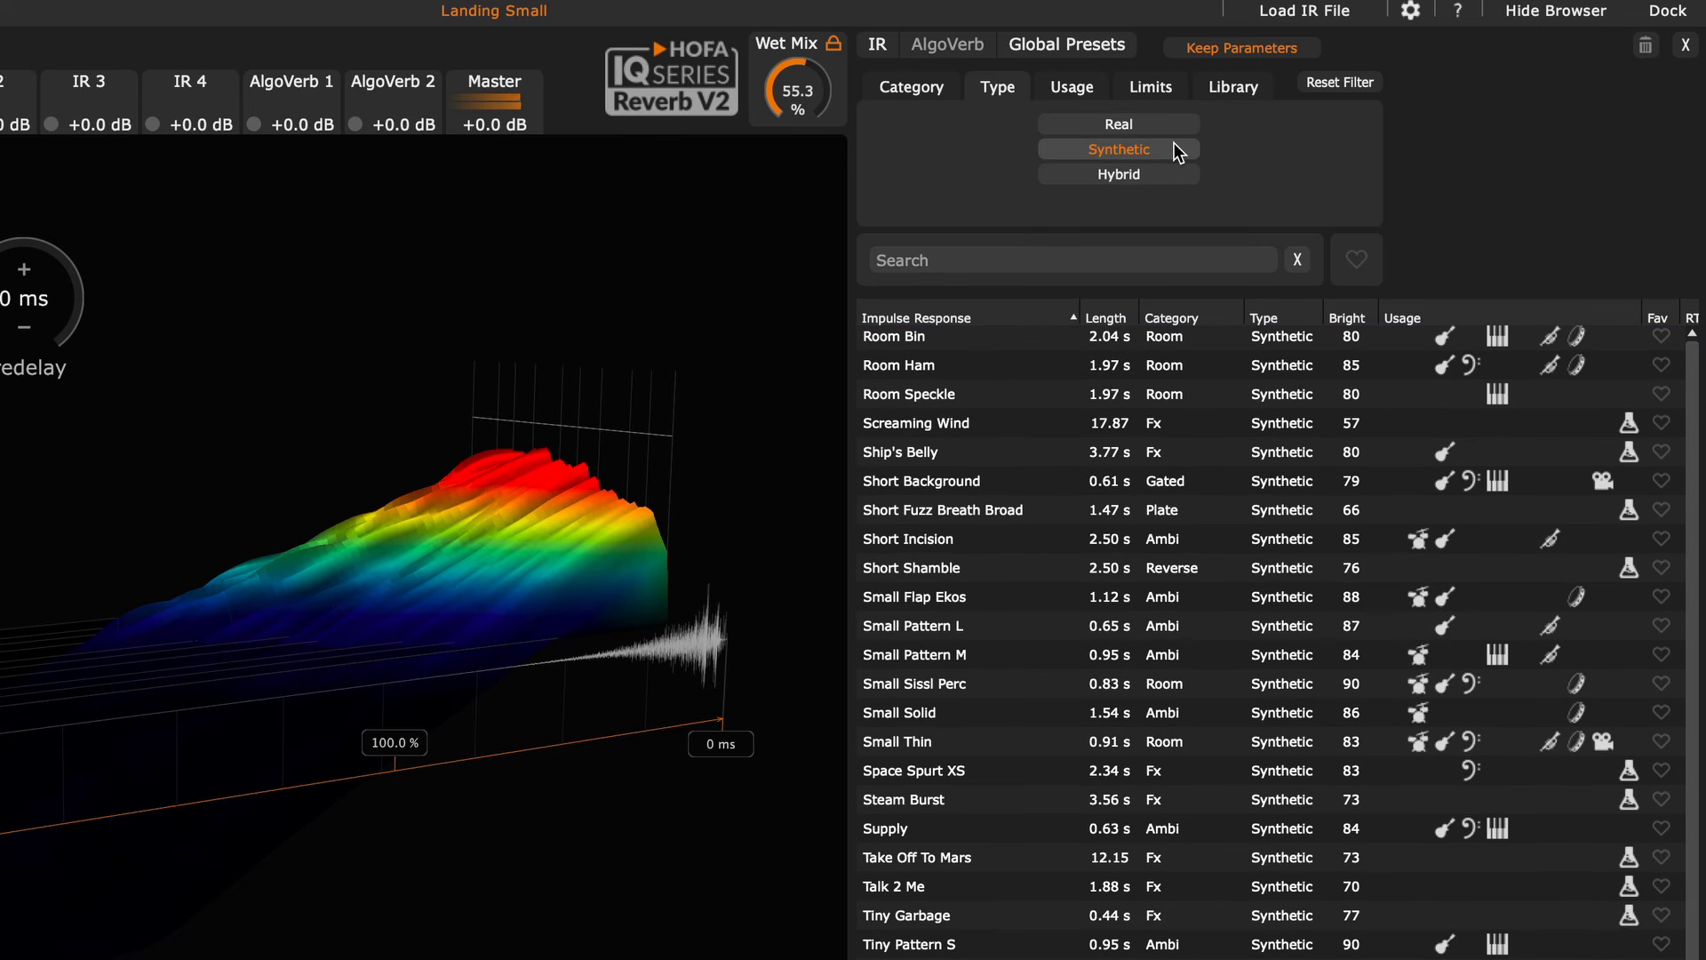
left_click(1175, 144)
left_click(1180, 173)
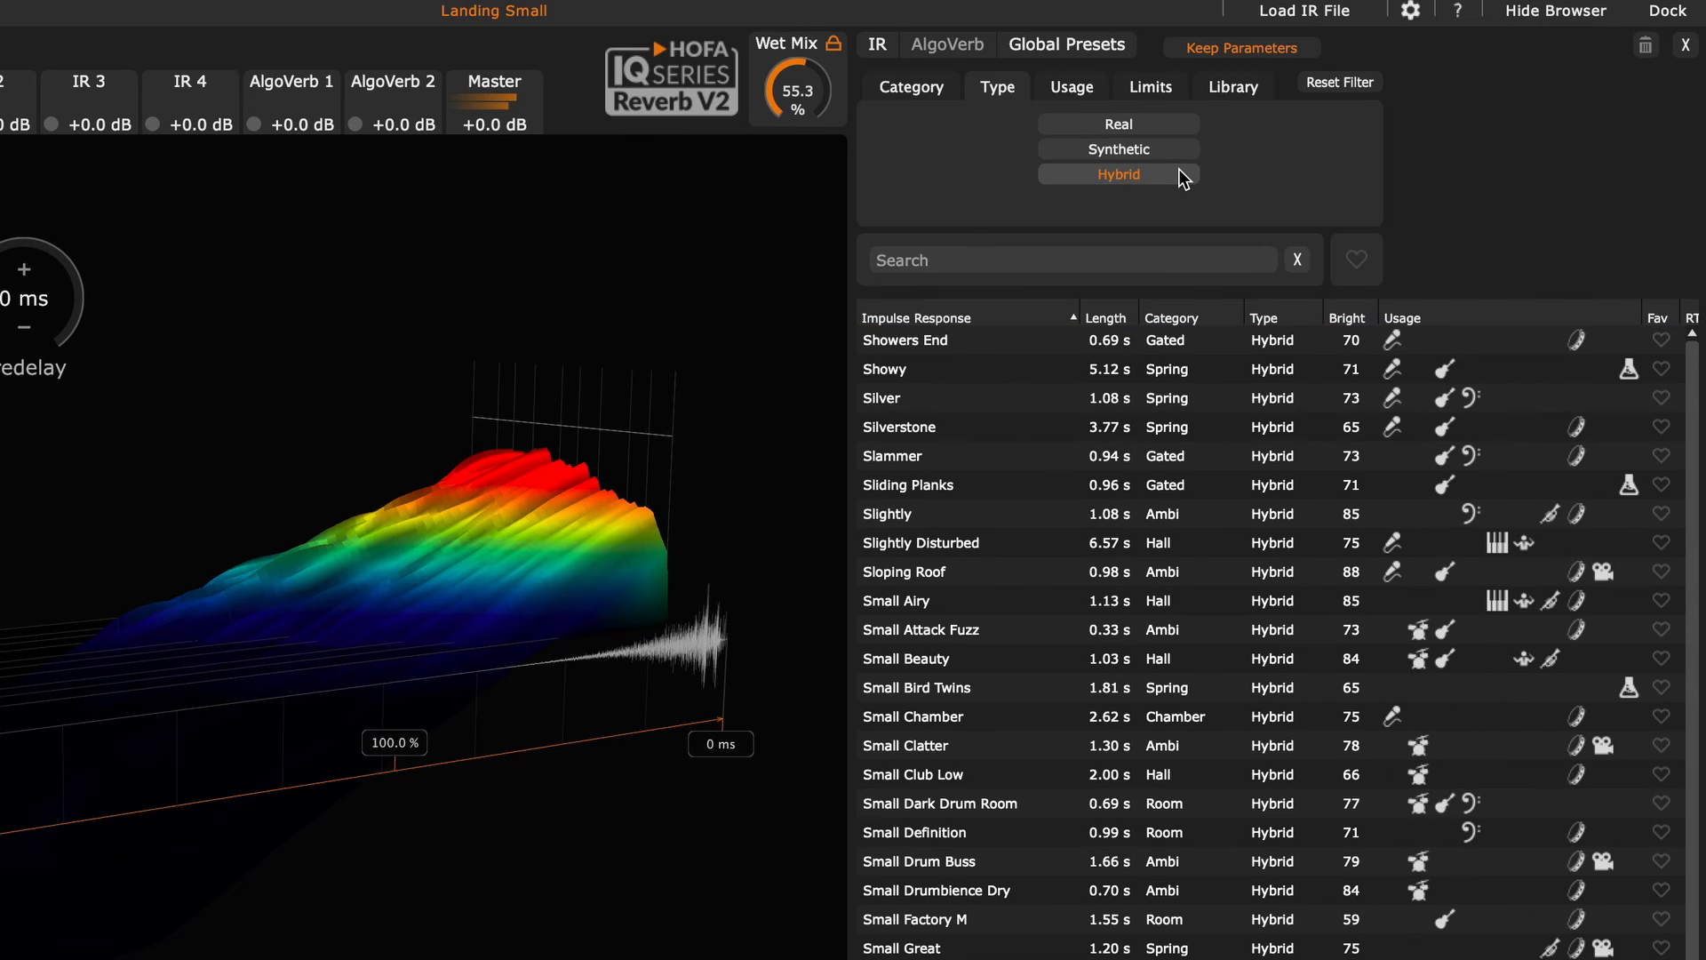
left_click(1180, 170)
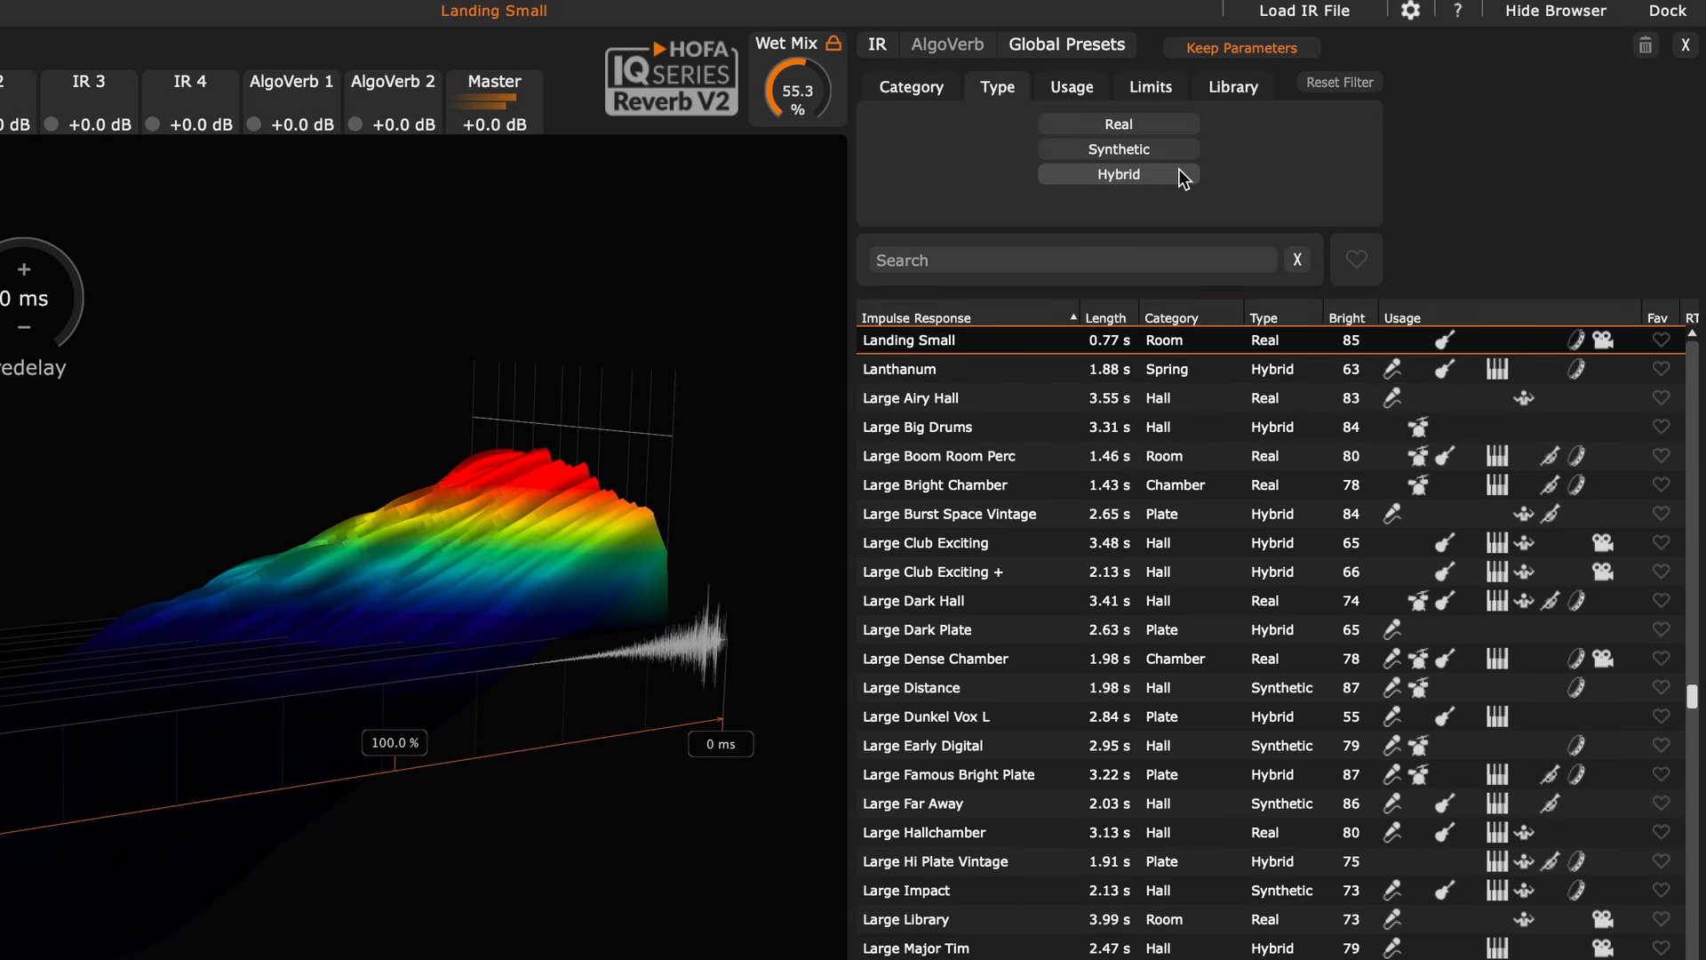
- Filter the impulse responses by drums, guitar, experimental and film usage one at a time, clearing each filter
left_click(1070, 87)
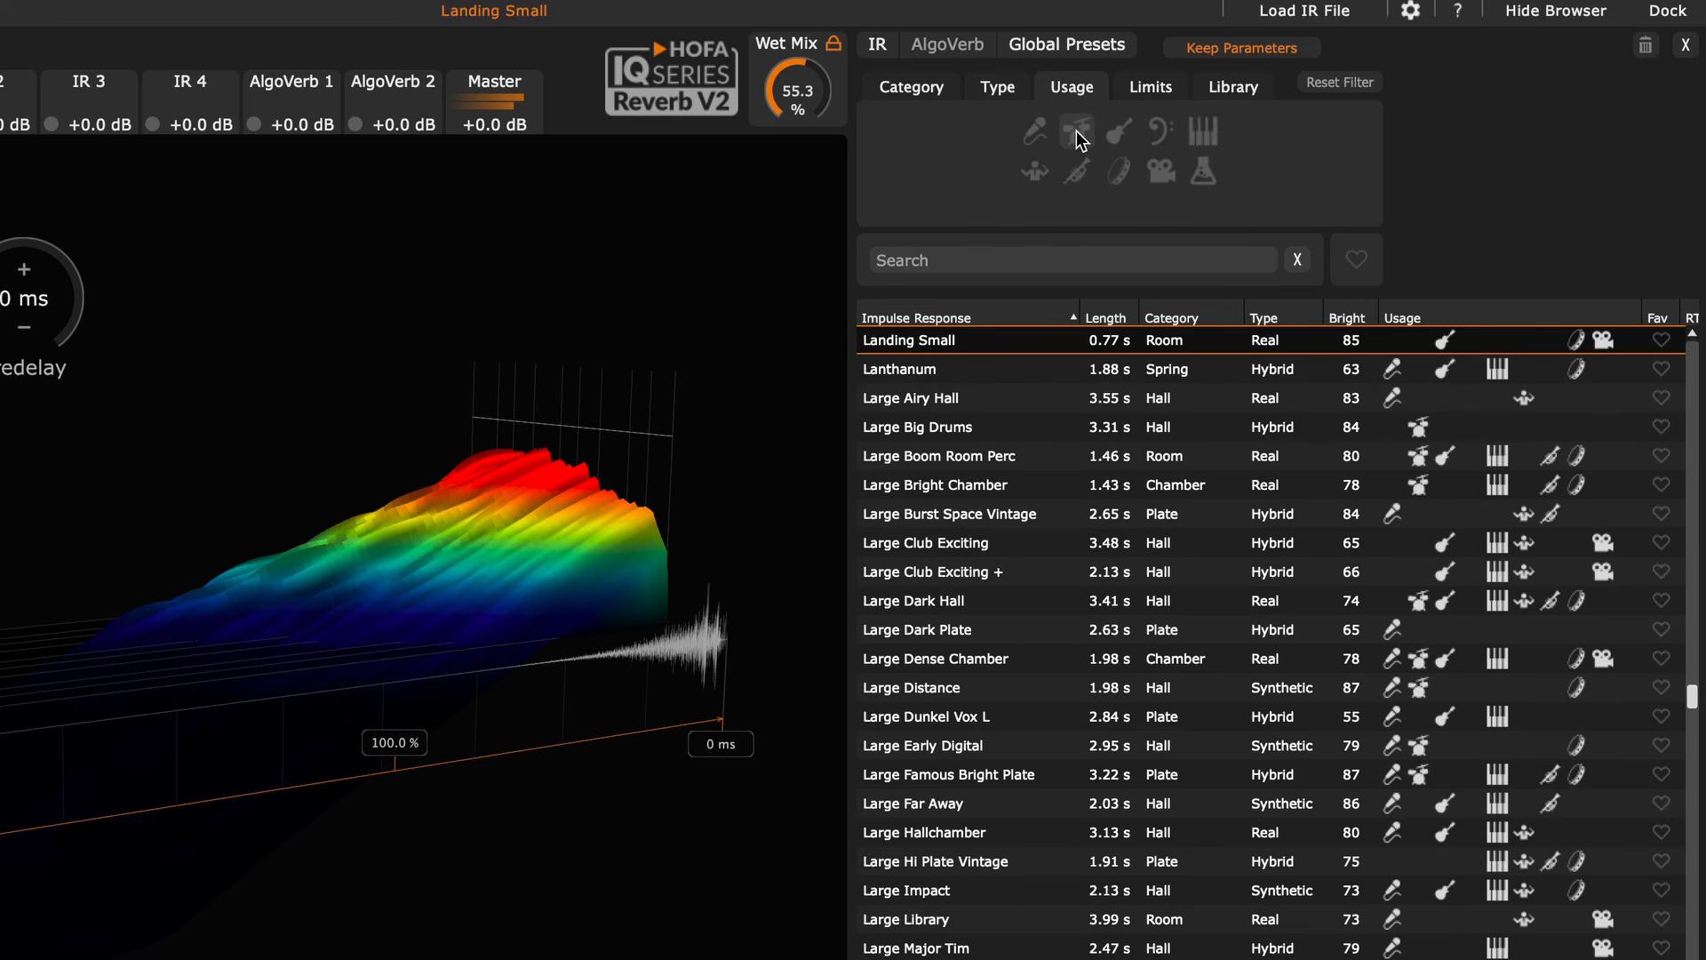
left_click(1076, 134)
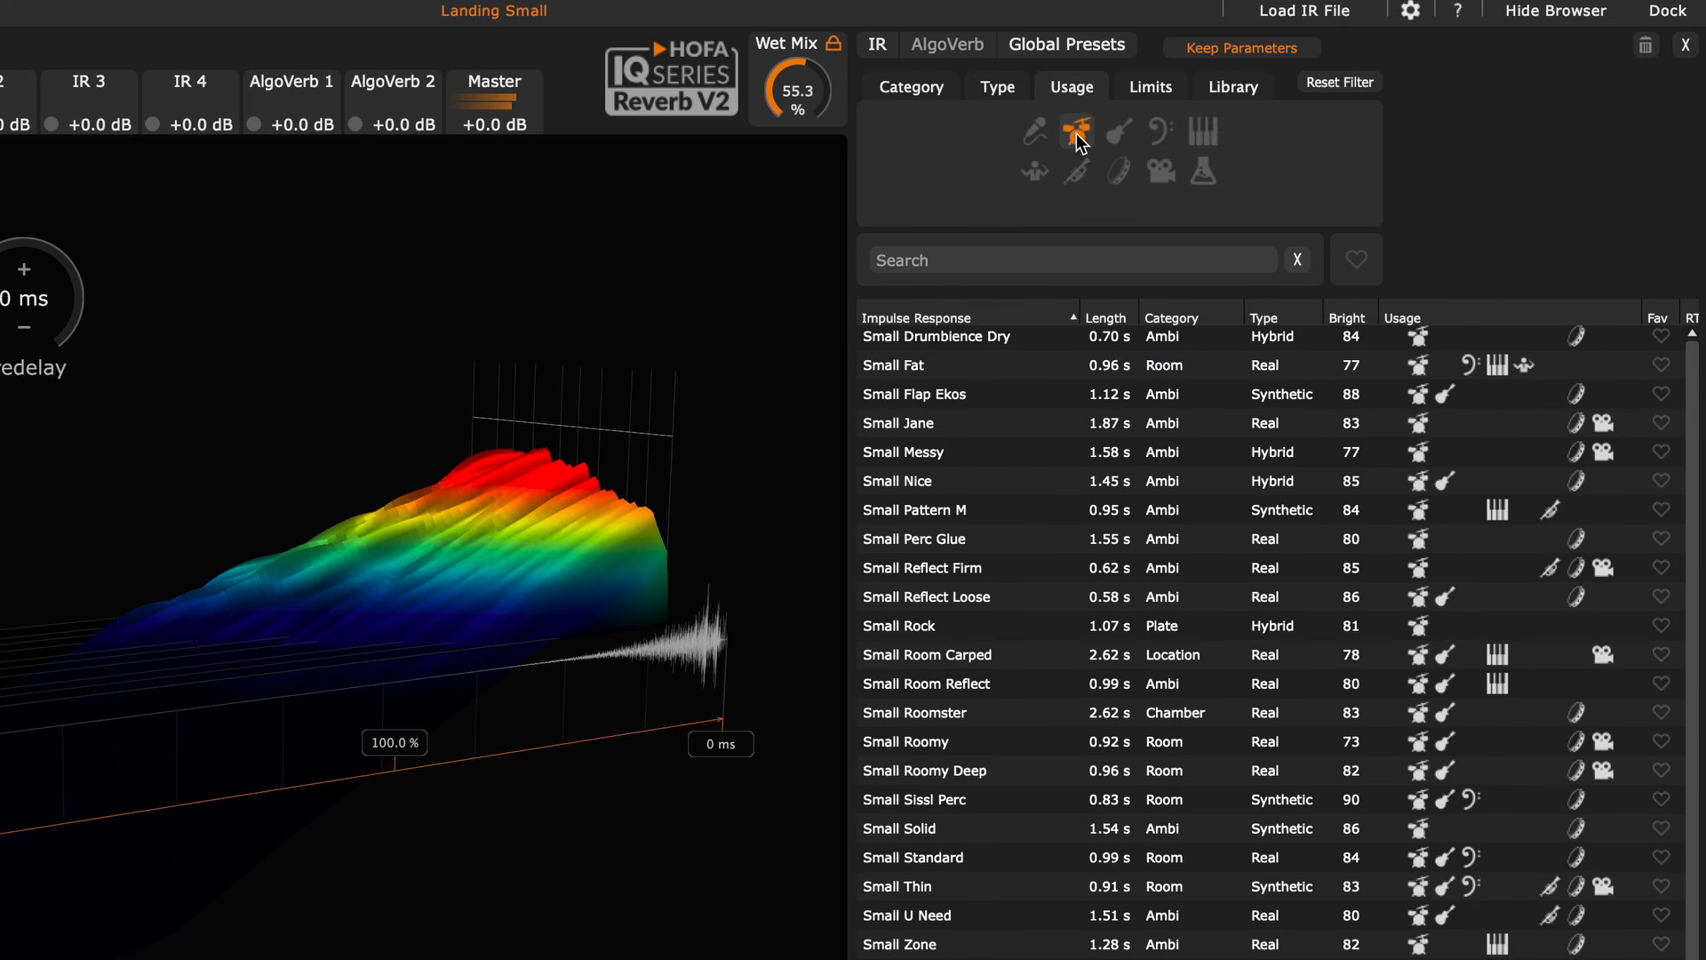
left_click(1075, 133)
left_click(1125, 140)
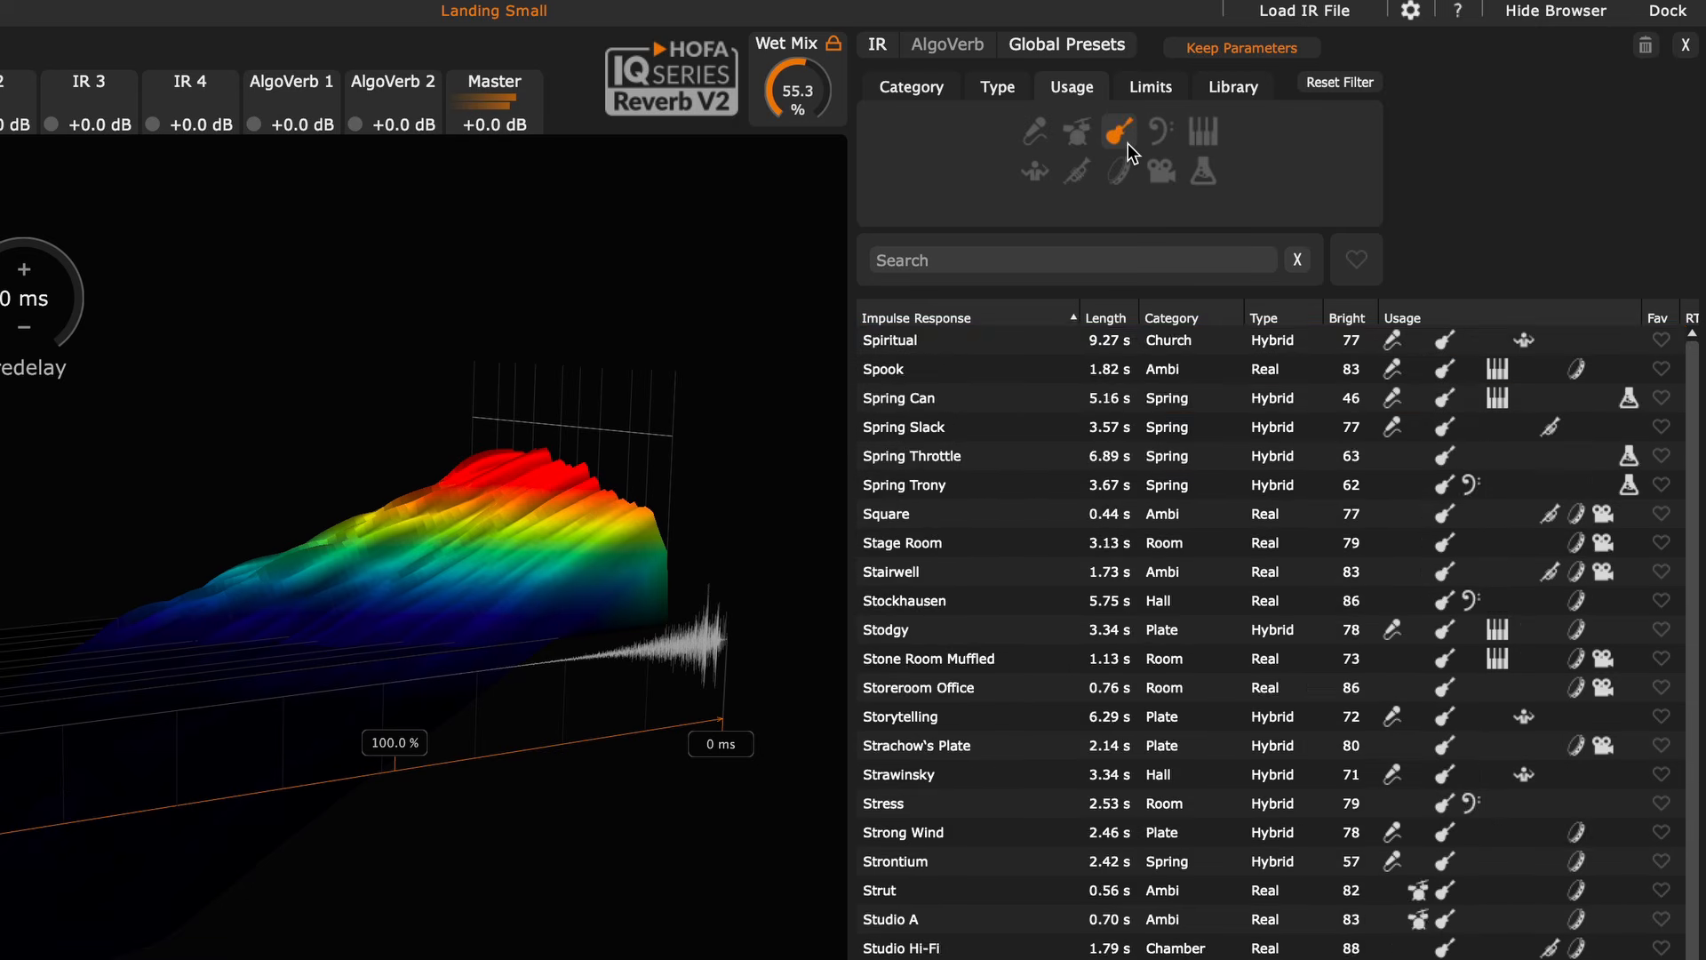
left_click(1128, 142)
left_click(1187, 173)
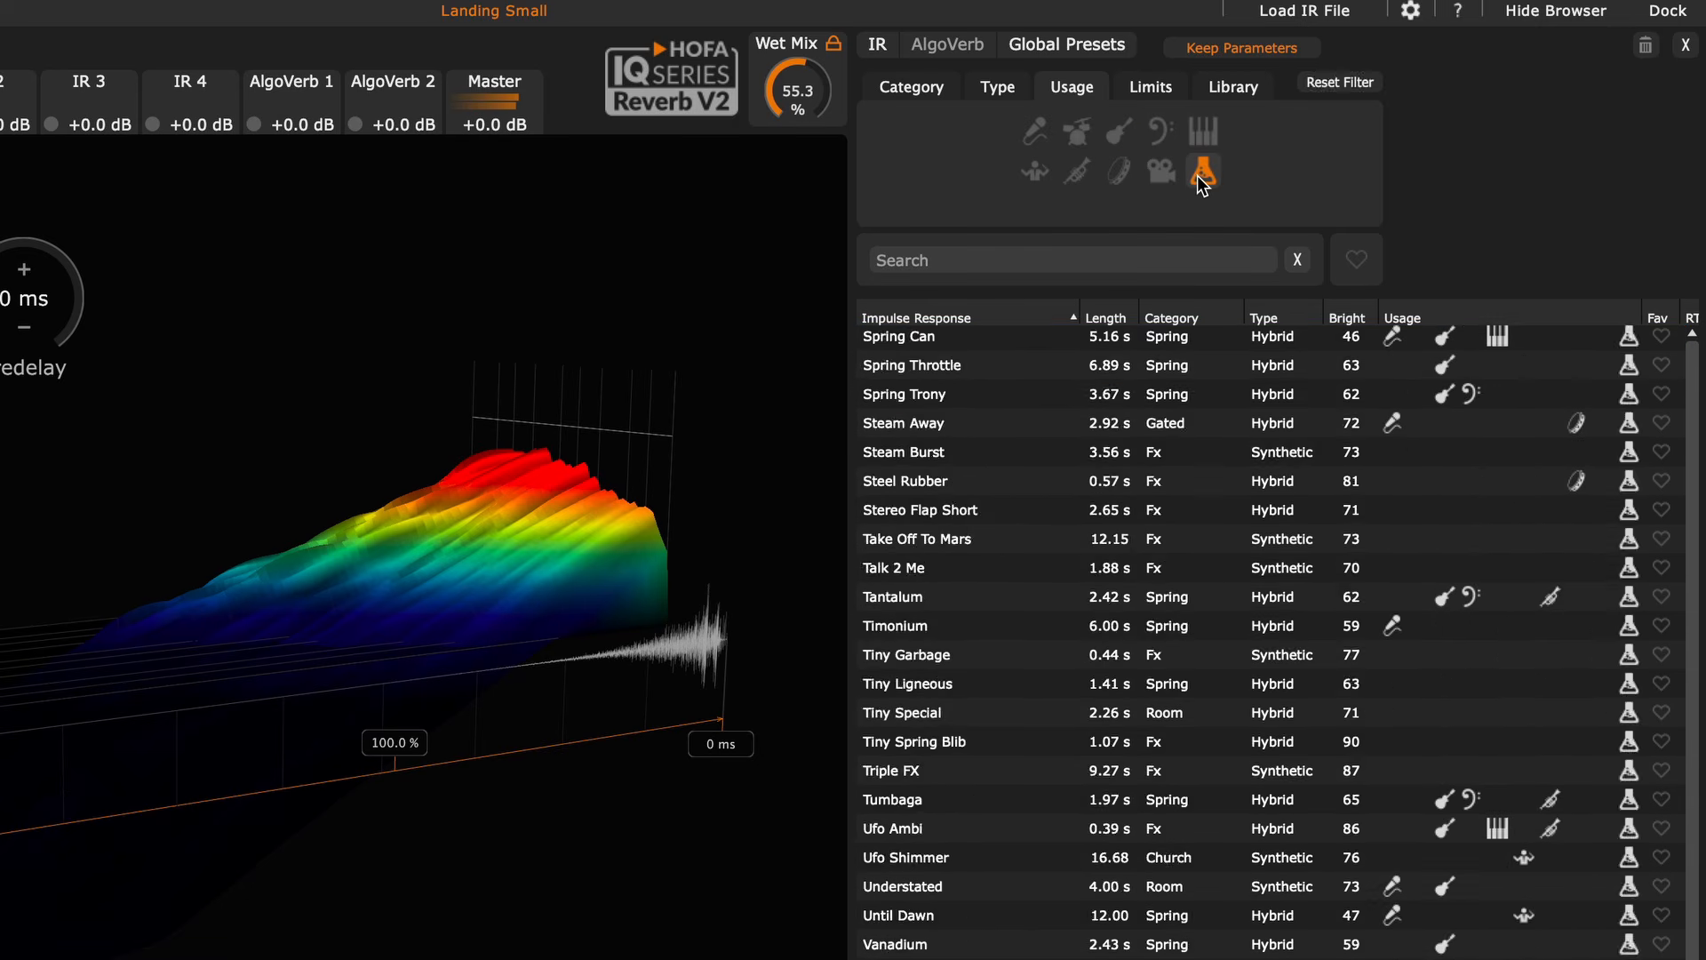
left_click(1201, 178)
left_click(1162, 171)
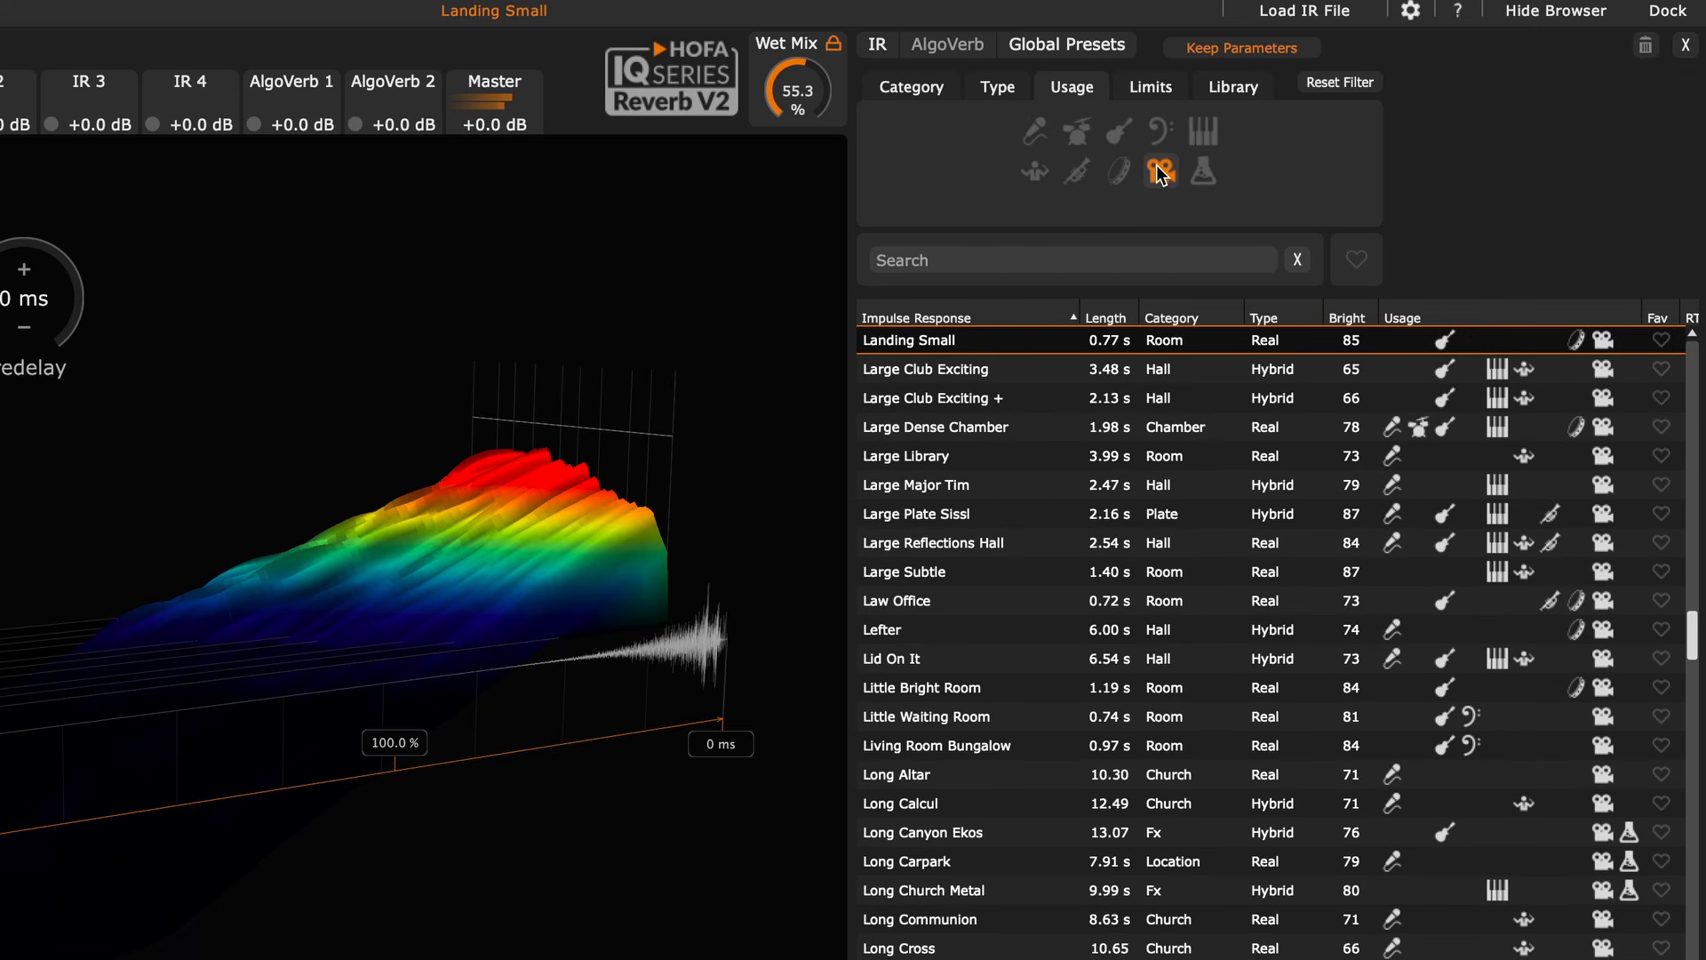
left_click(1160, 173)
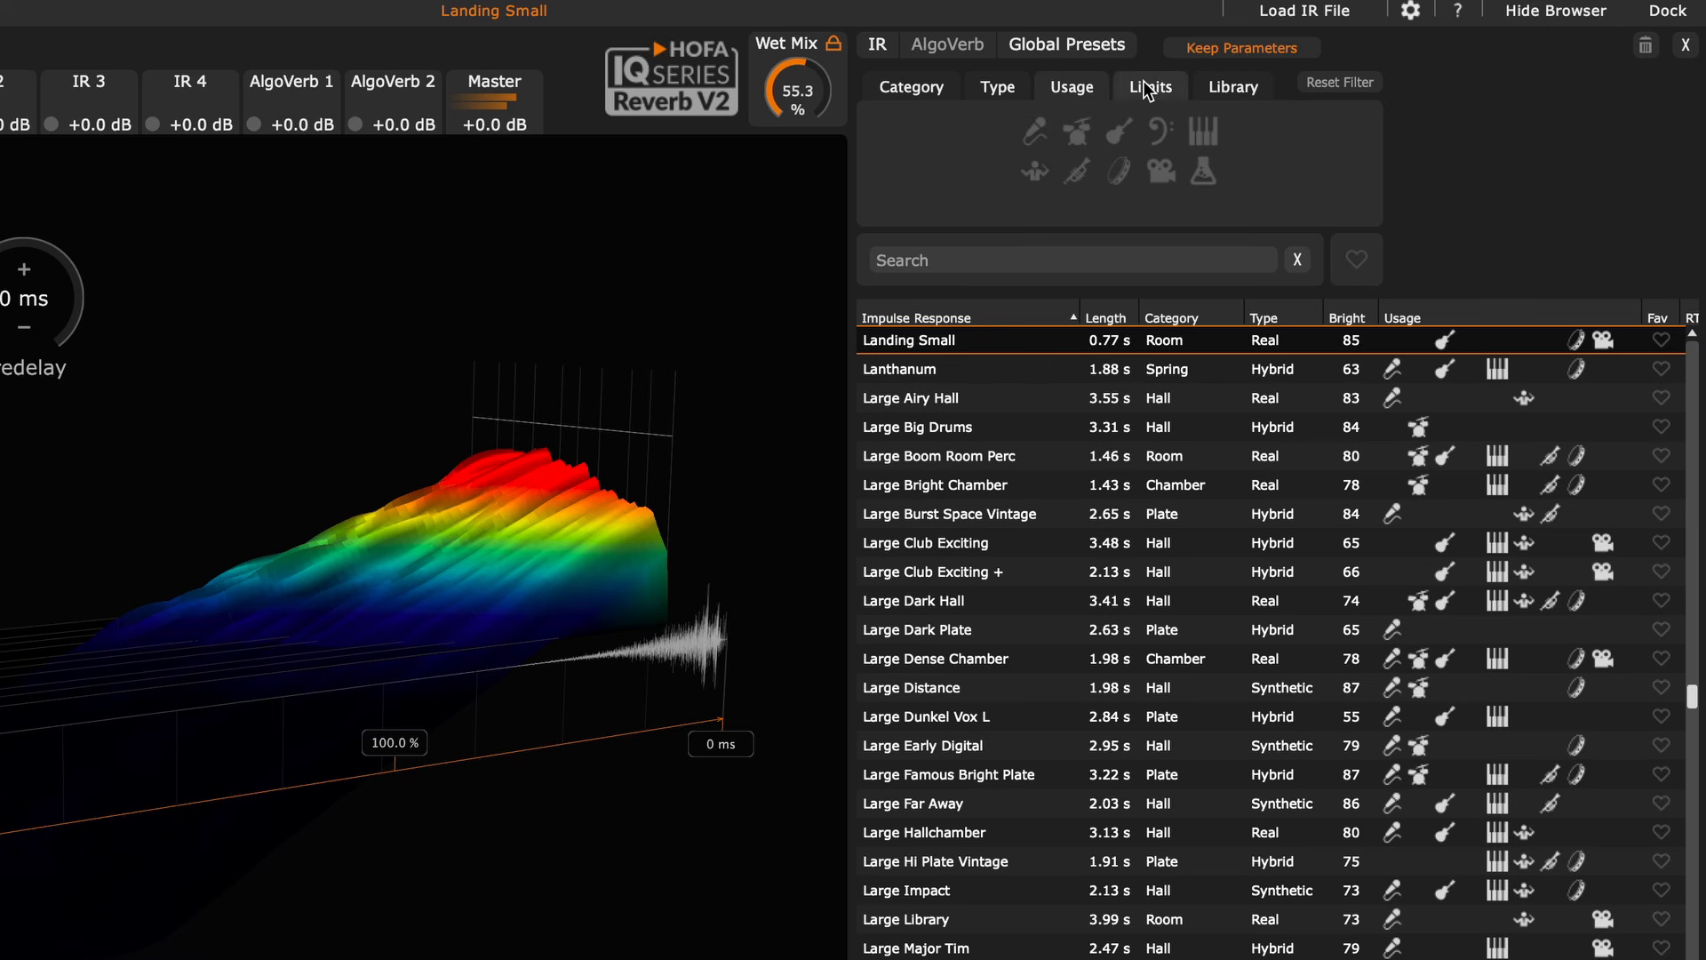
- Try the limit filters with a minimum length of 9.8 s, at least 2 channels and varying minimum brightness values
left_click(1150, 86)
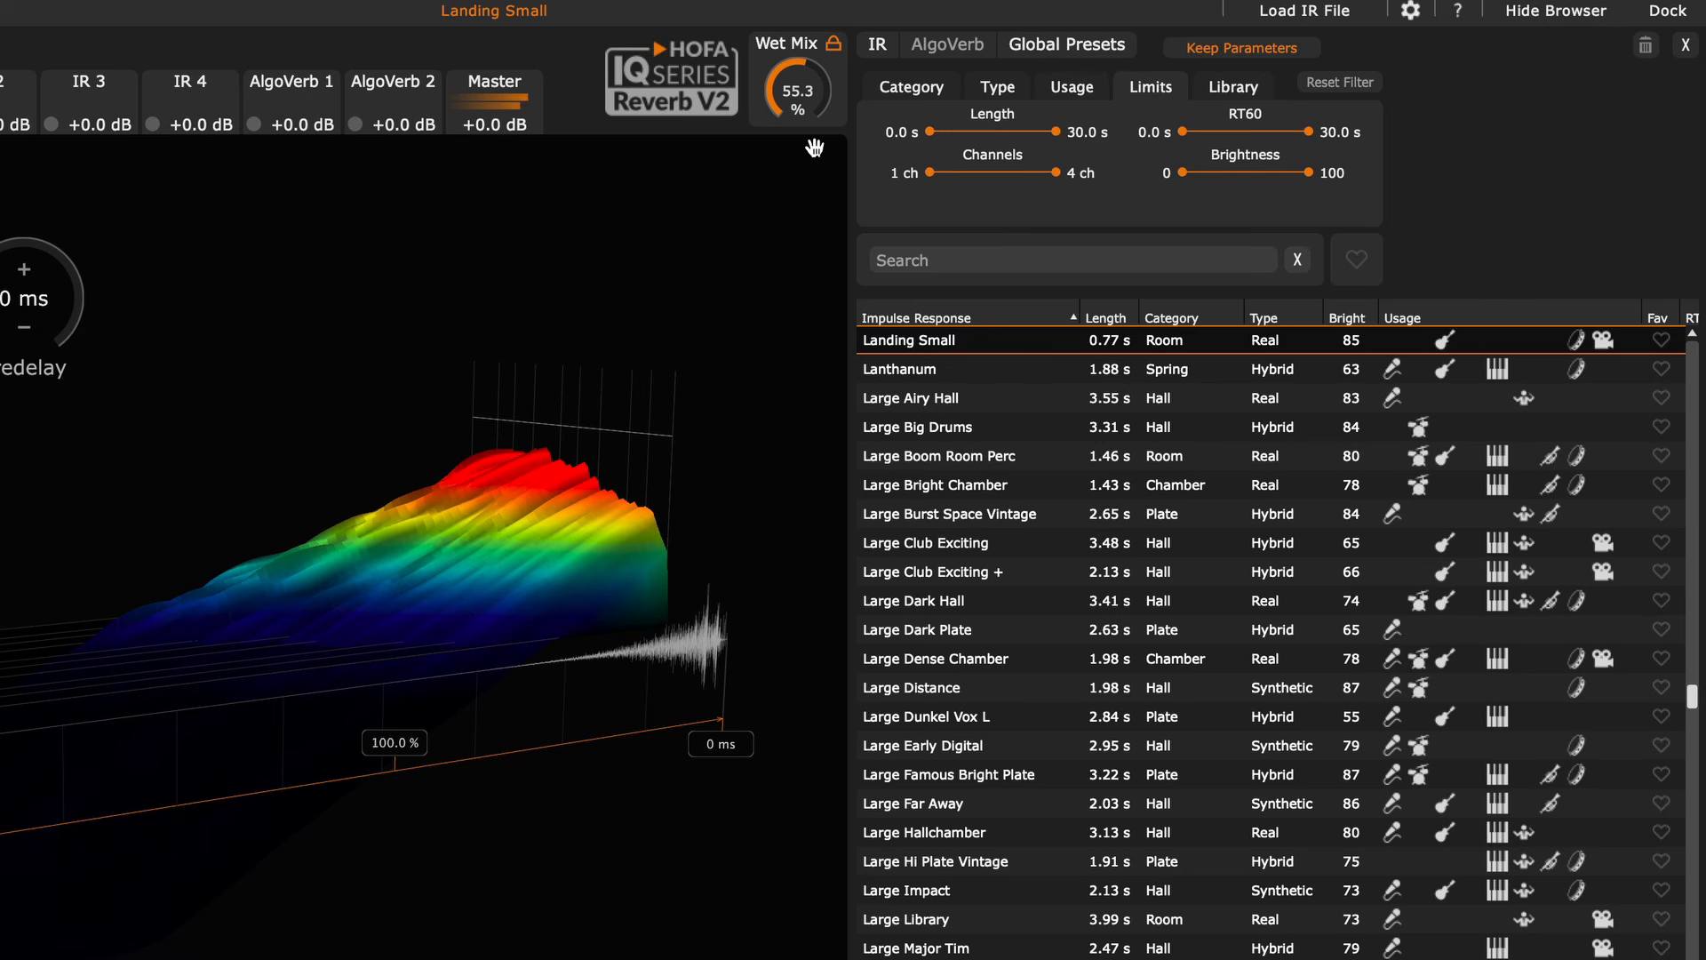
left_click_drag(957, 142, 964, 151)
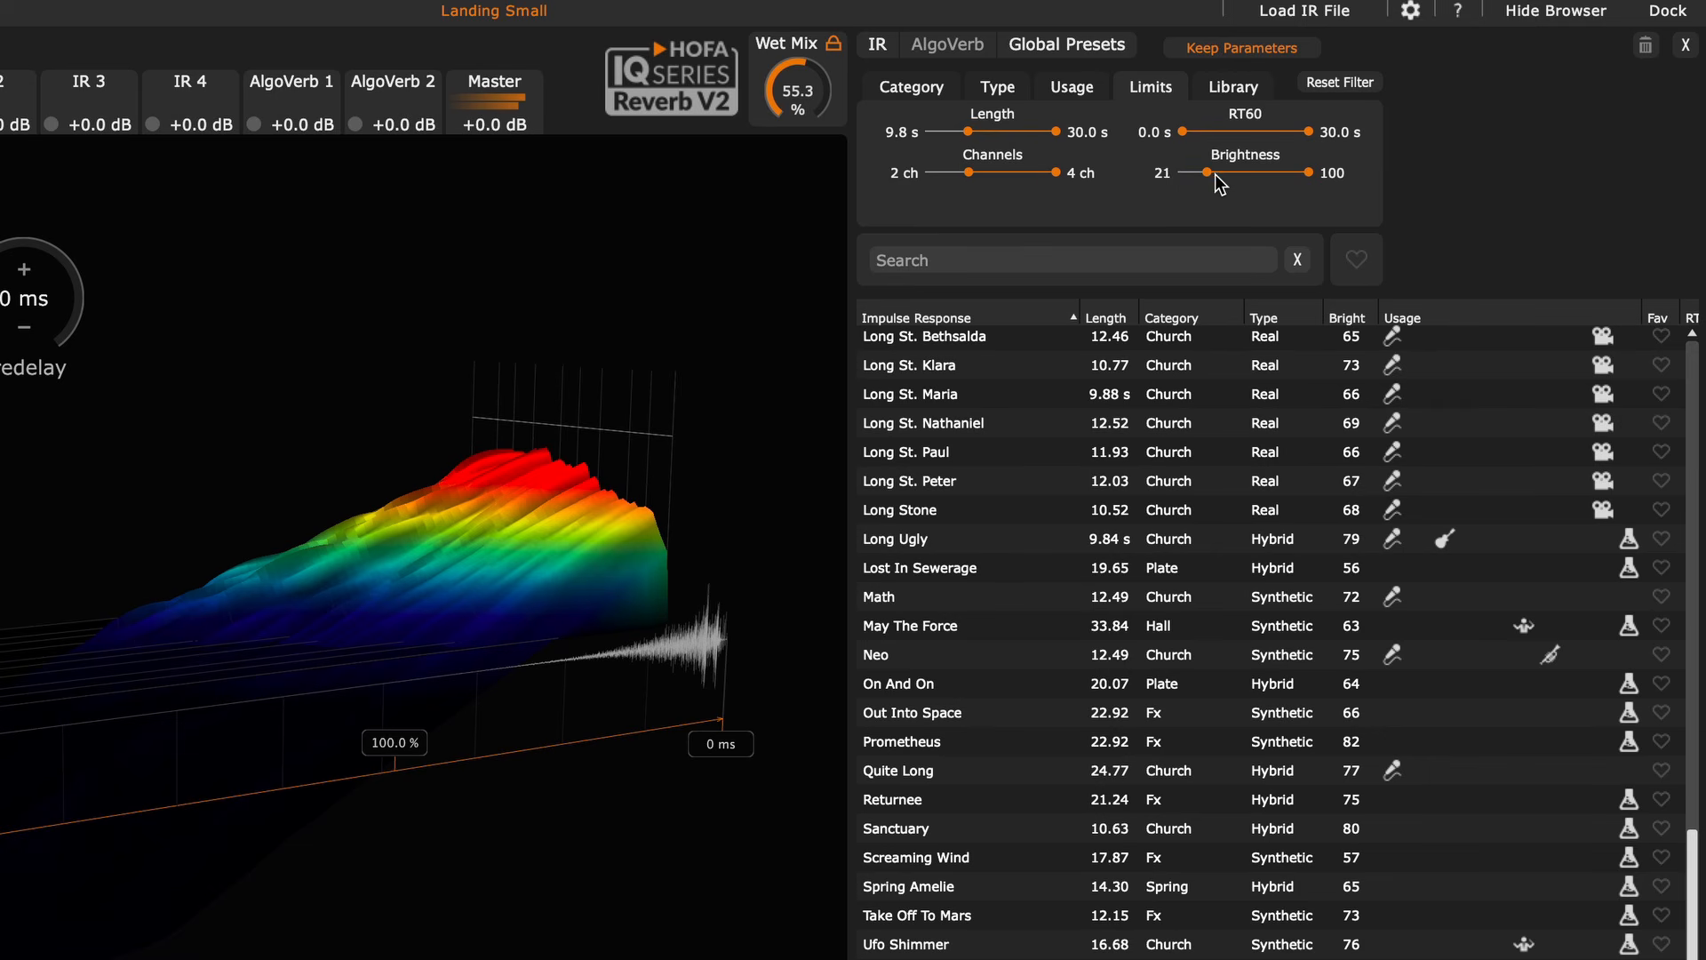
left_click_drag(1247, 182, 1175, 178)
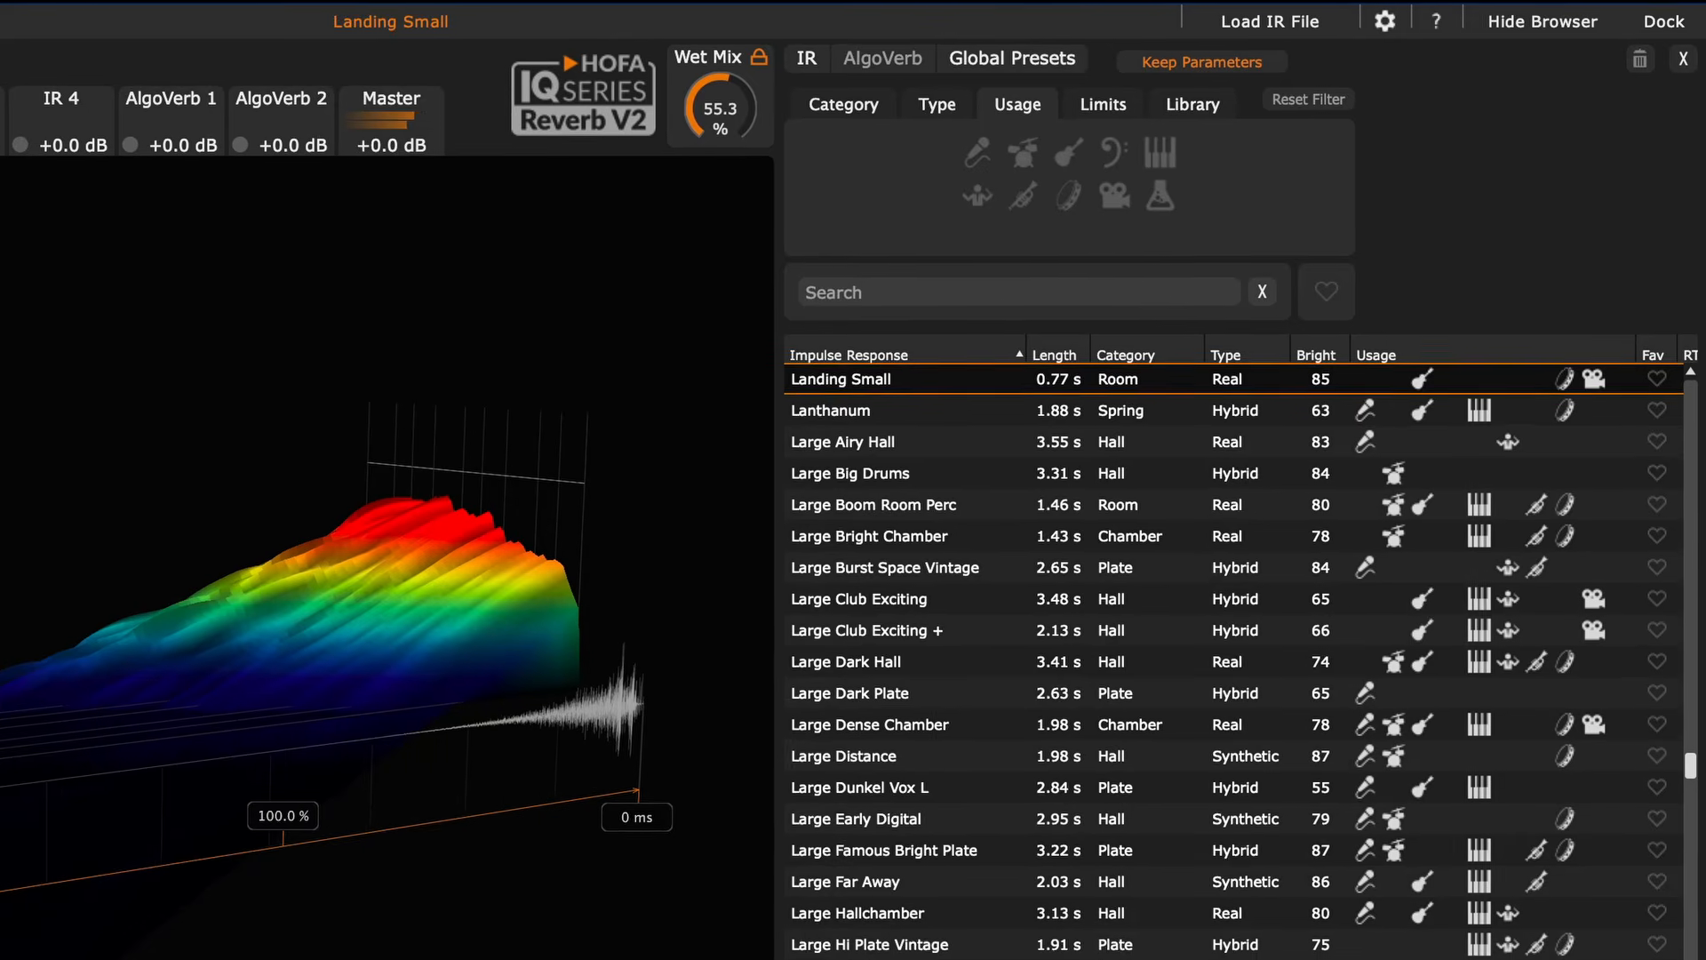
- Filter the impulse responses by guitar usage and look through the type and category filter options
left_click(1066, 150)
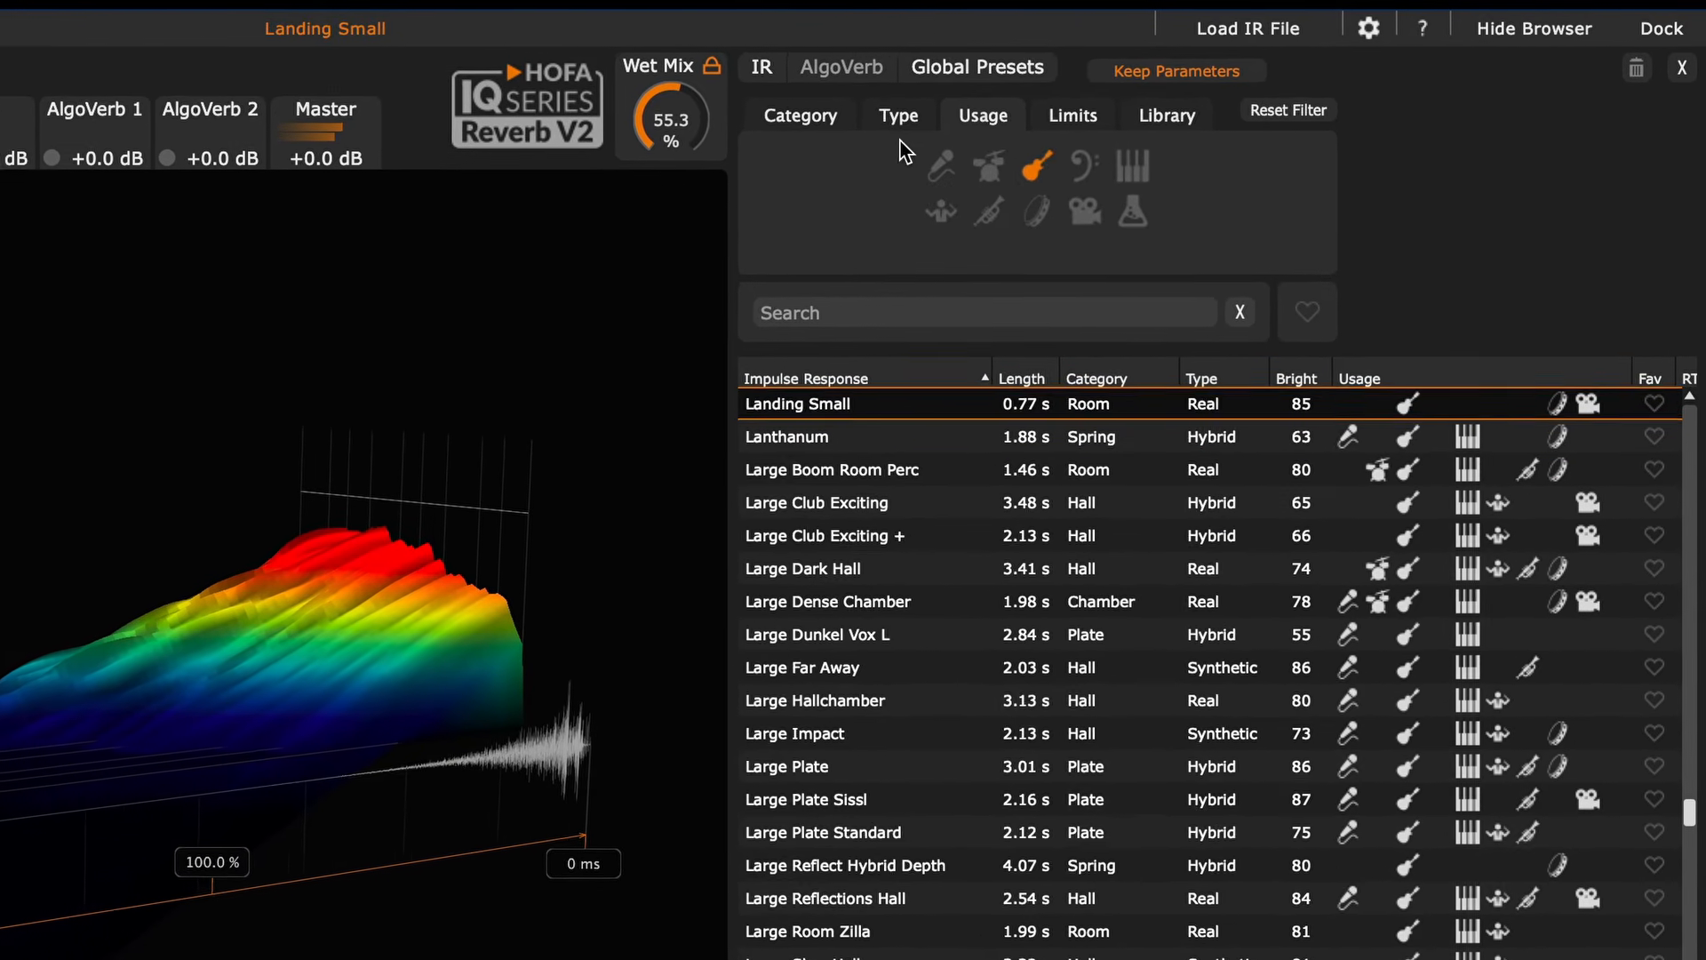
left_click(901, 125)
left_click(809, 122)
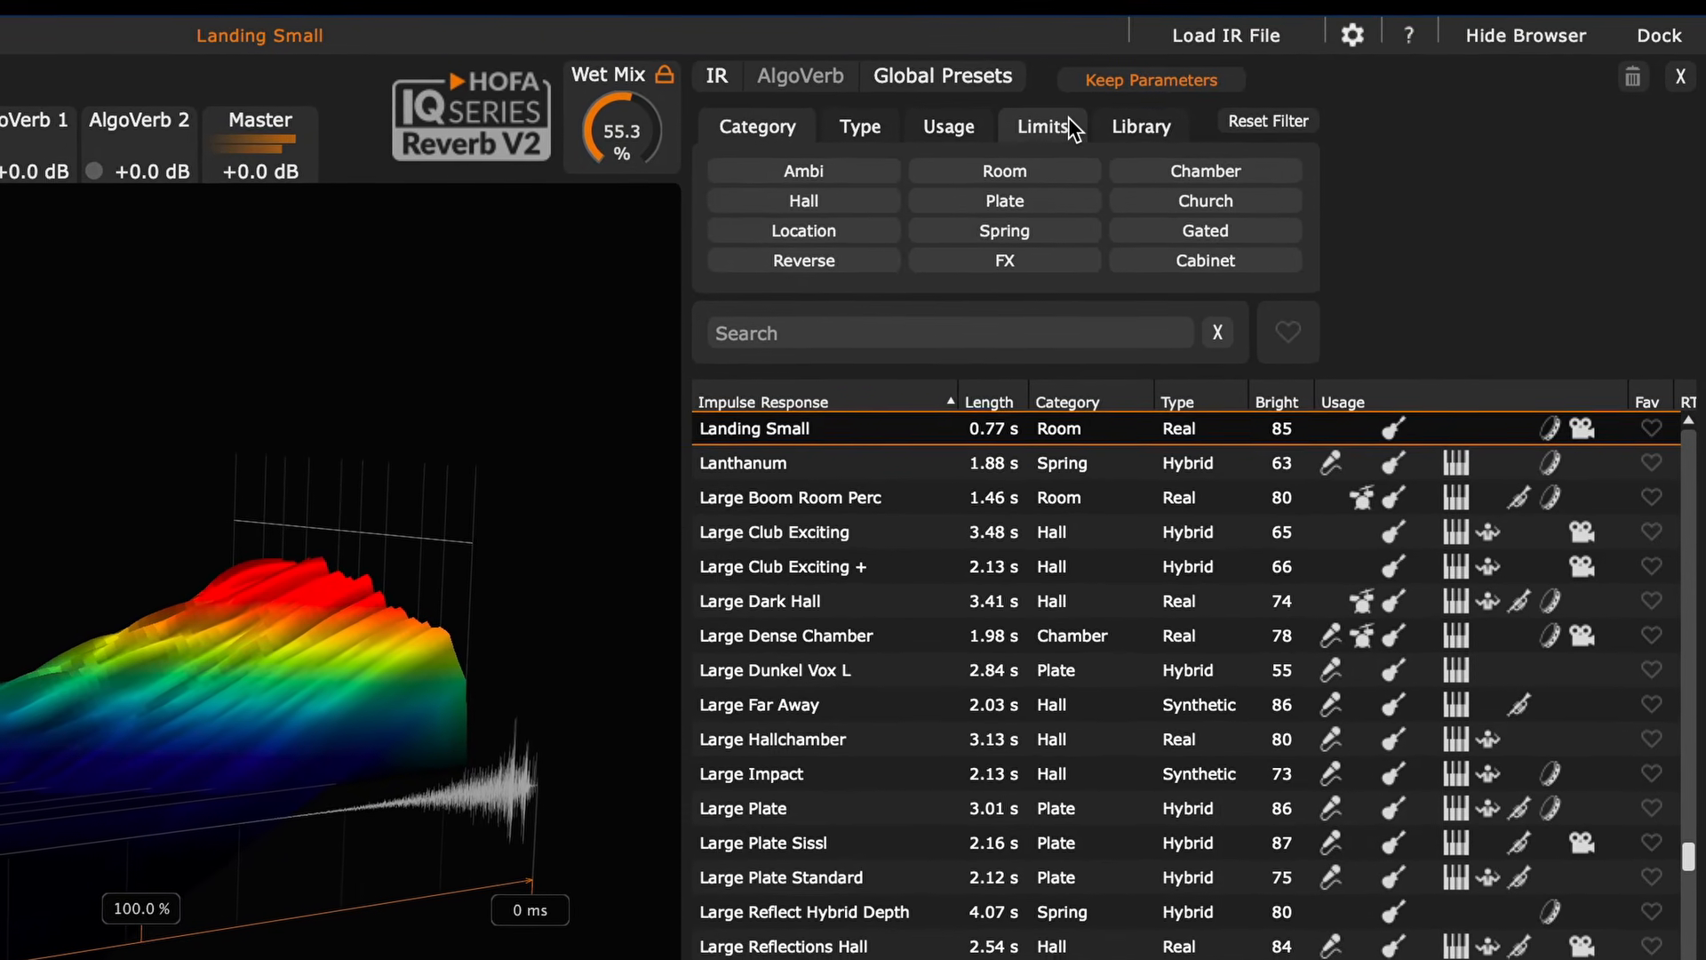
- Limit the guitar impulse responses to lengths between 0.7 s and 1.3 s
left_click(1047, 128)
double_click(730, 183)
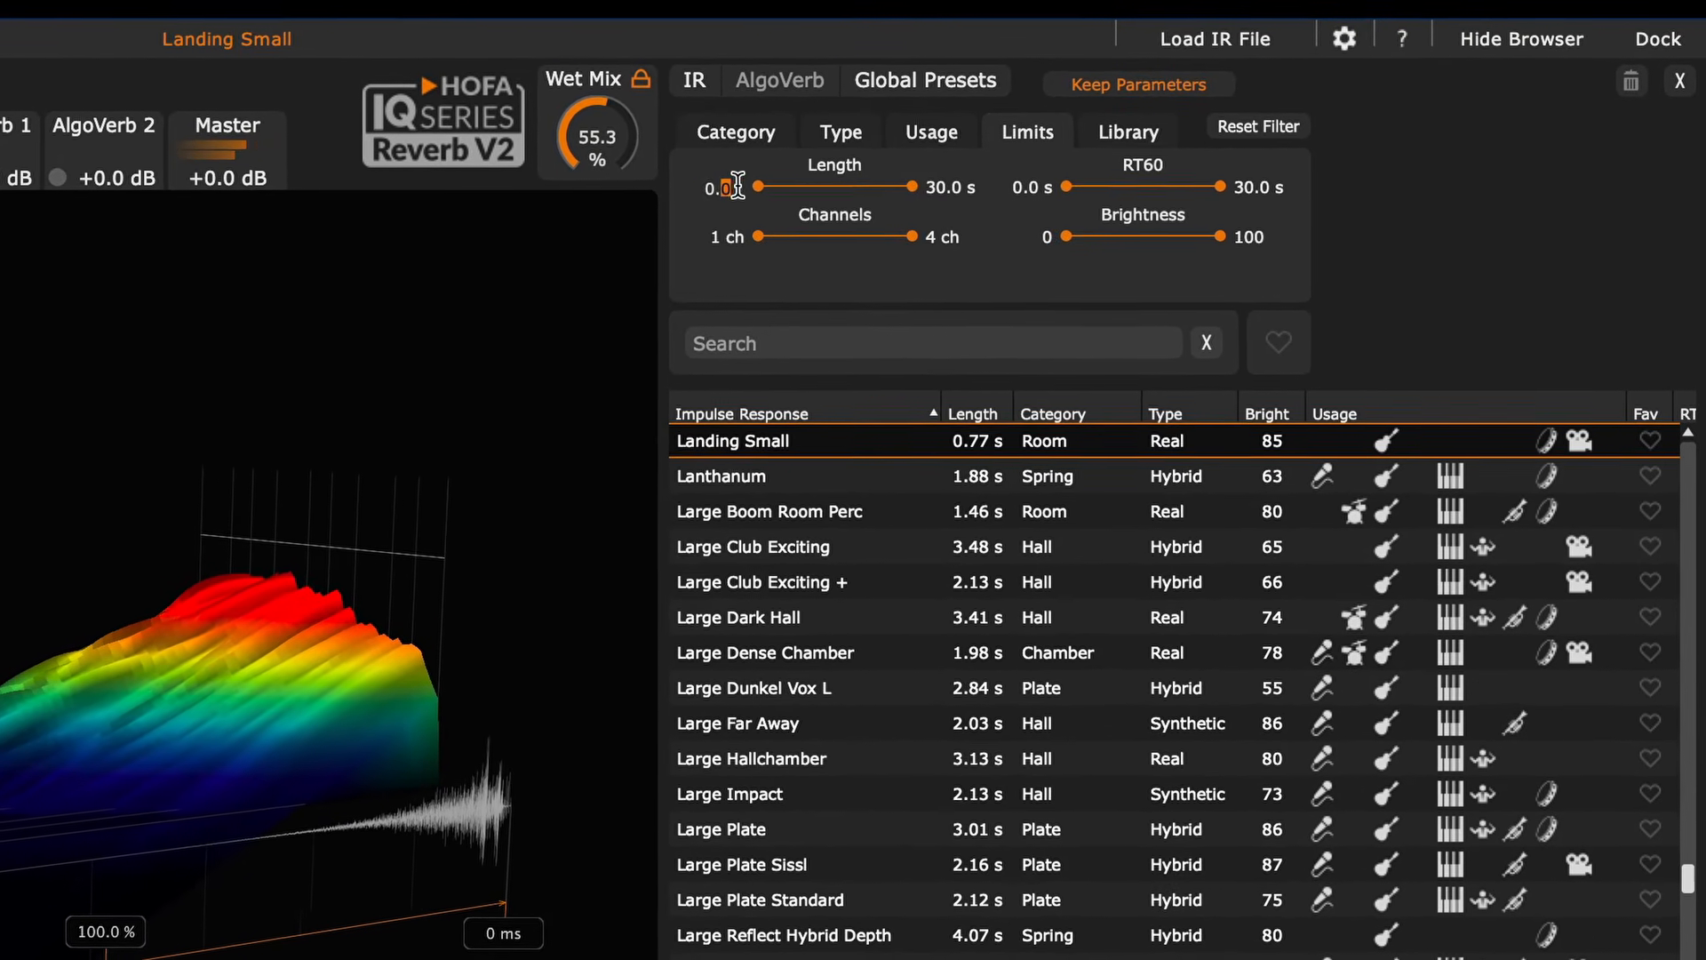
type("0.7")
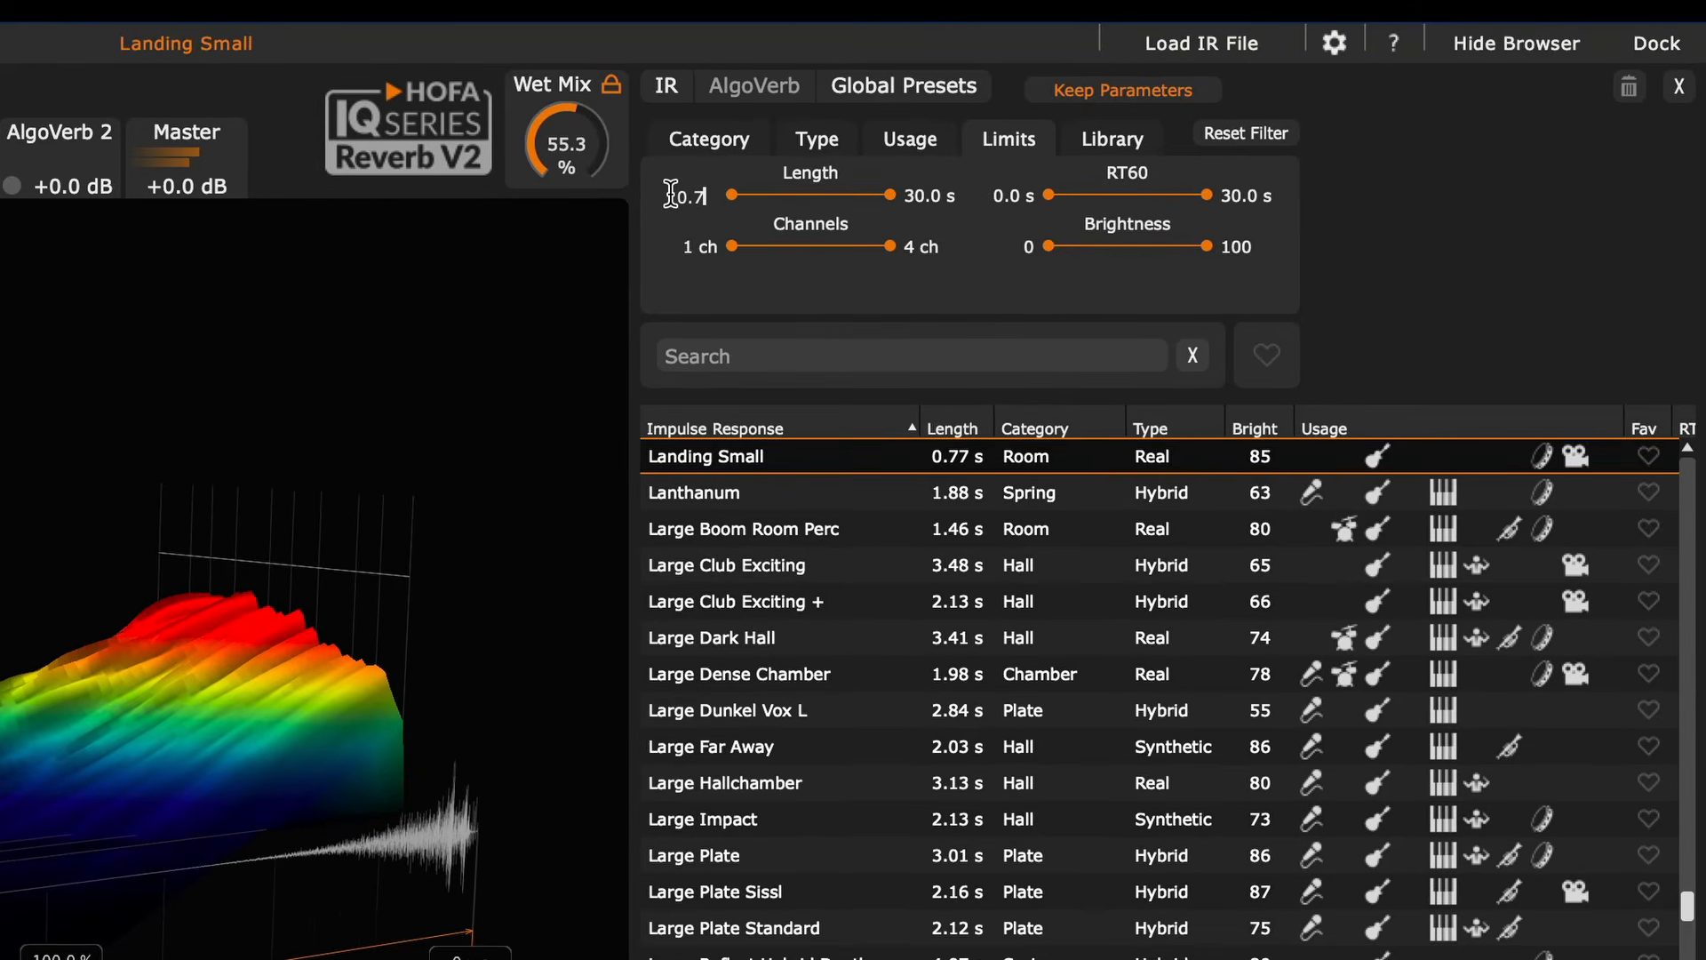
key("Return")
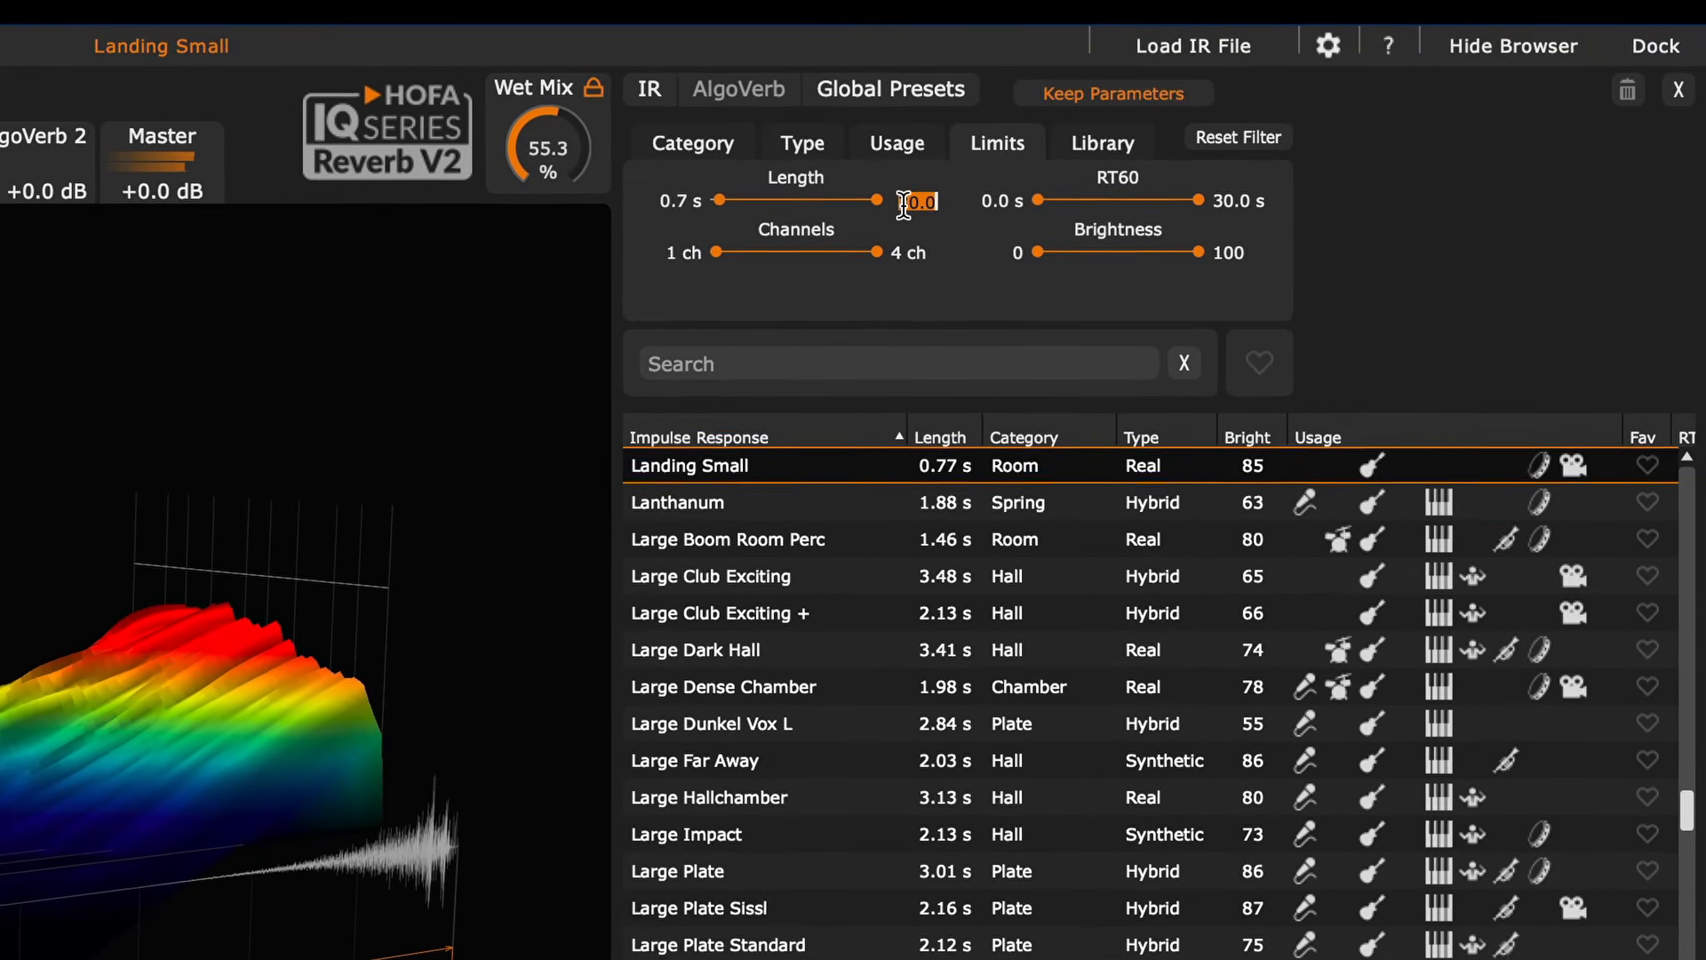
double_click(915, 197)
type("1.3")
key("Return")
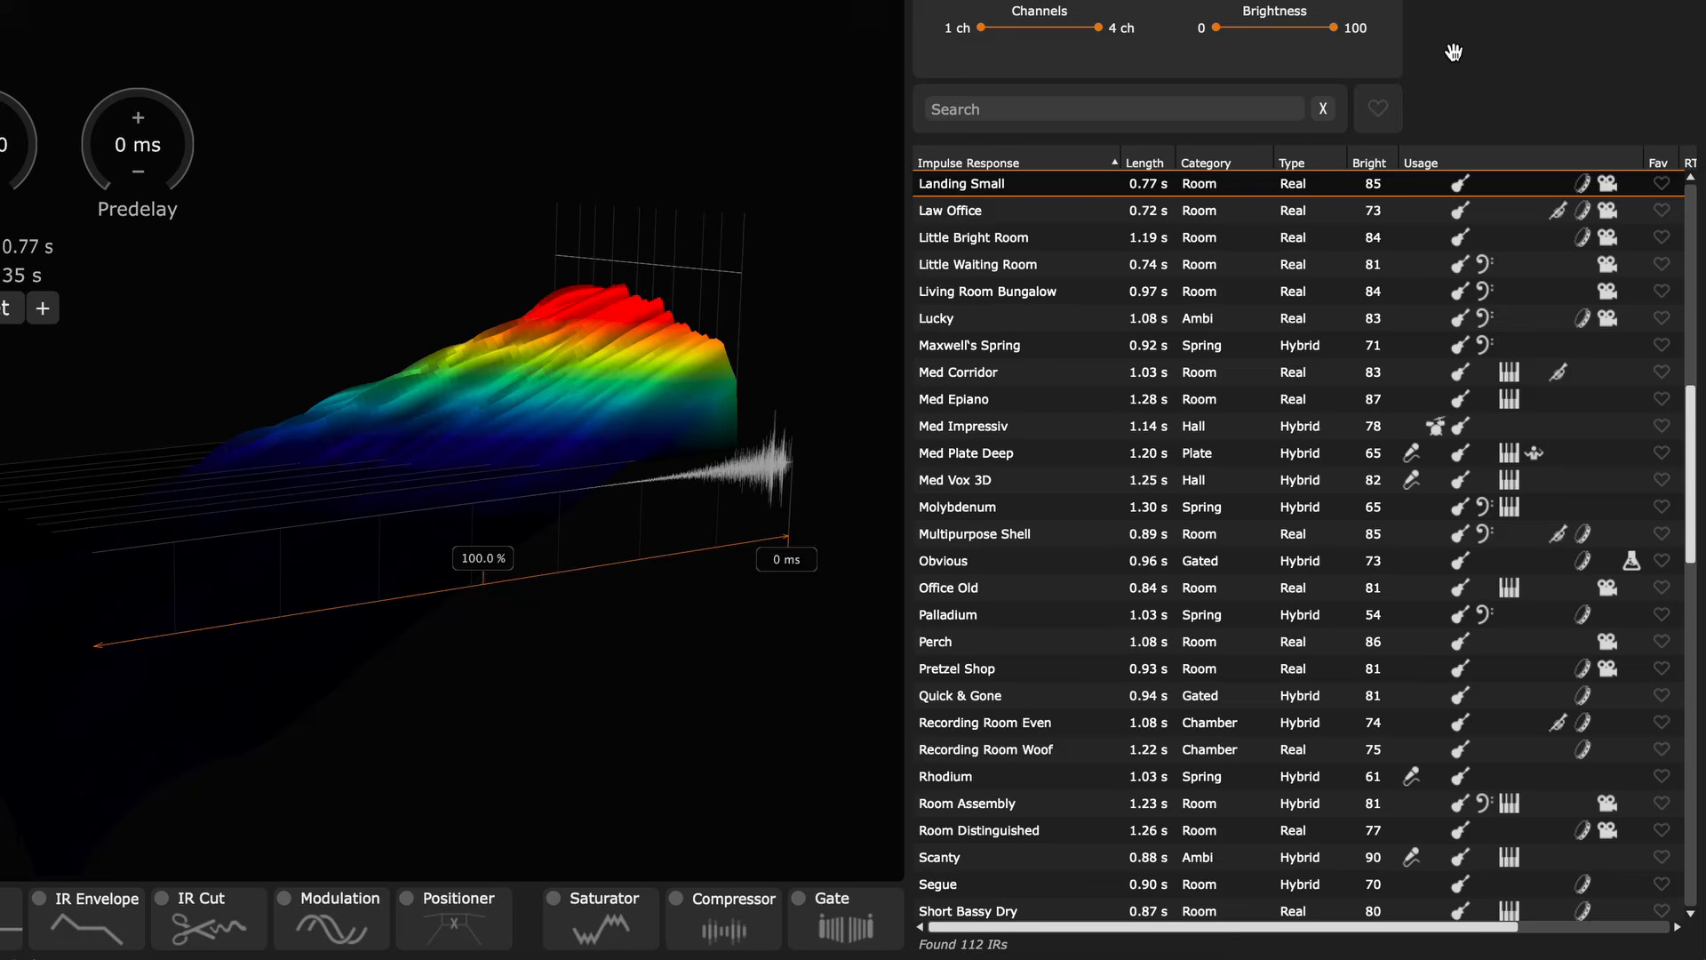
- Sort the filtered impulse responses by ascending brightness and load Somberly followed by Waiting Room Full from the dark end
left_click(1373, 165)
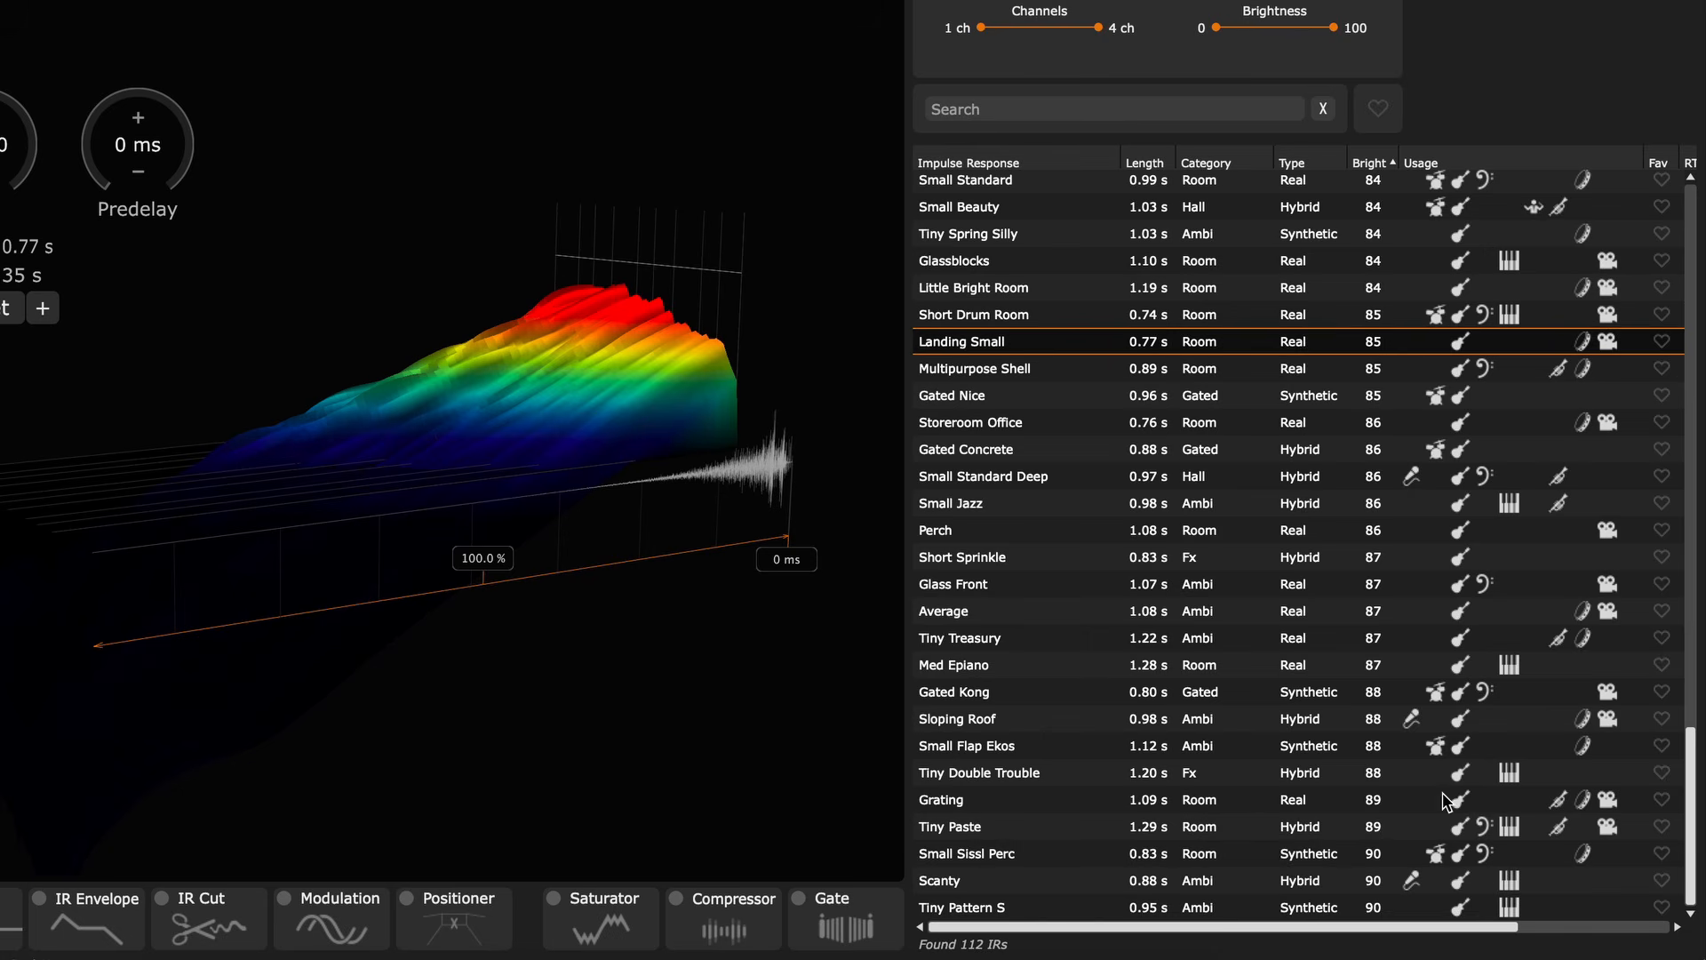
left_click_drag(1683, 770, 1676, 244)
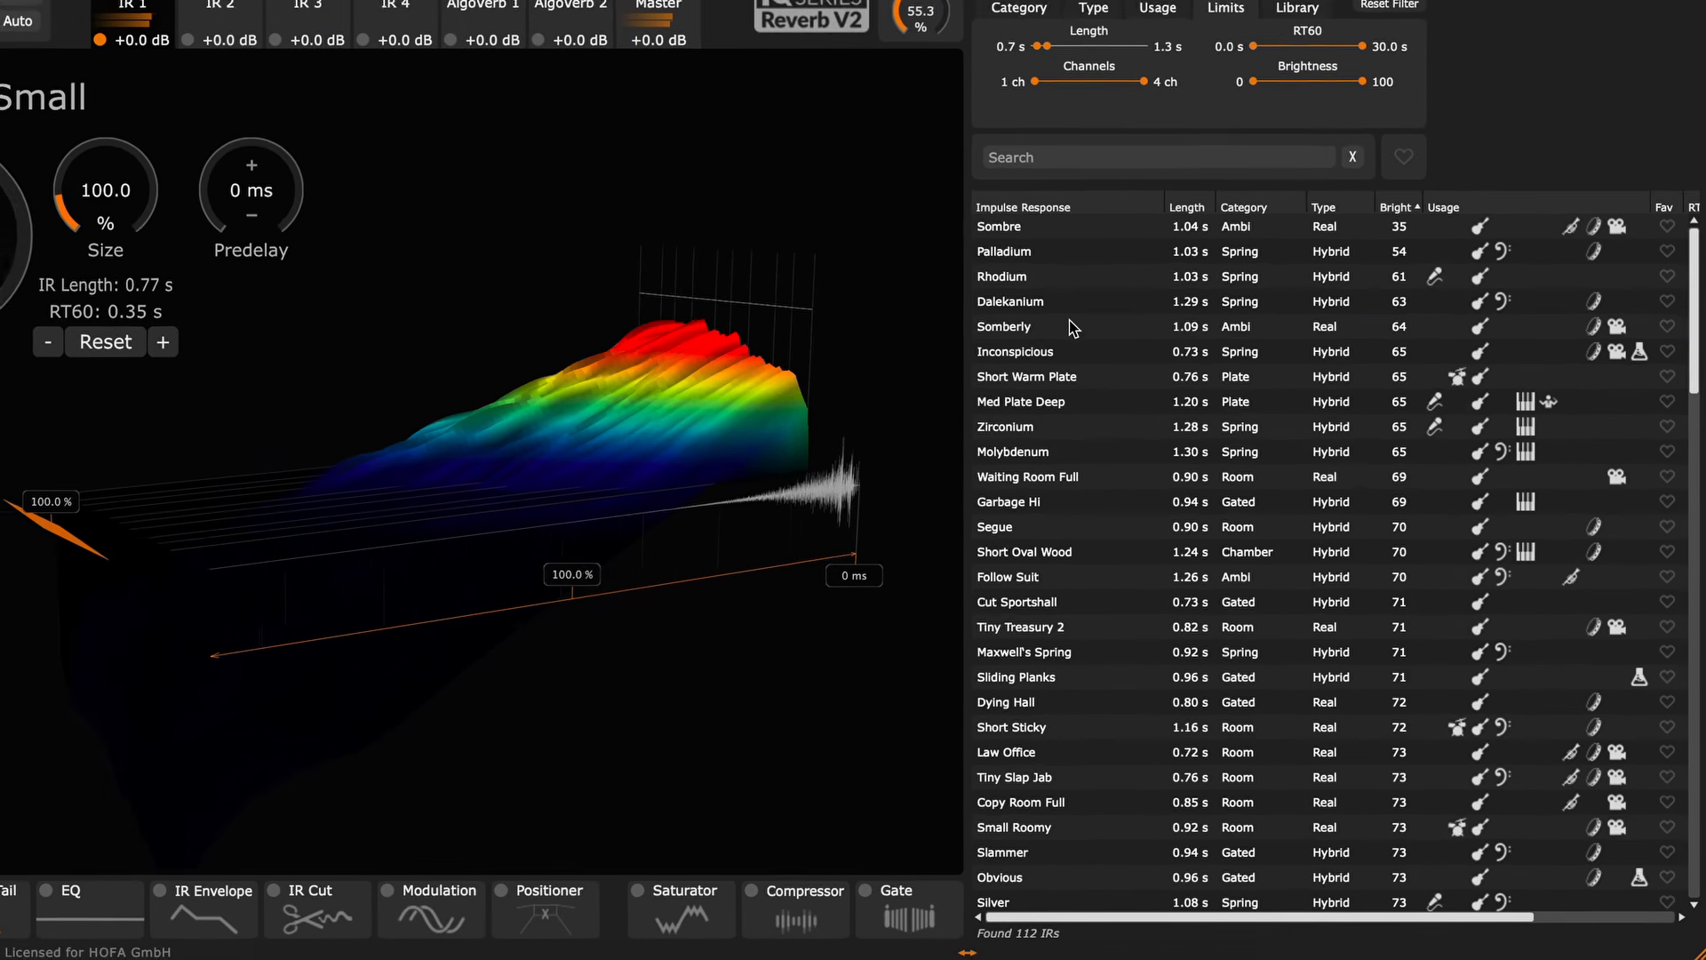
left_click(1021, 291)
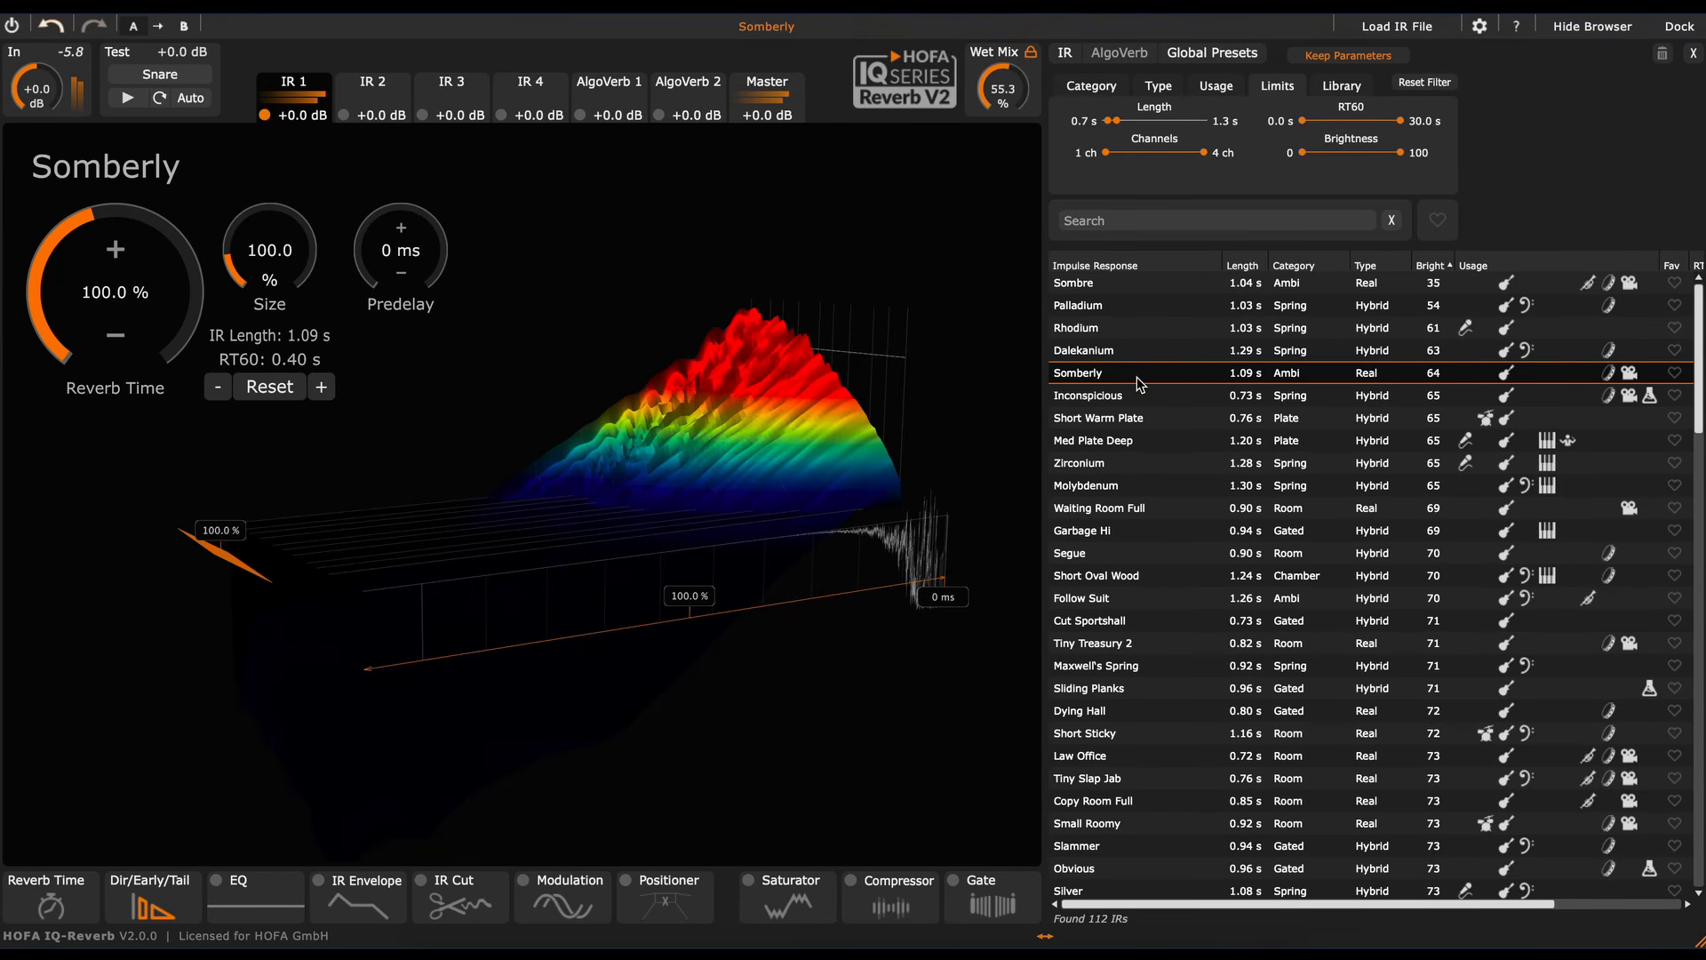
left_click(1144, 511)
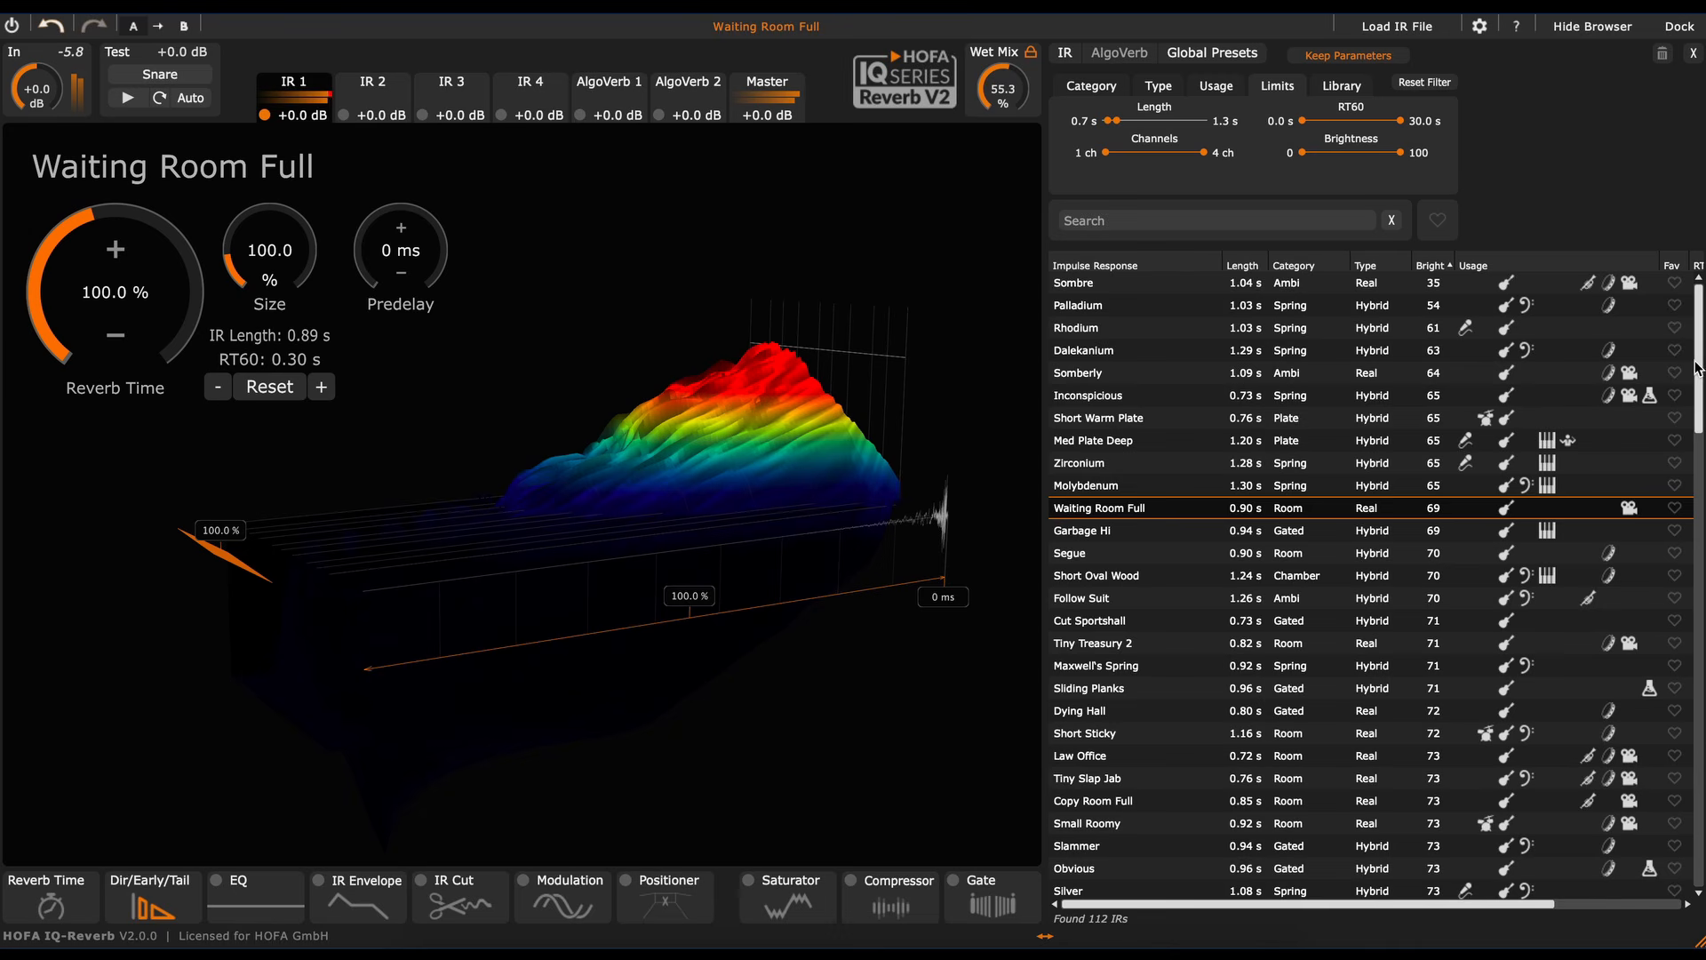
- Load the impulse responses Small Sissl Perc and Grating from the bright end of the sorted list
left_click_drag(1699, 367, 1702, 856)
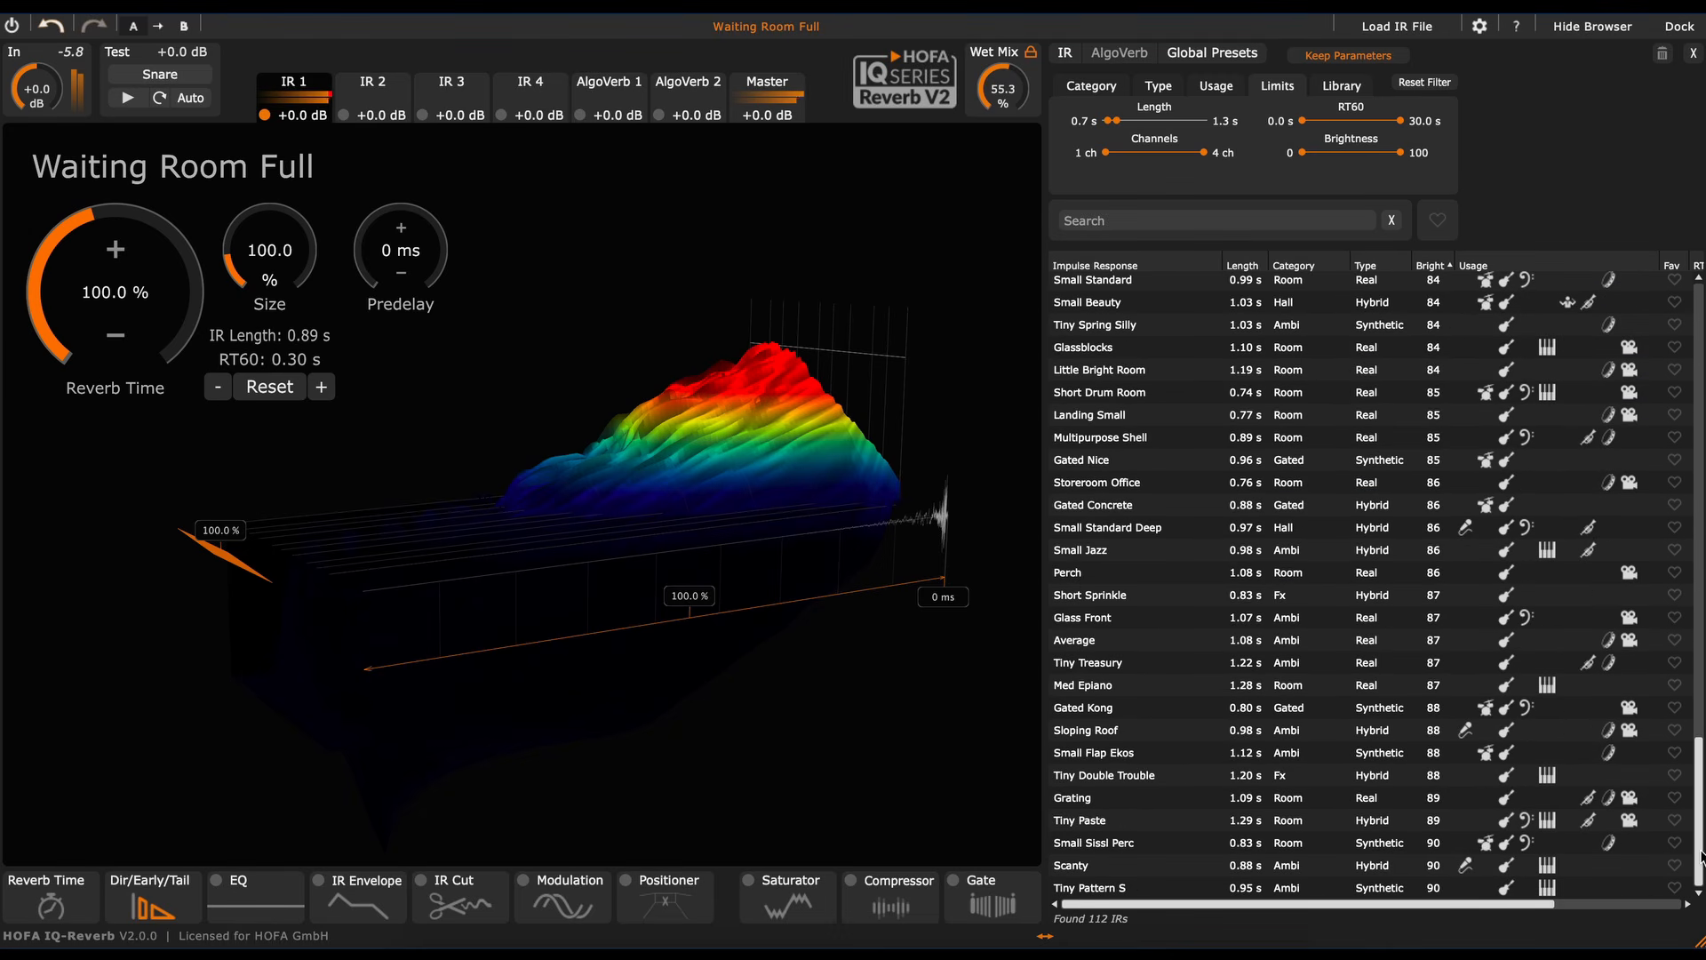
left_click(1133, 841)
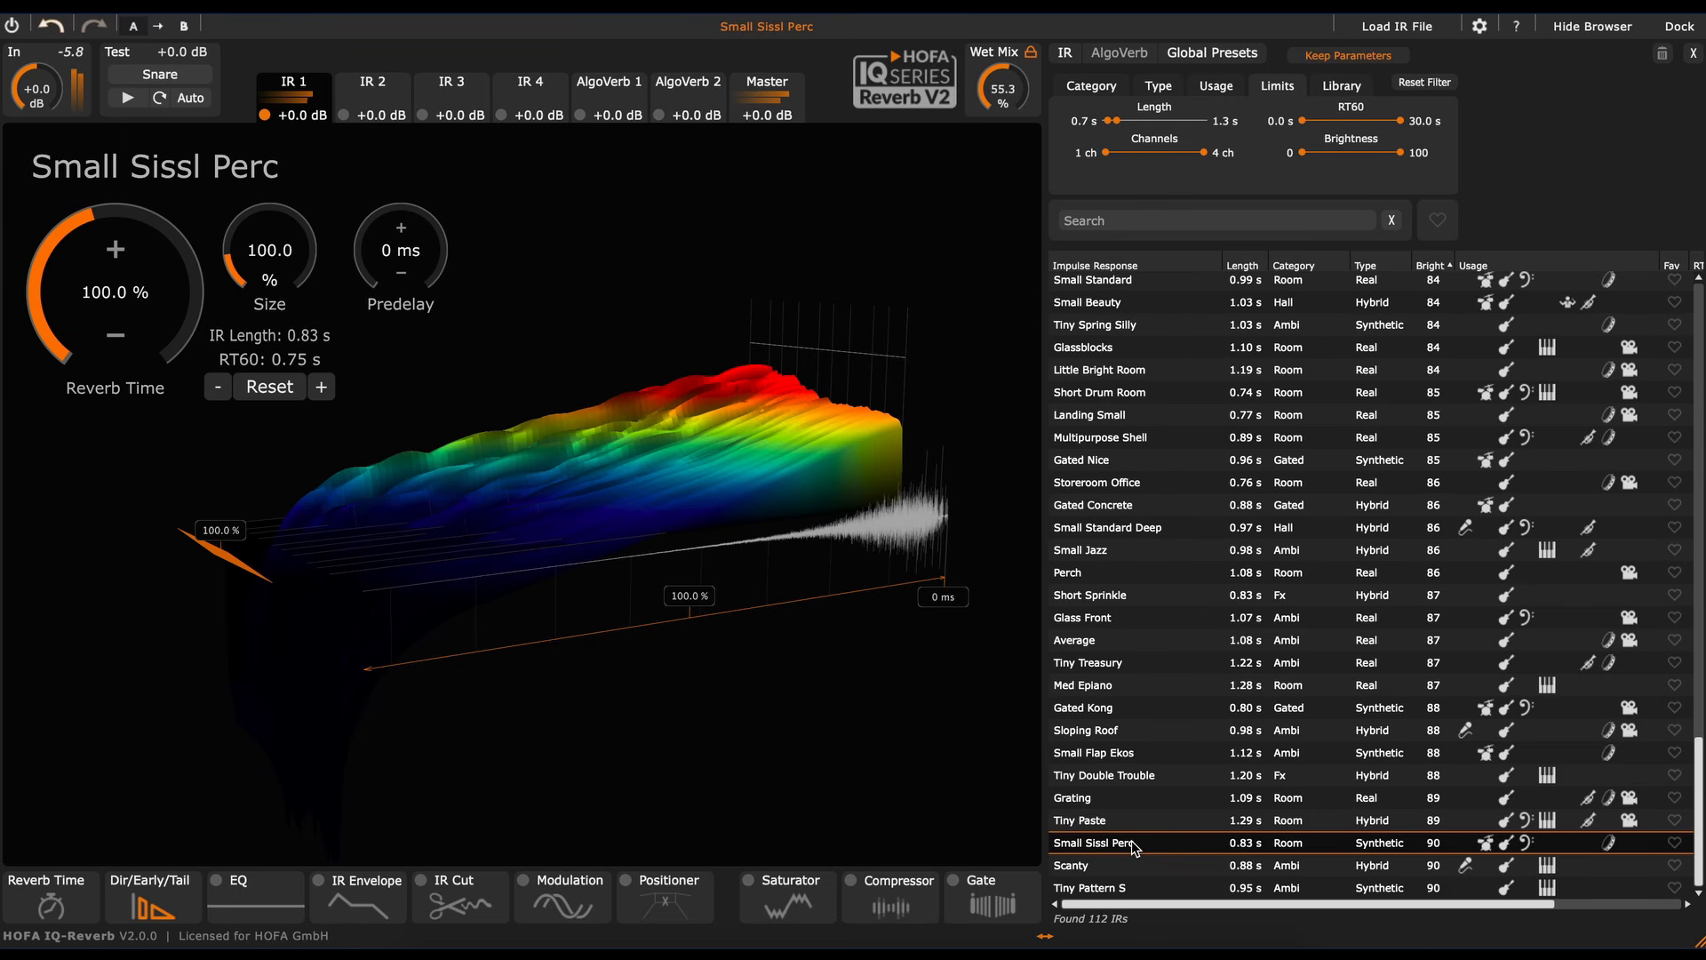
left_click(1159, 798)
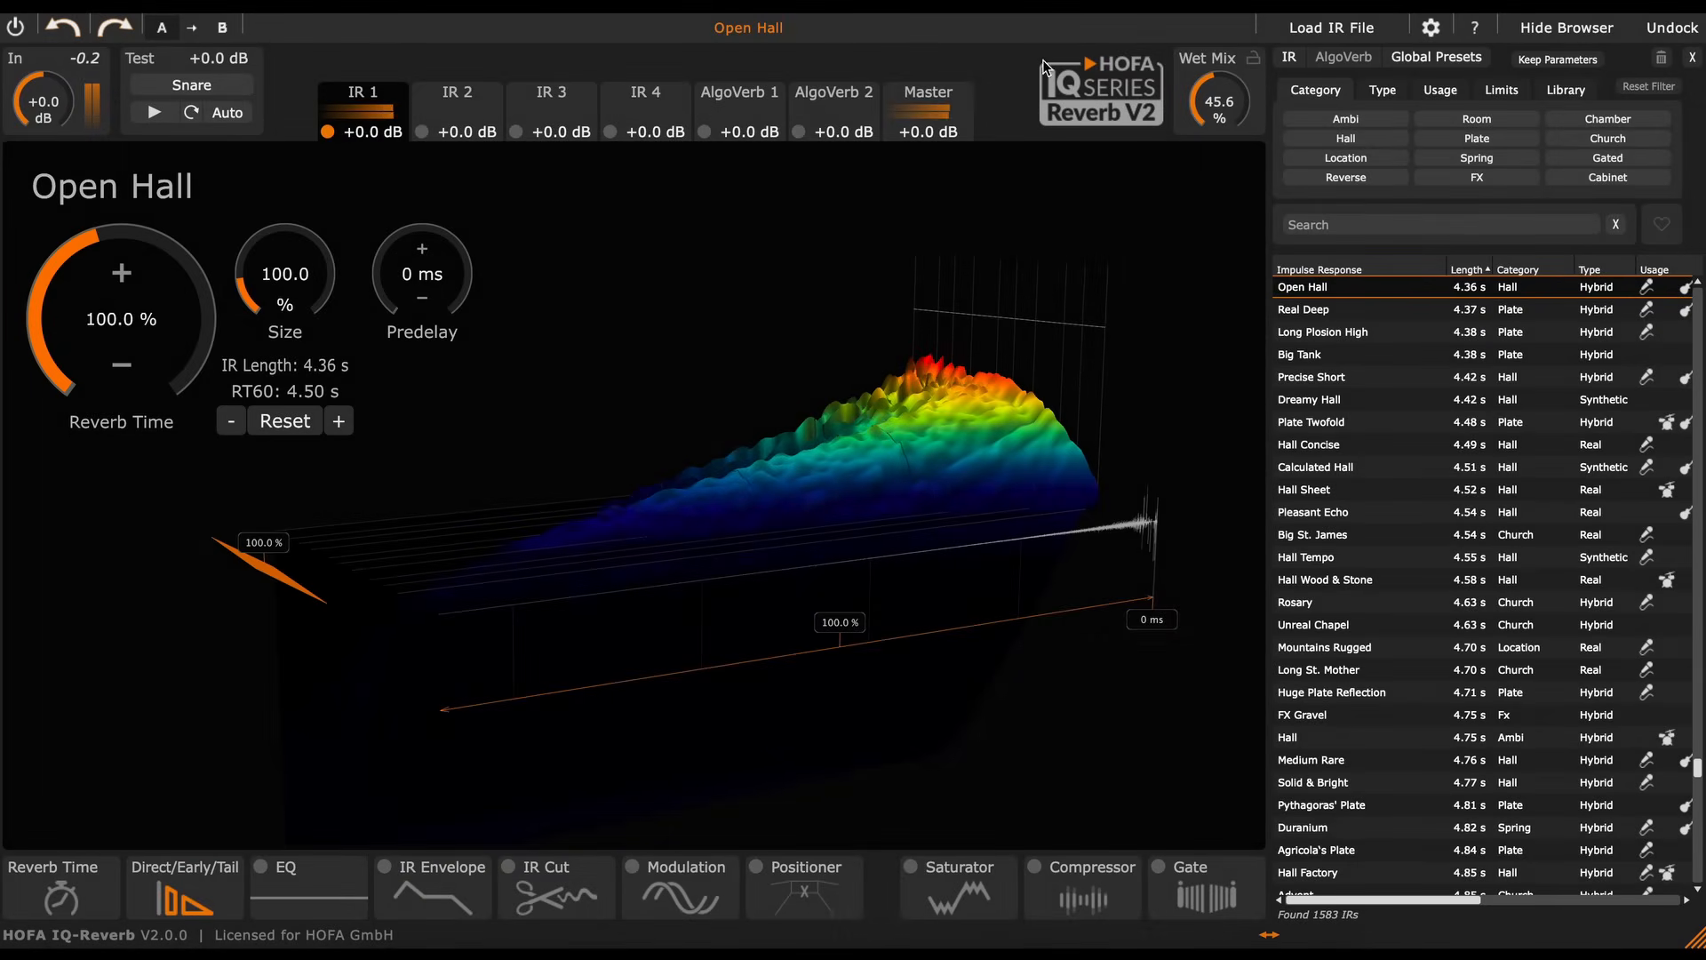
- Show the IR Envelope for Open Hall and shape two early dips down to about -36.7 dB and -35.9 dB
left_click(471, 882)
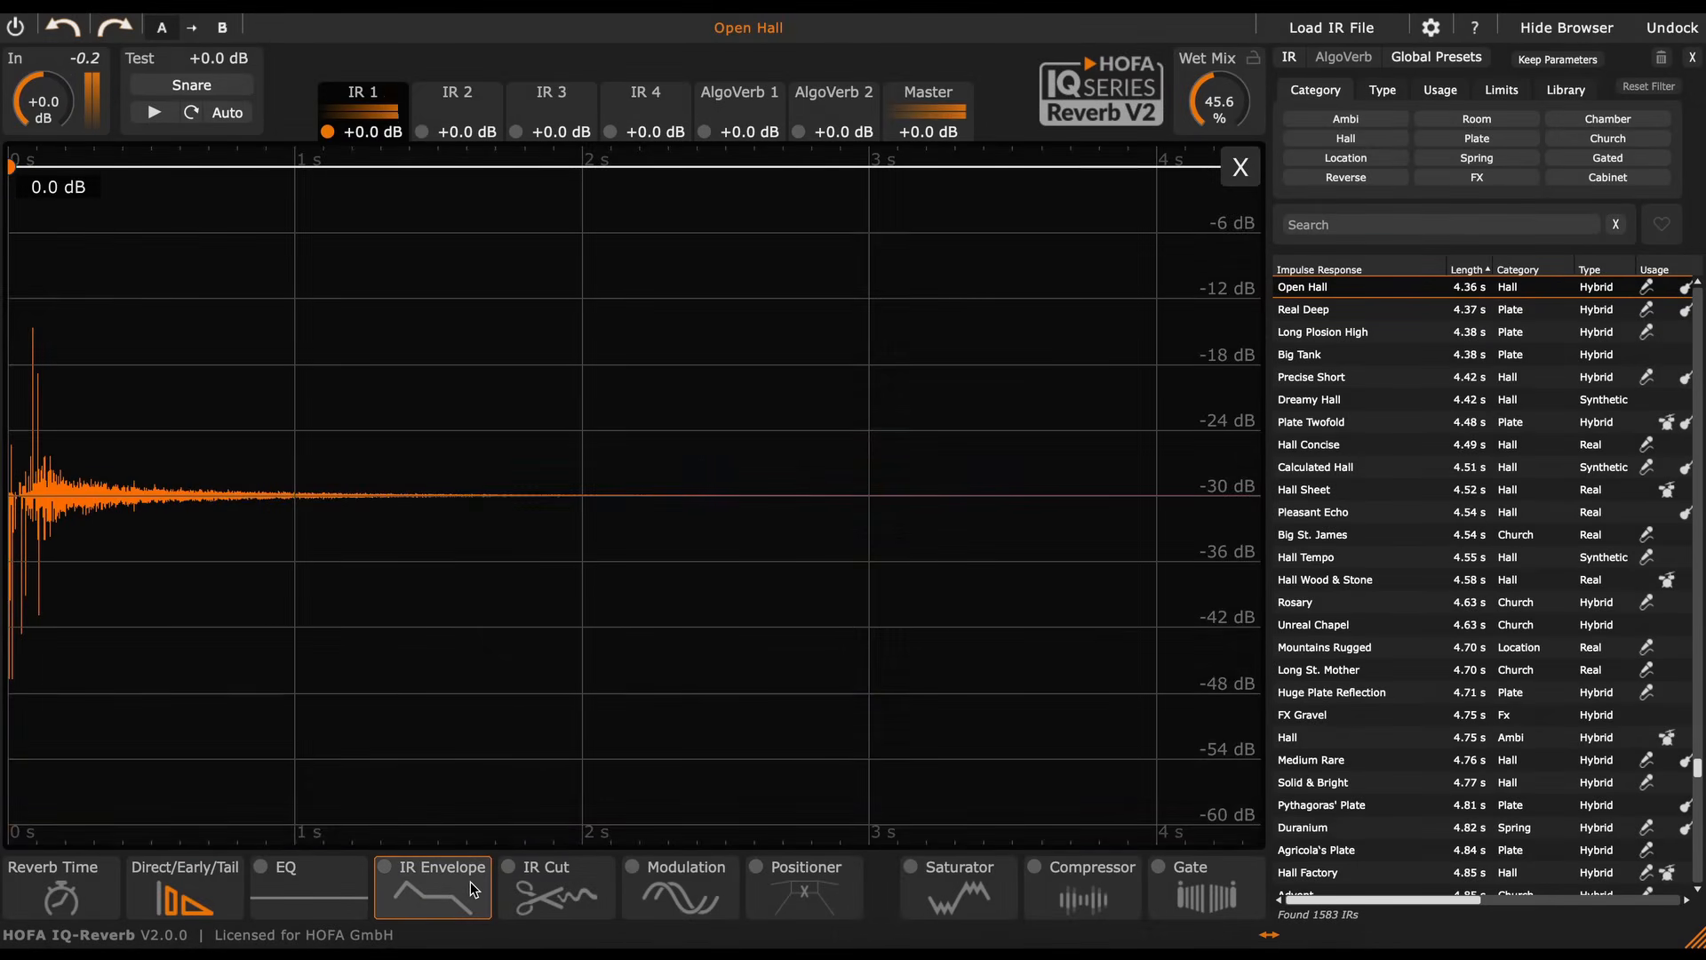
left_click(57, 166)
left_click(113, 166)
left_click_drag(58, 166, 52, 568)
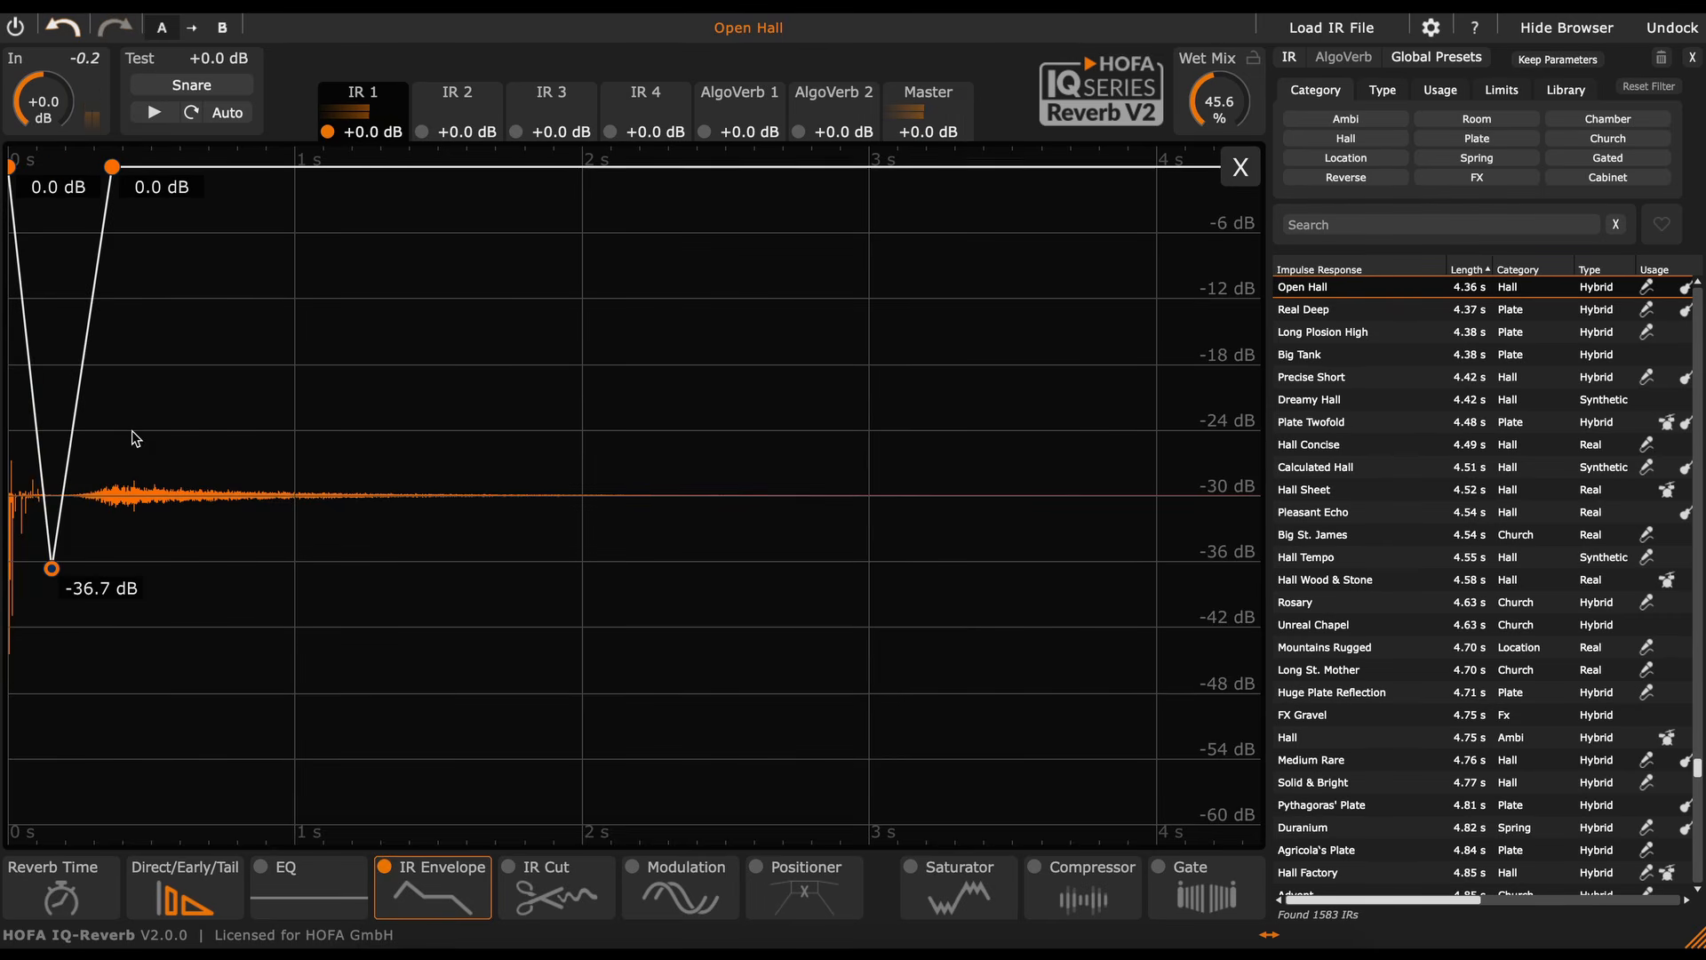
left_click(232, 166)
left_click_drag(178, 166, 177, 581)
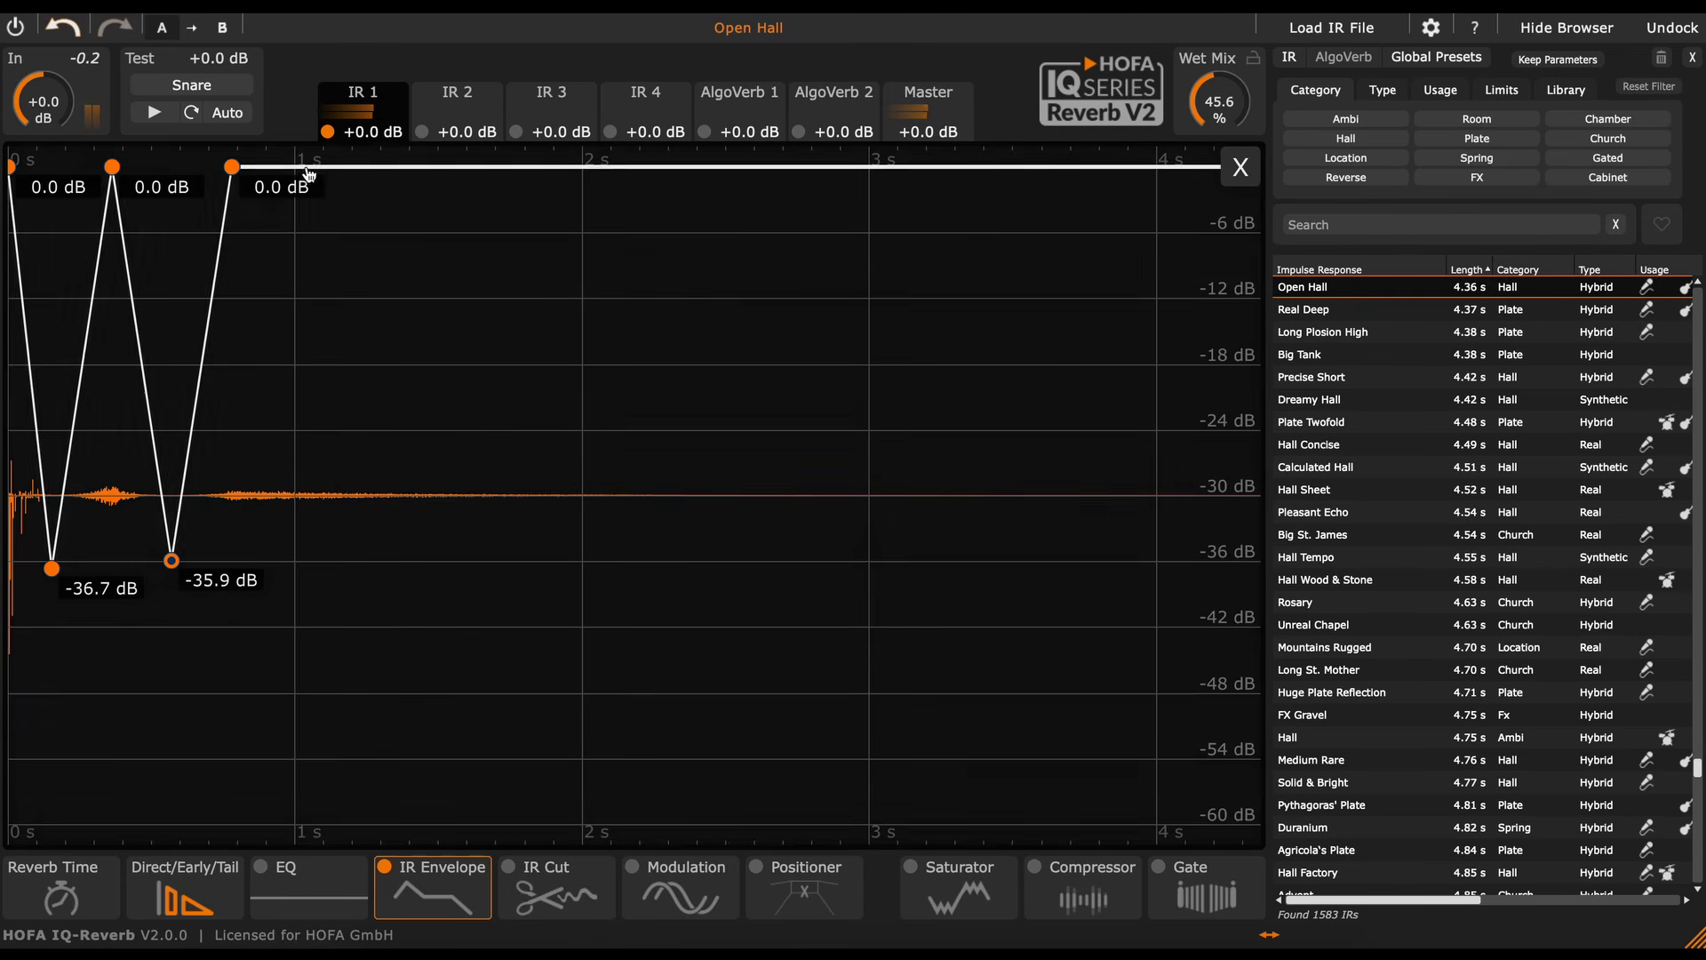
- Add two more envelope dips at about -37.1 dB and -35.9 dB, raise the final point to -1.5 dB, and select the low points
left_click(342, 166)
left_click_drag(268, 166, 271, 588)
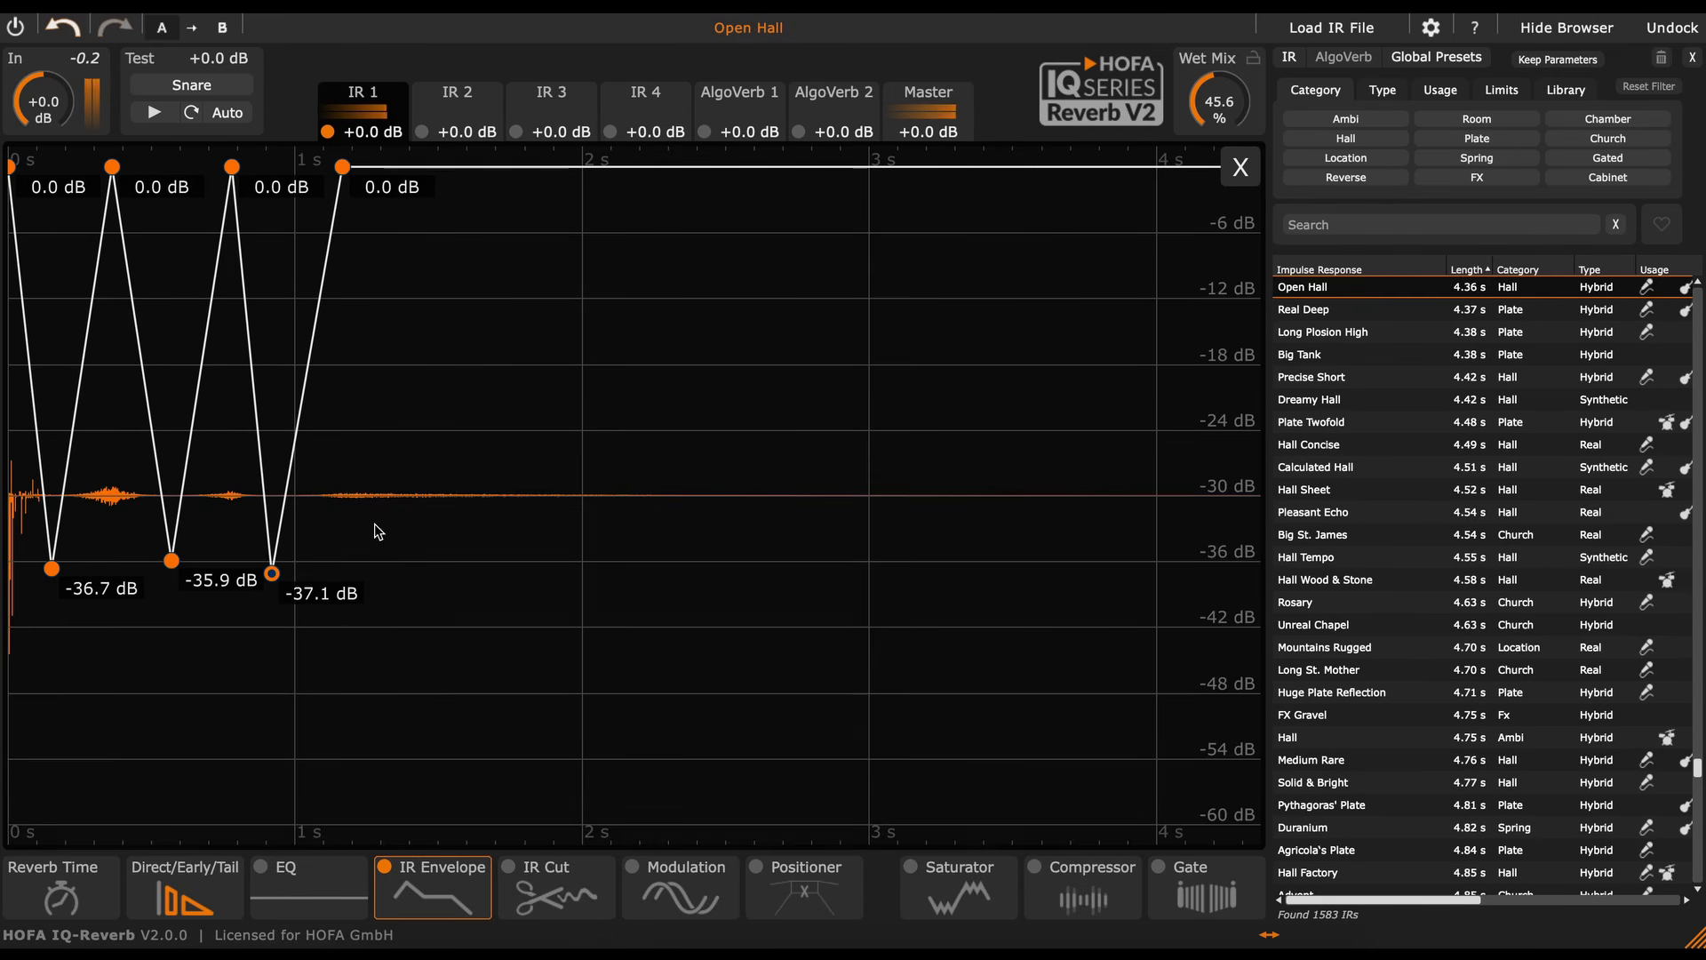
left_click(397, 169)
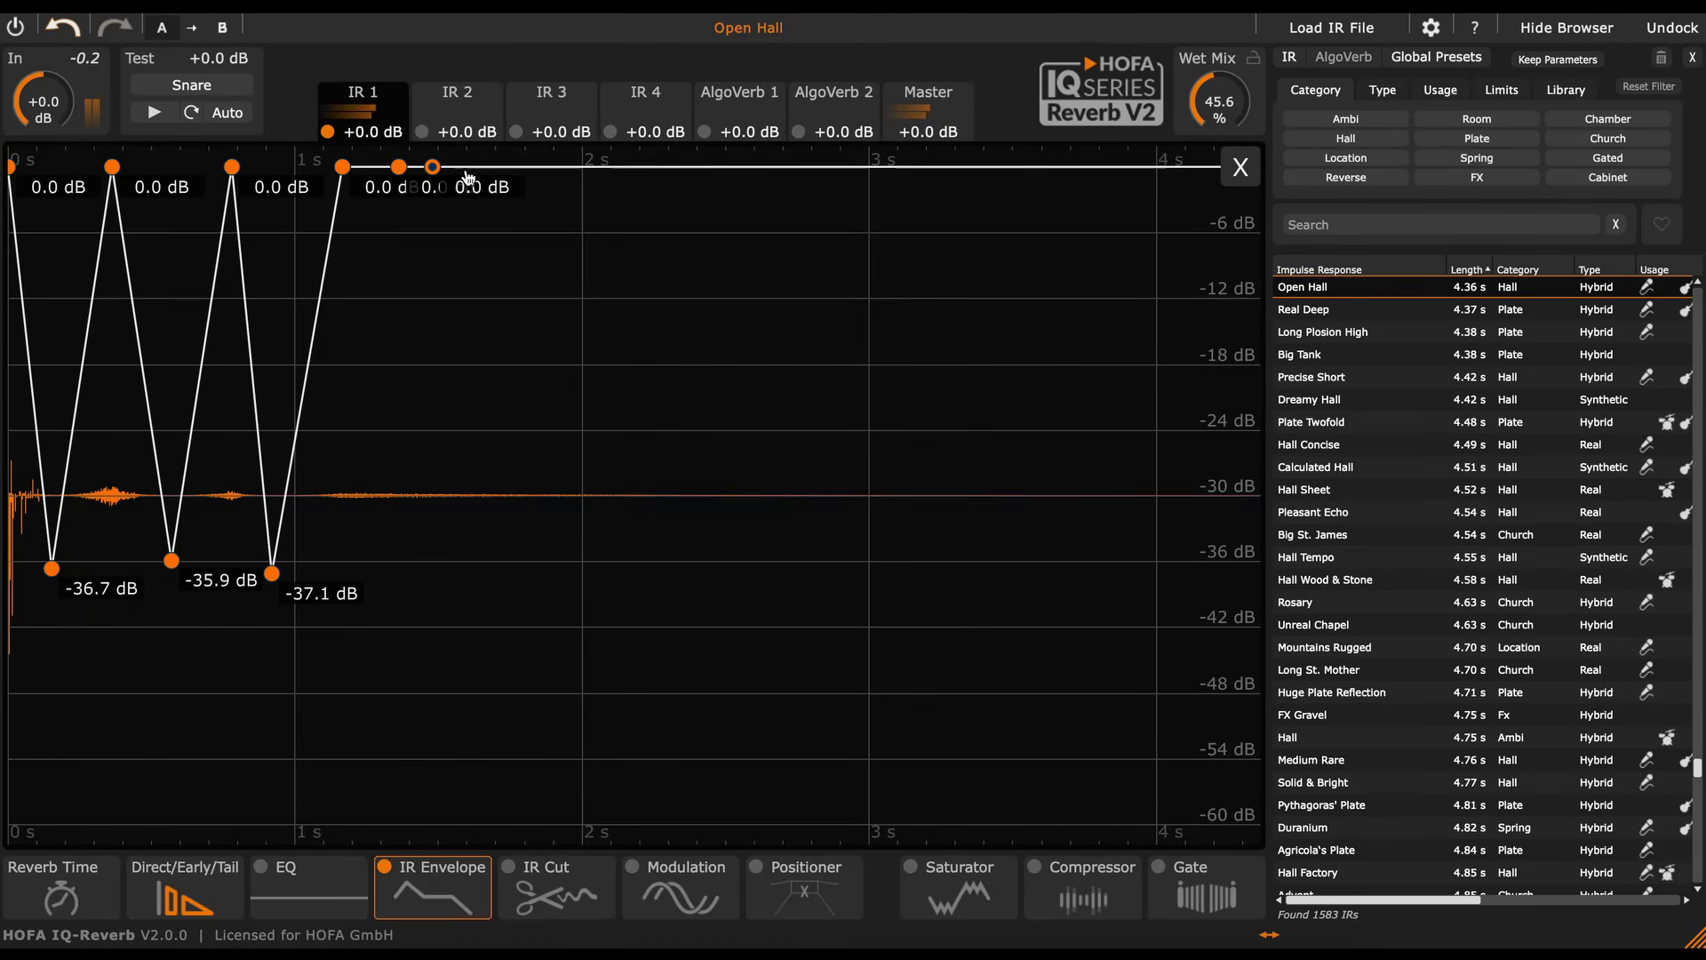
left_click_drag(398, 169, 372, 573)
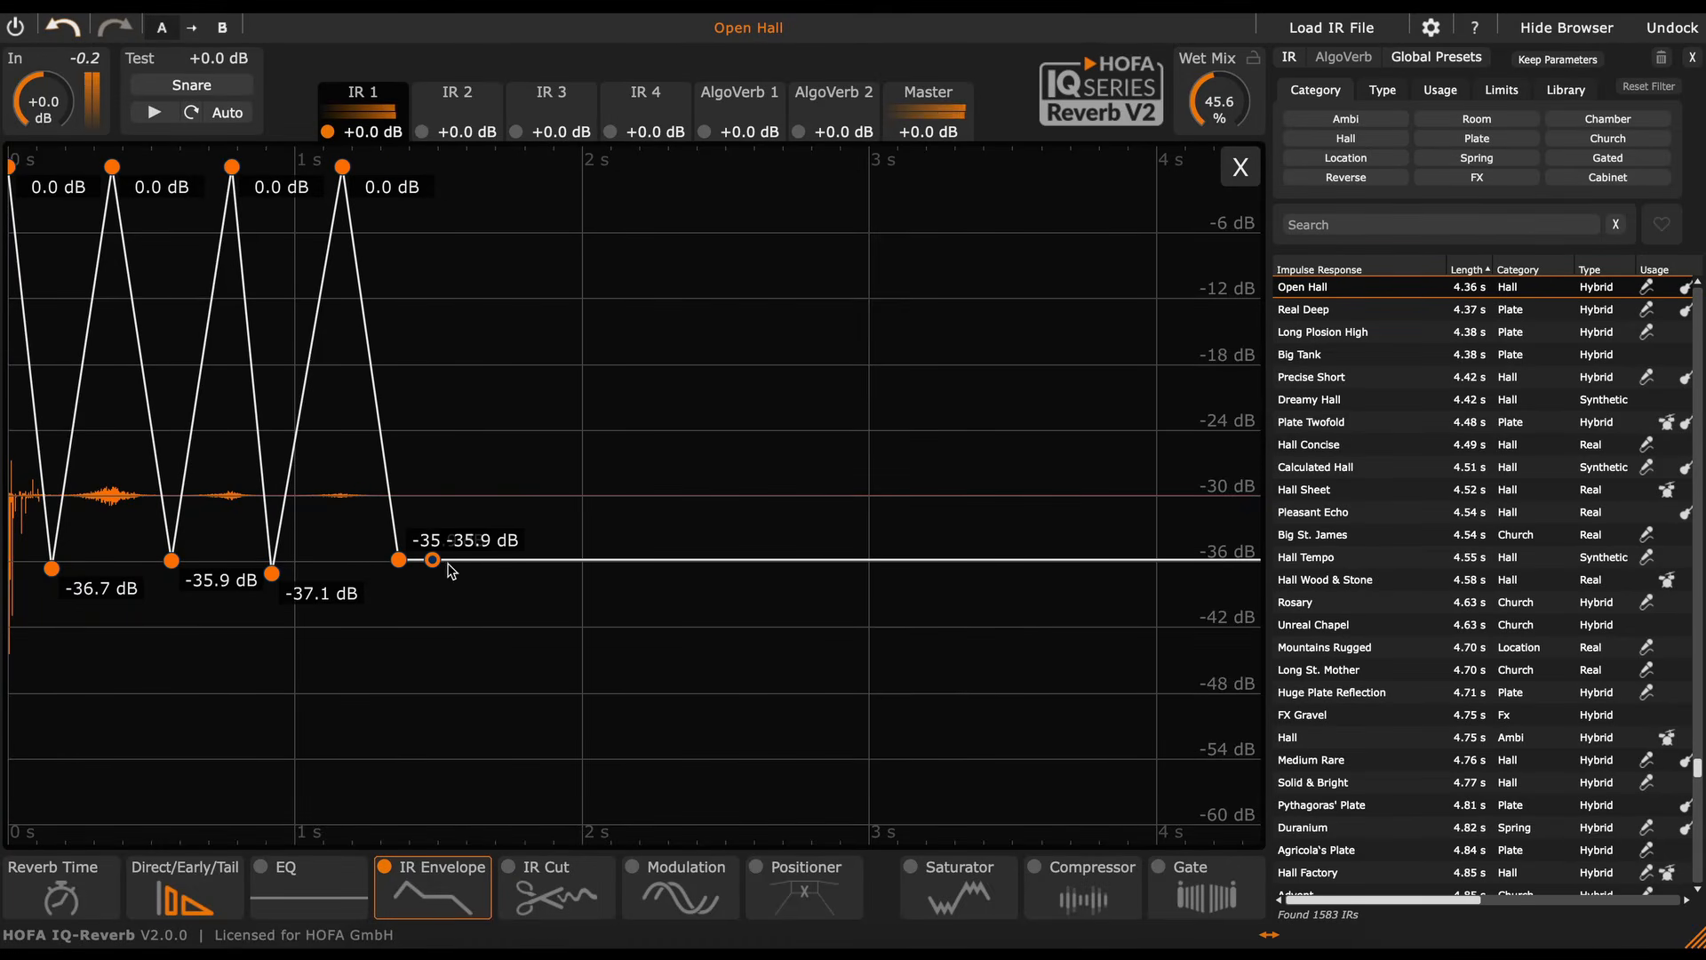
left_click_drag(445, 508, 436, 185)
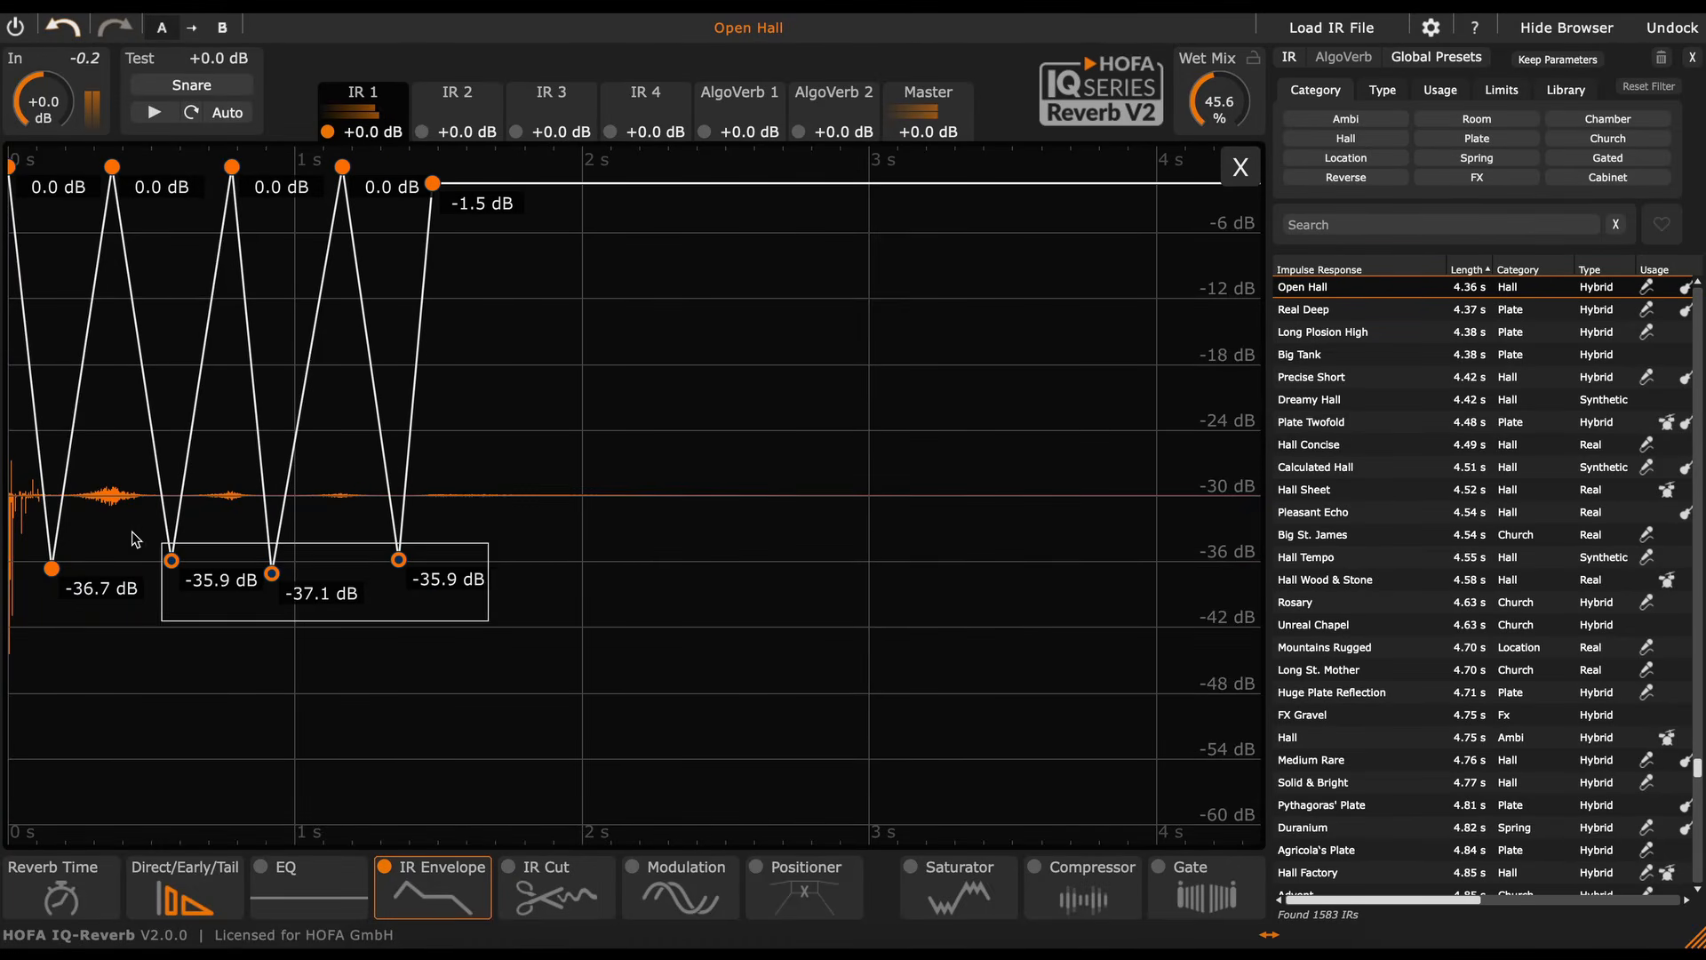
left_click_drag(51, 567, 71, 614)
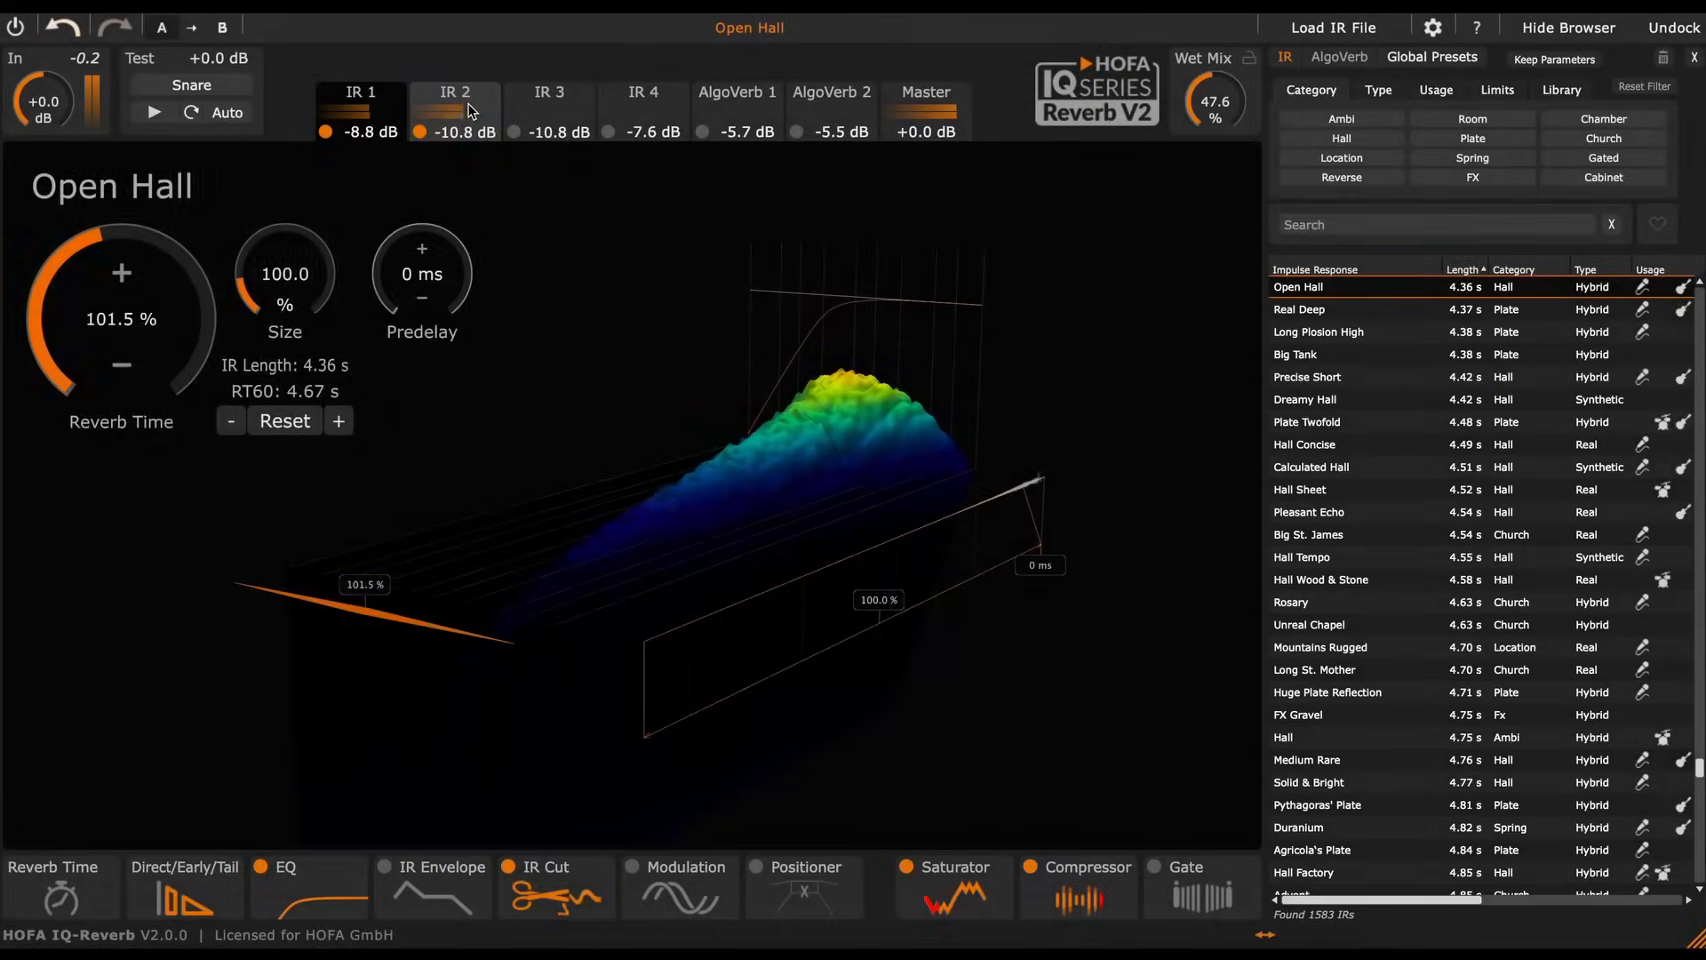
- In the Master mixer, enable IR 3 at -3.8 dB and lower IR 2 to -37.2 dB
left_click(469, 108)
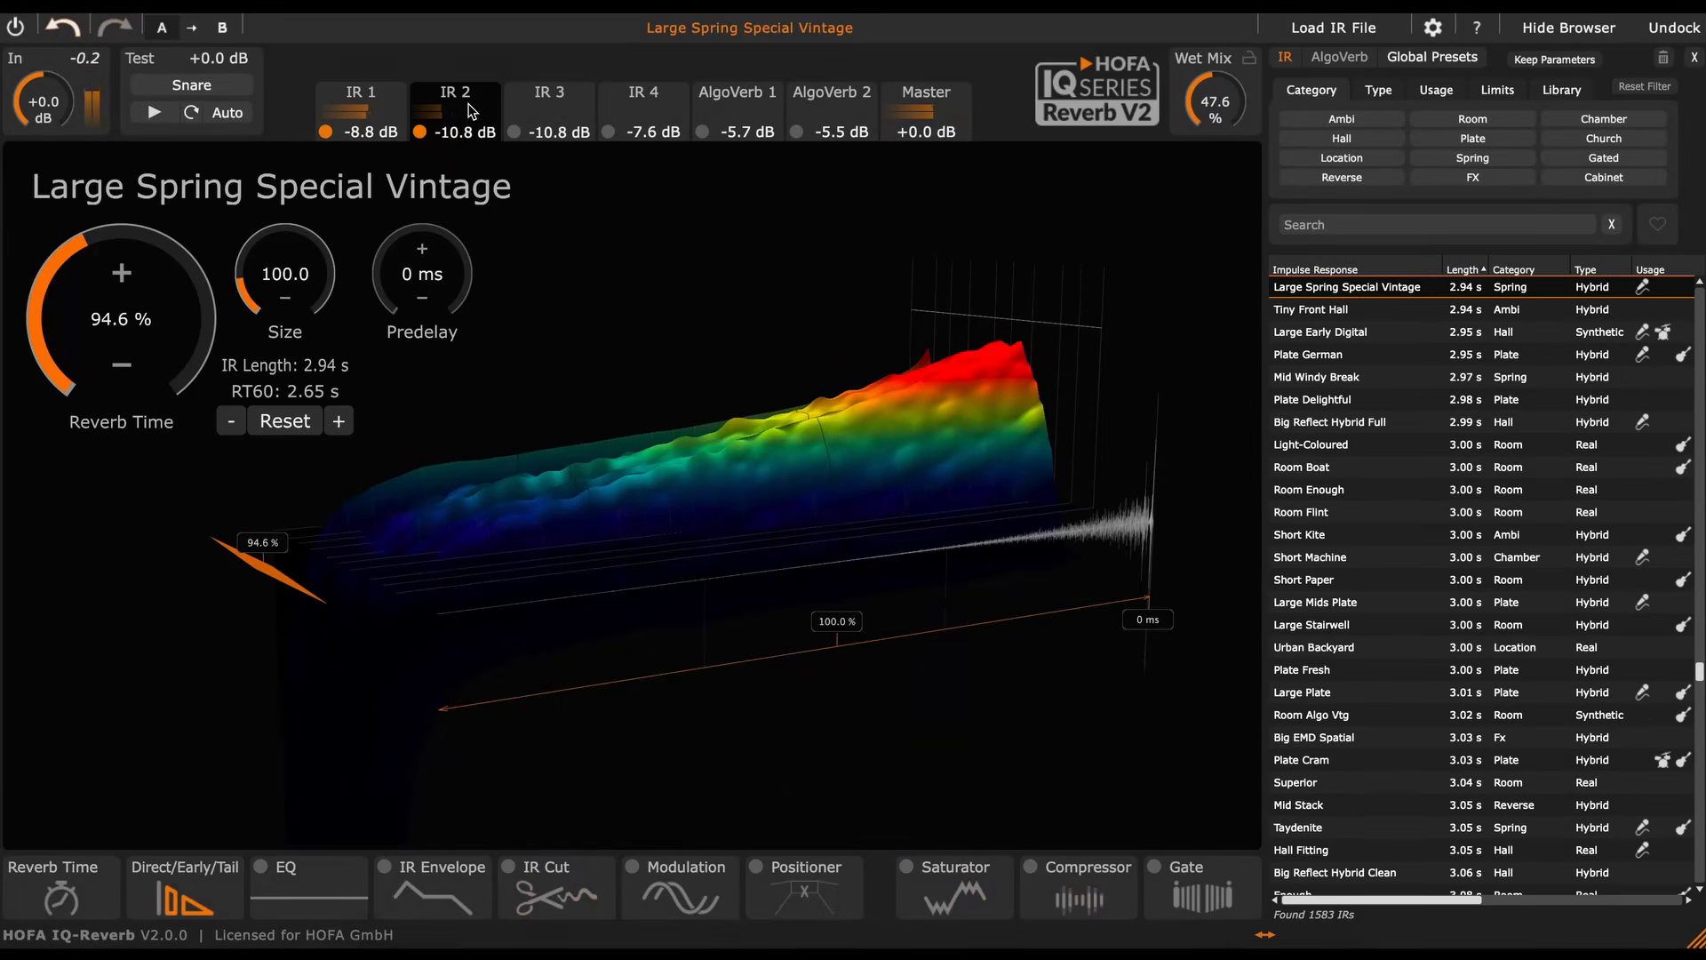
left_click(924, 96)
left_click_drag(451, 498, 438, 560)
left_click(587, 334)
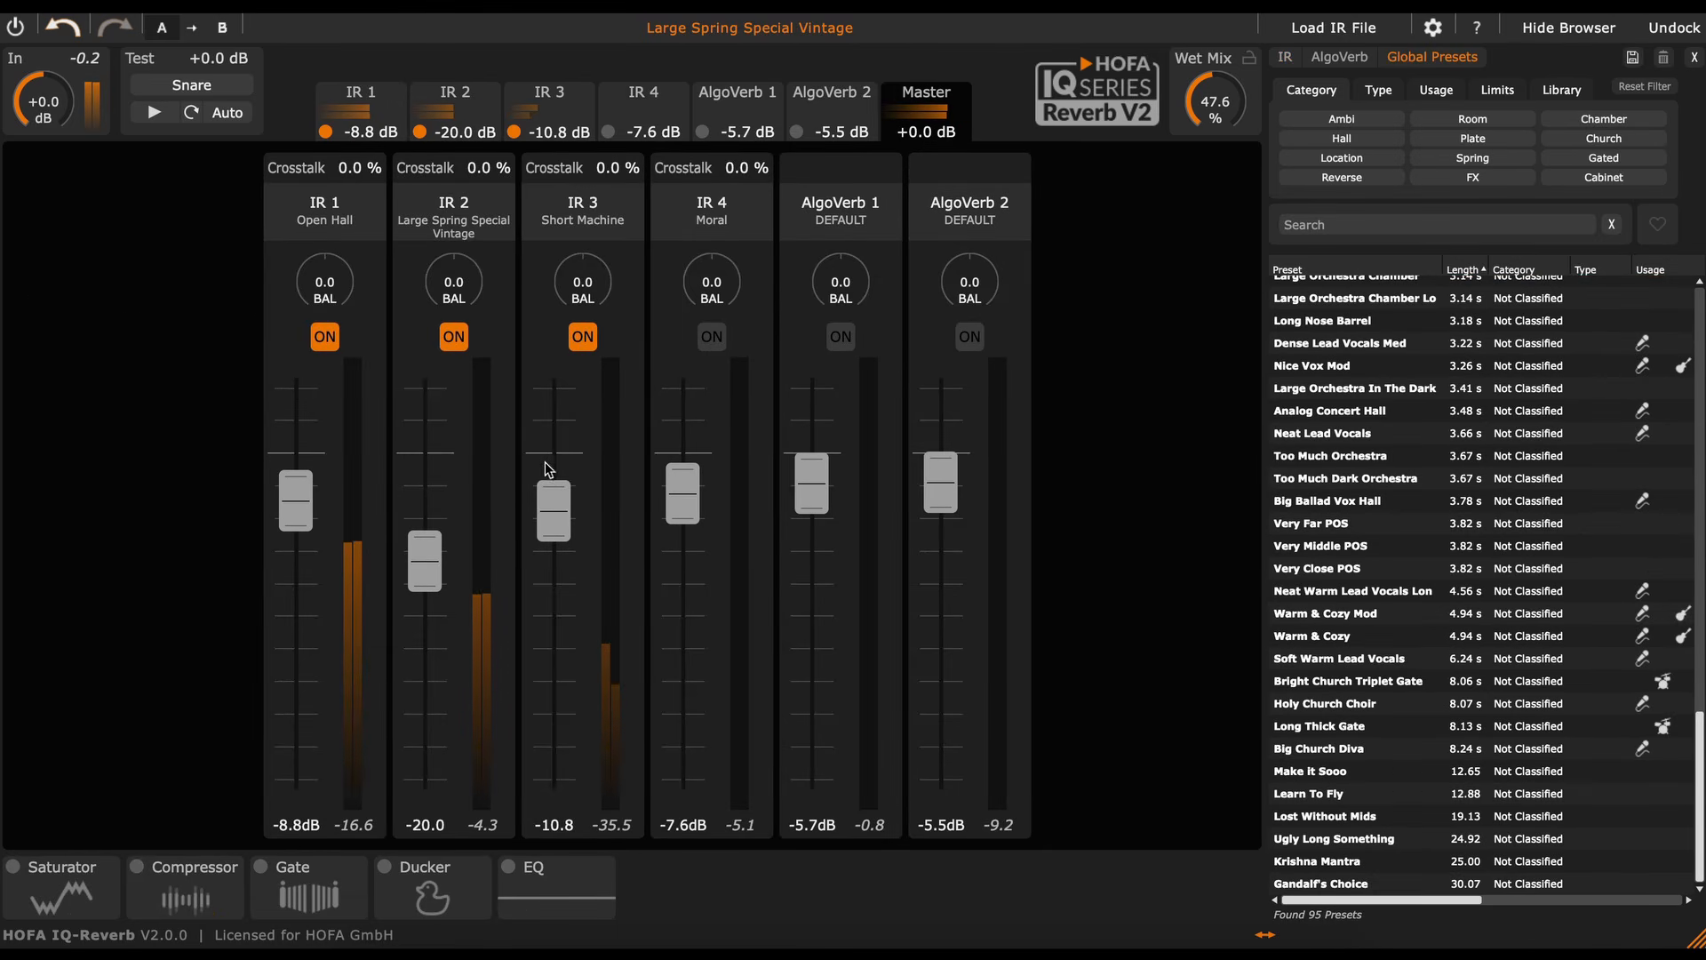
left_click_drag(548, 498, 555, 482)
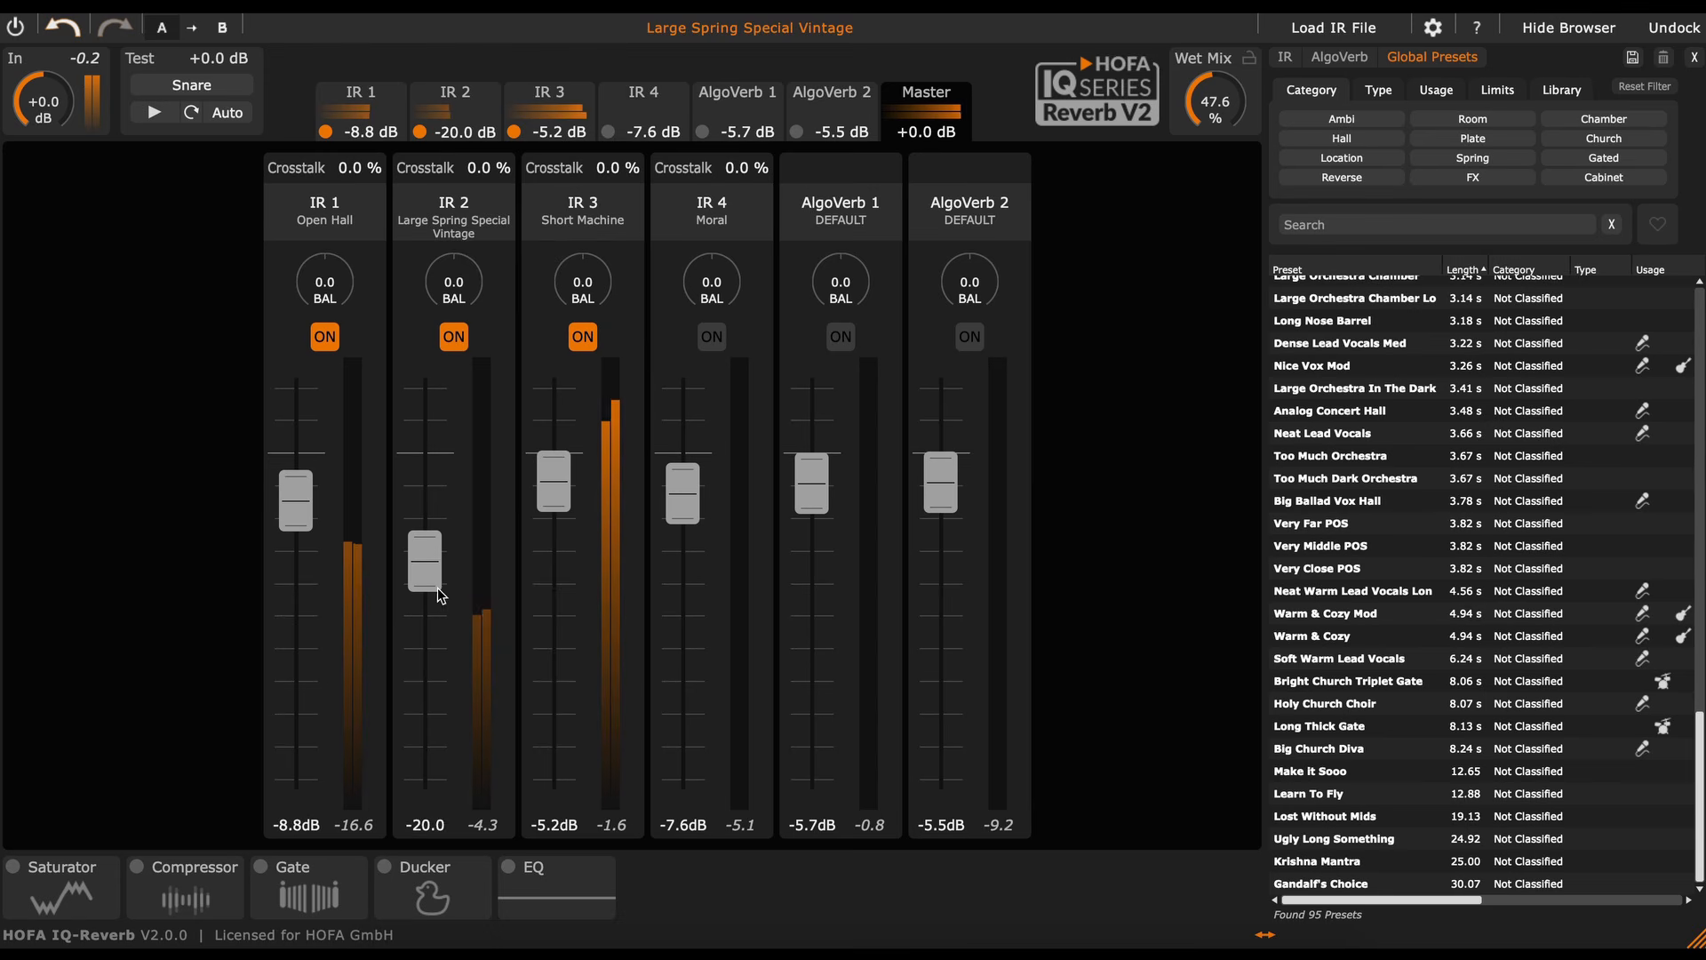
left_click_drag(438, 590, 438, 685)
mouse_move(554, 484)
left_mouse_down()
mouse_move(552, 442)
mouse_move(556, 480)
left_mouse_up()
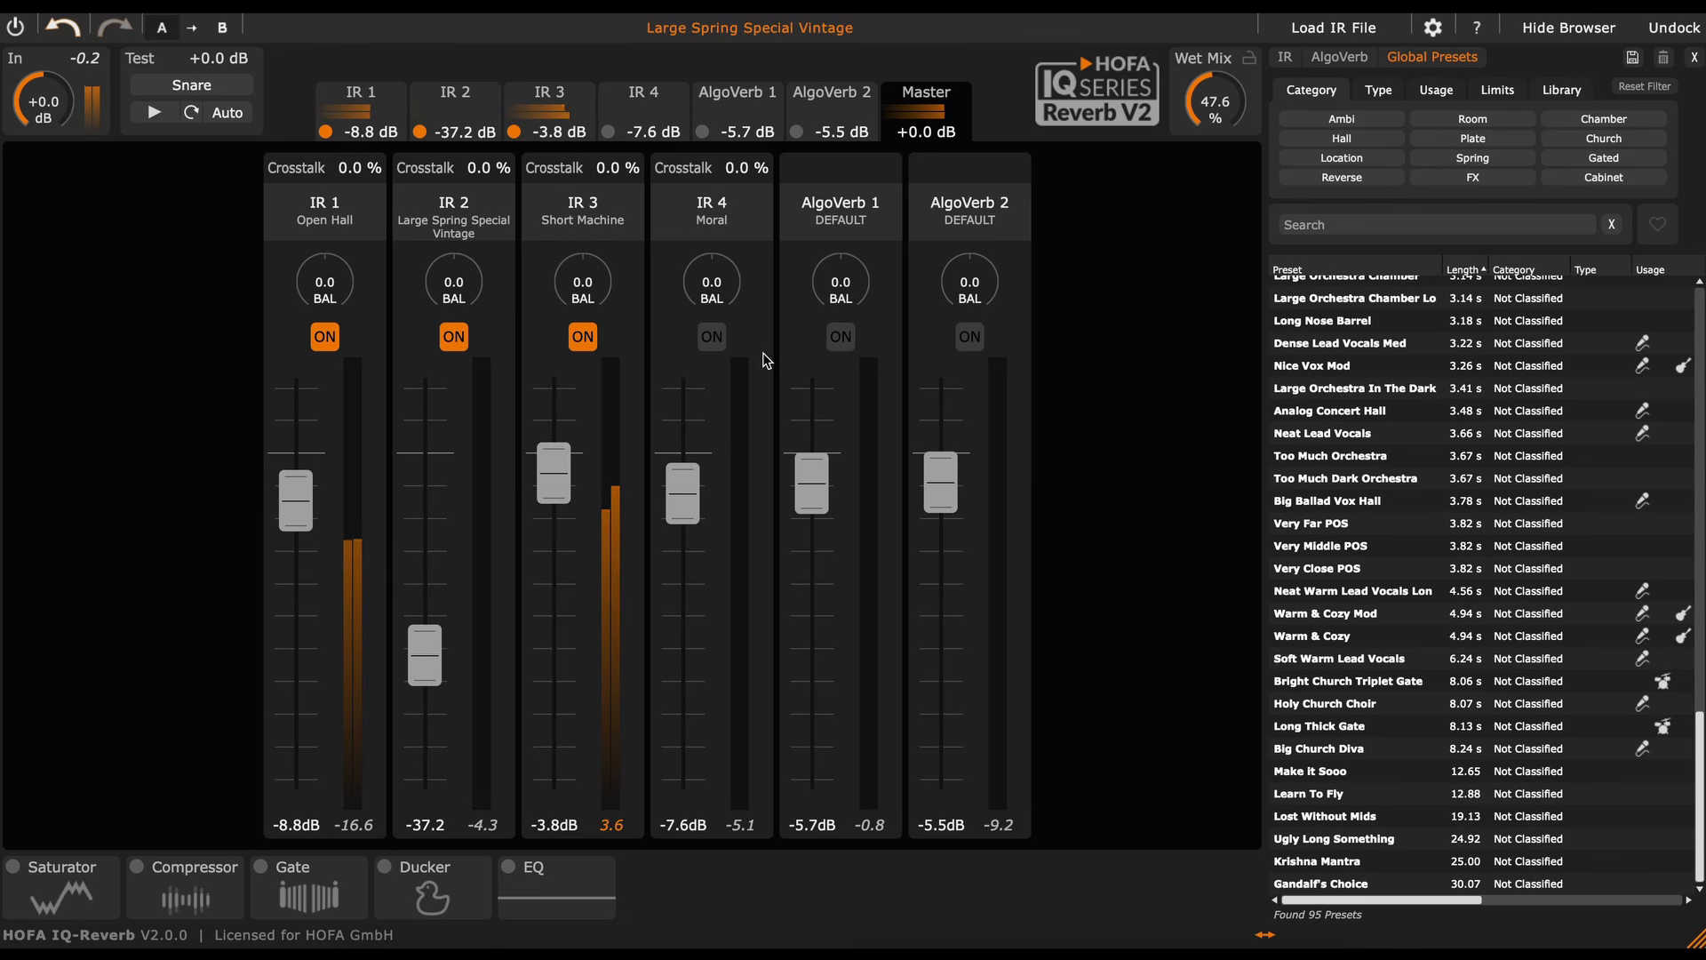
- Enable IR 4 at -2.9 dB in the mixer and lower IR 1 to -19.1 dB
left_click(712, 337)
left_click_drag(683, 494, 683, 480)
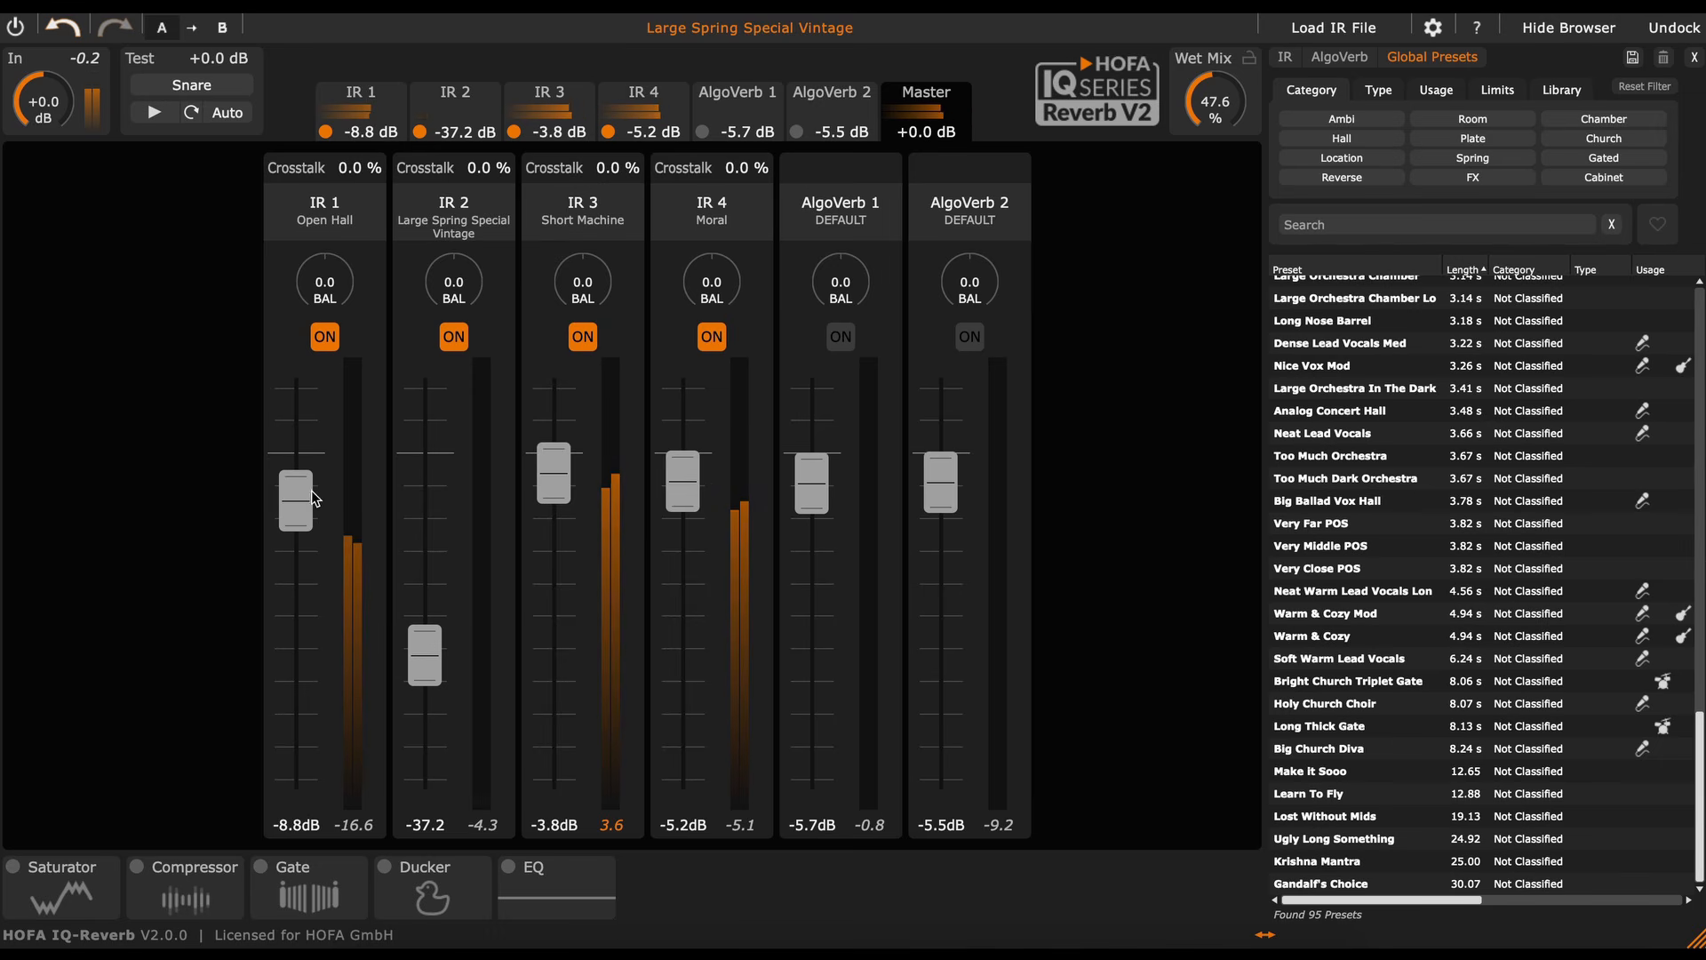
left_click_drag(311, 528, 310, 584)
left_click_drag(684, 485, 685, 472)
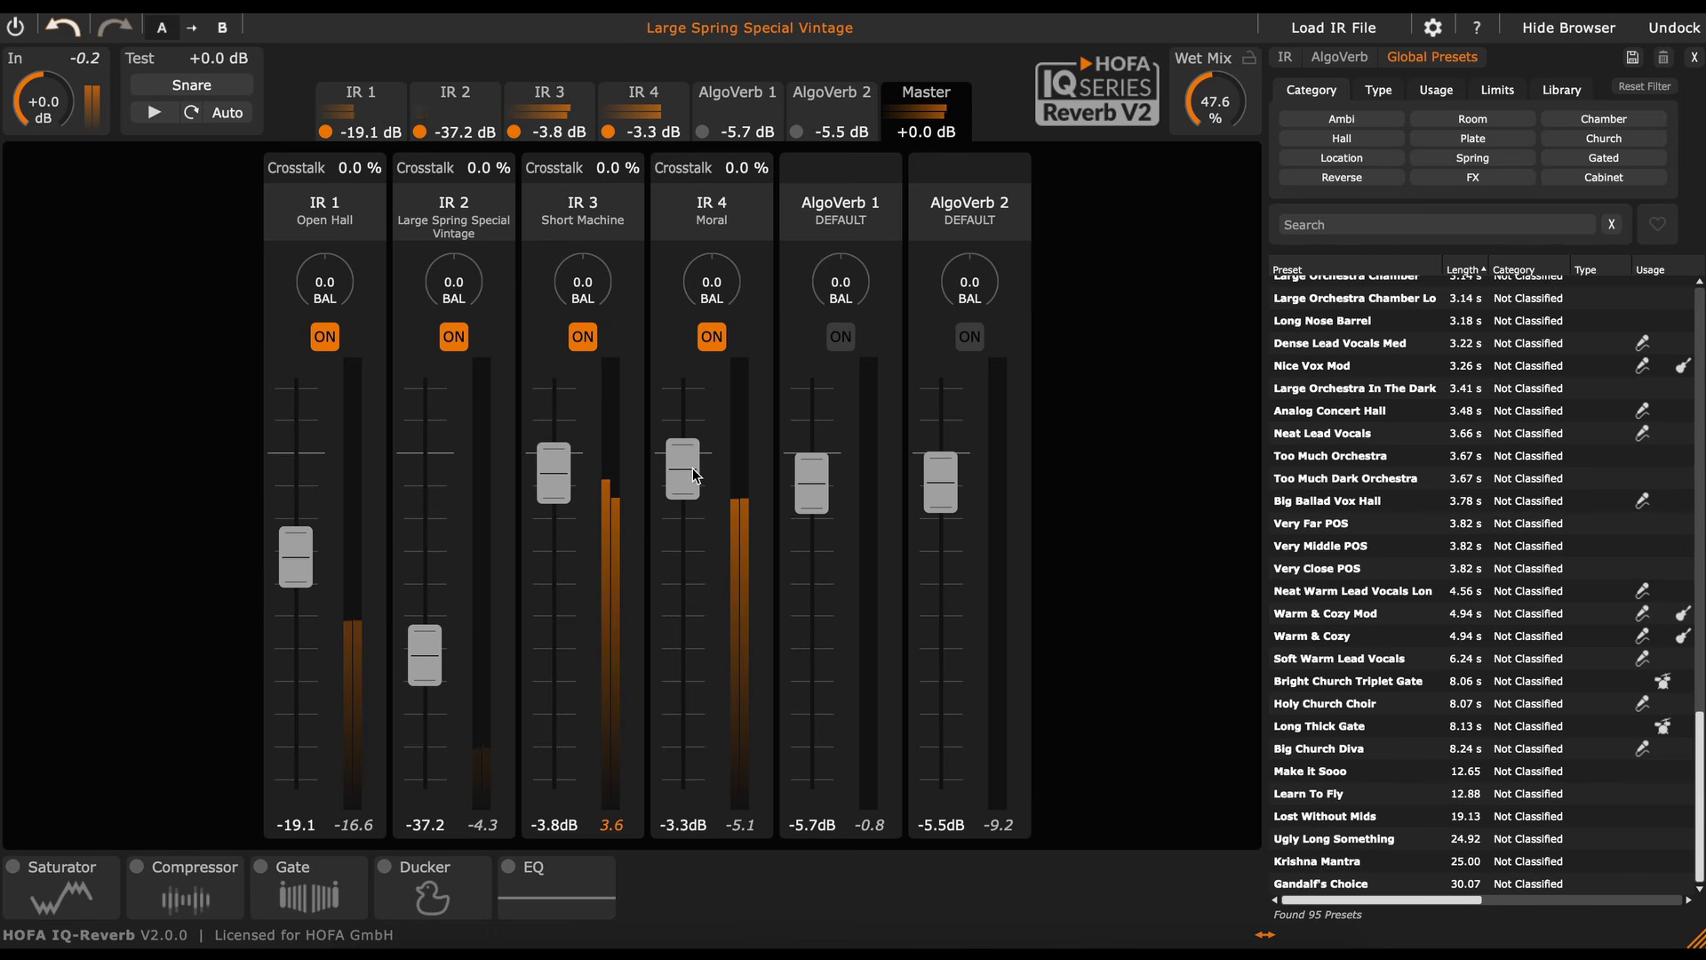
- Lower IR 3 to -5.3 dB, then enable AlgoVerb 1 and reduce its level slightly
left_click_drag(553, 481, 553, 490)
left_click(841, 337)
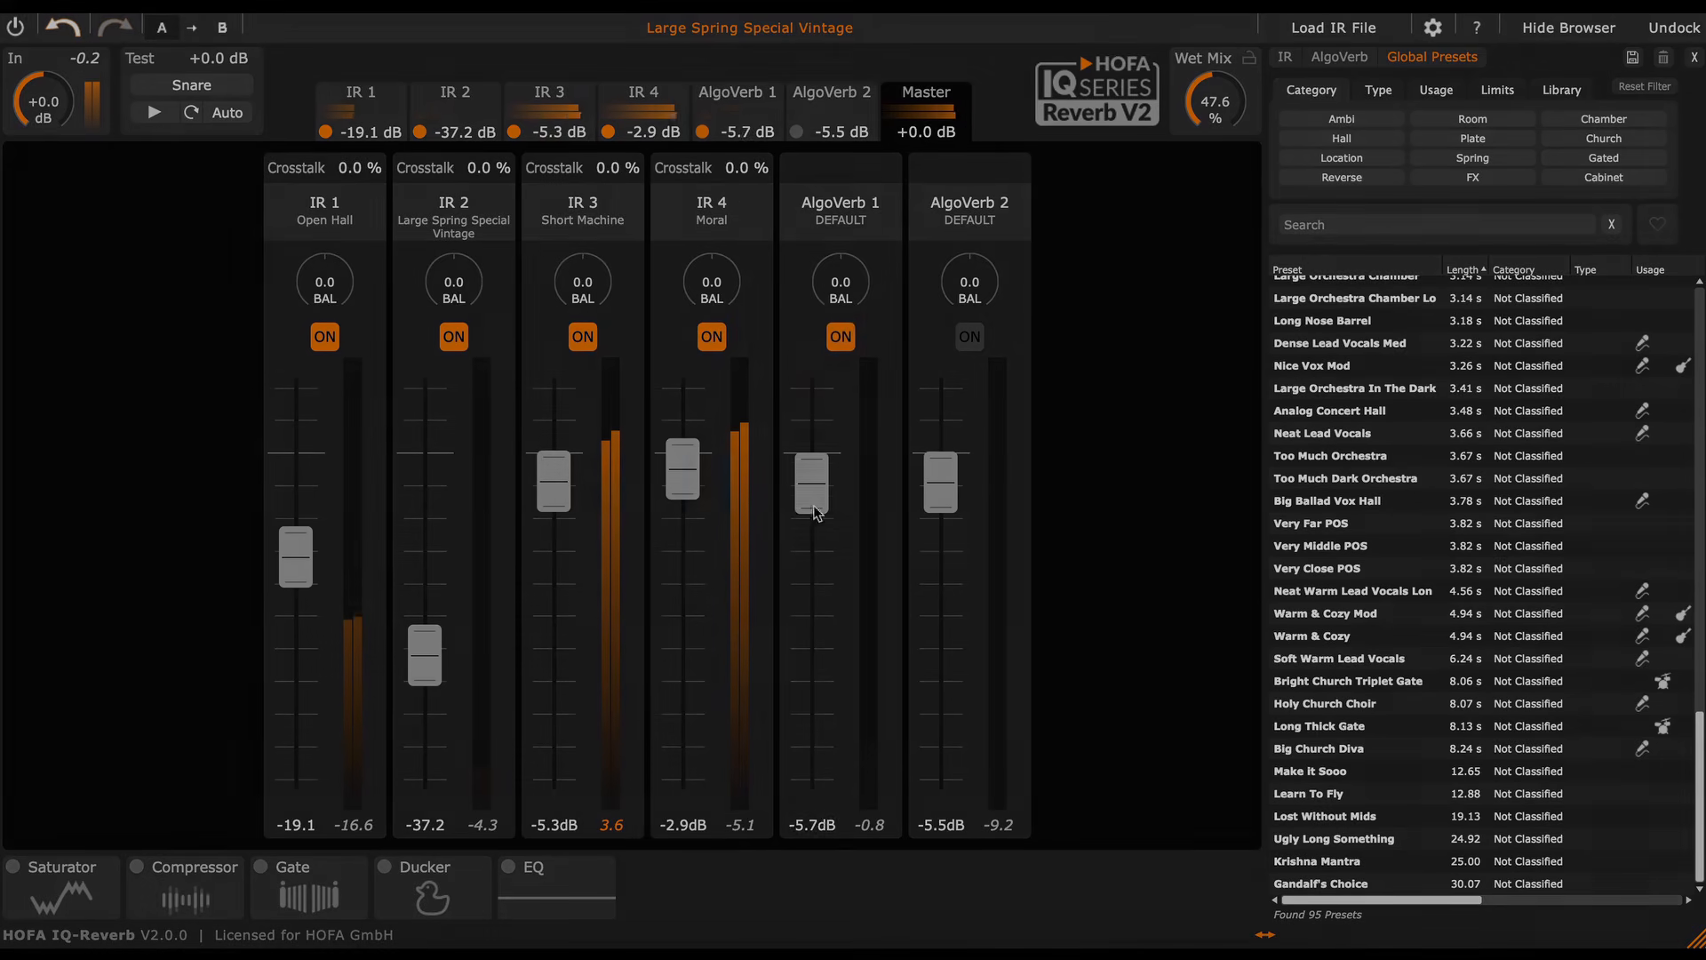
left_click_drag(812, 485, 813, 507)
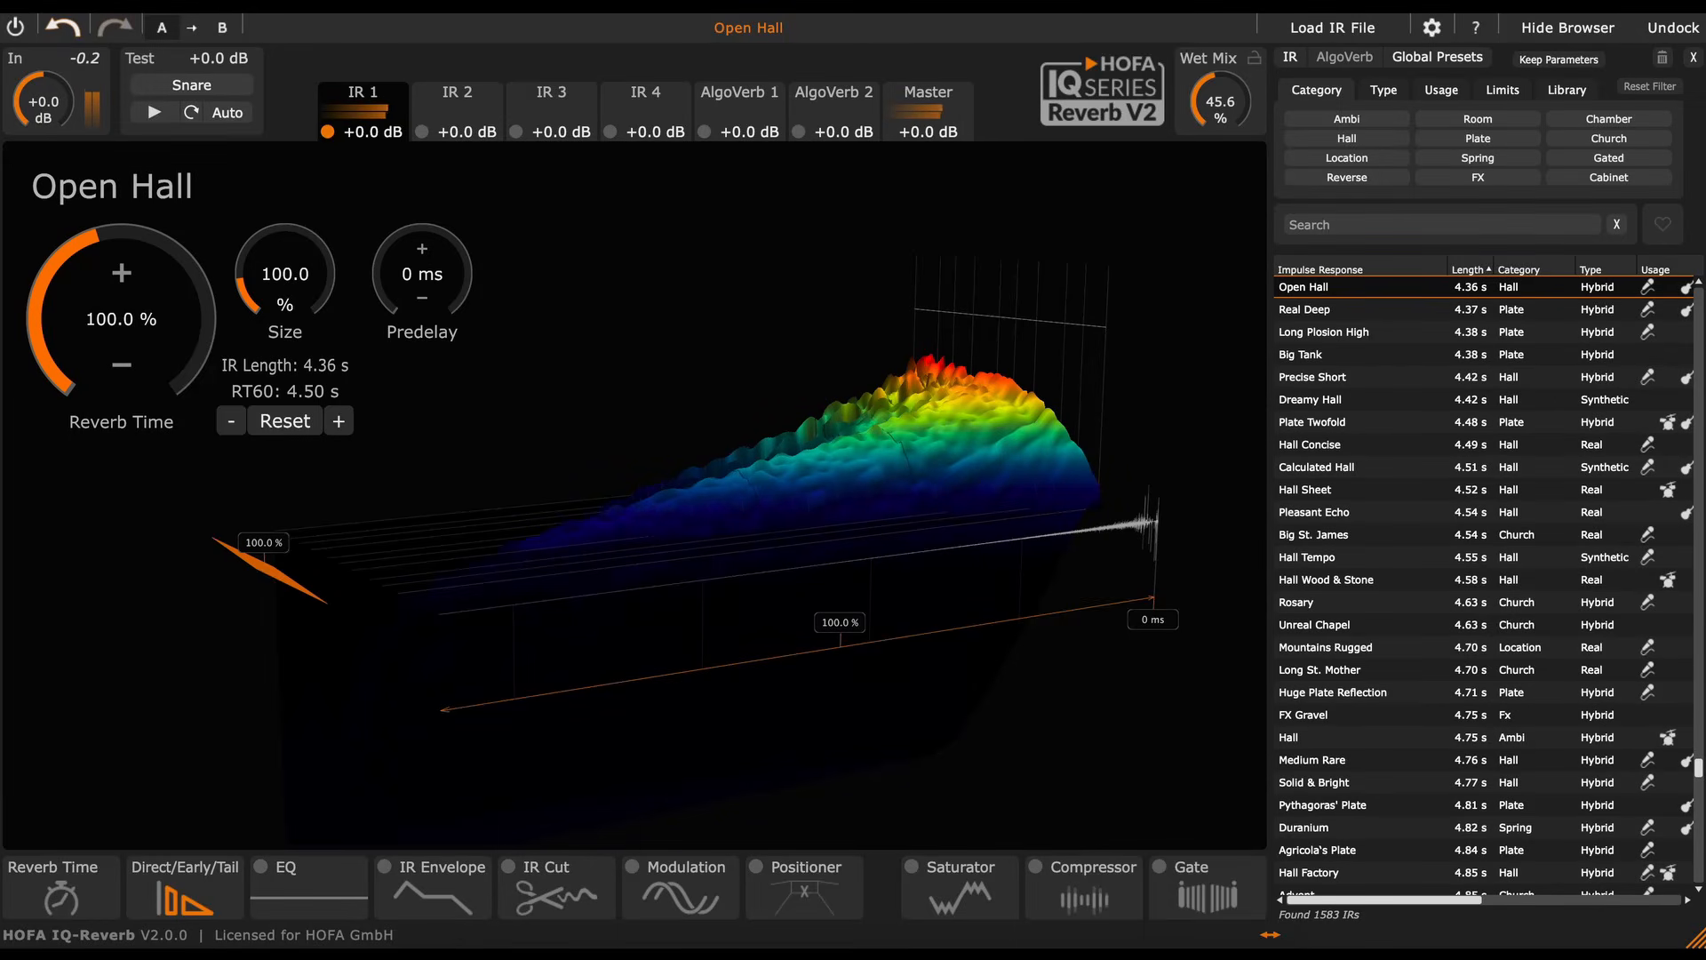
- Activate the Saturator for IR 1, try its Böse mode, and set the drive to 8.8 dB with Böse off
left_click(955, 887)
left_click_drag(404, 391, 402, 258)
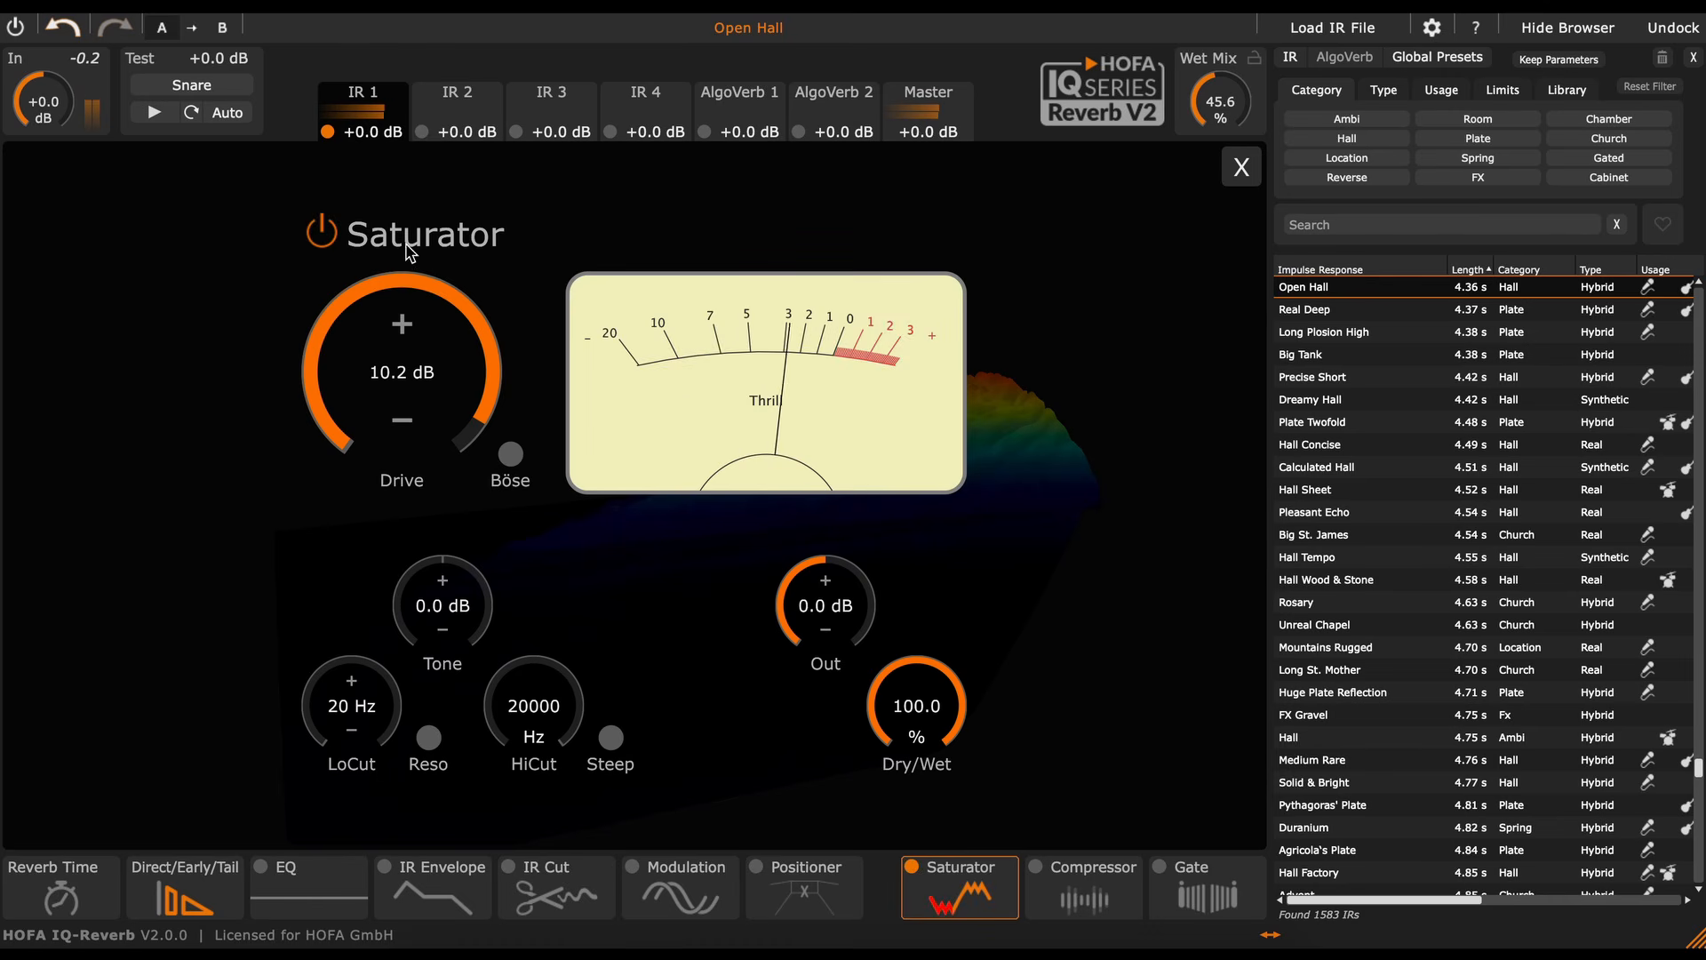
left_click(509, 455)
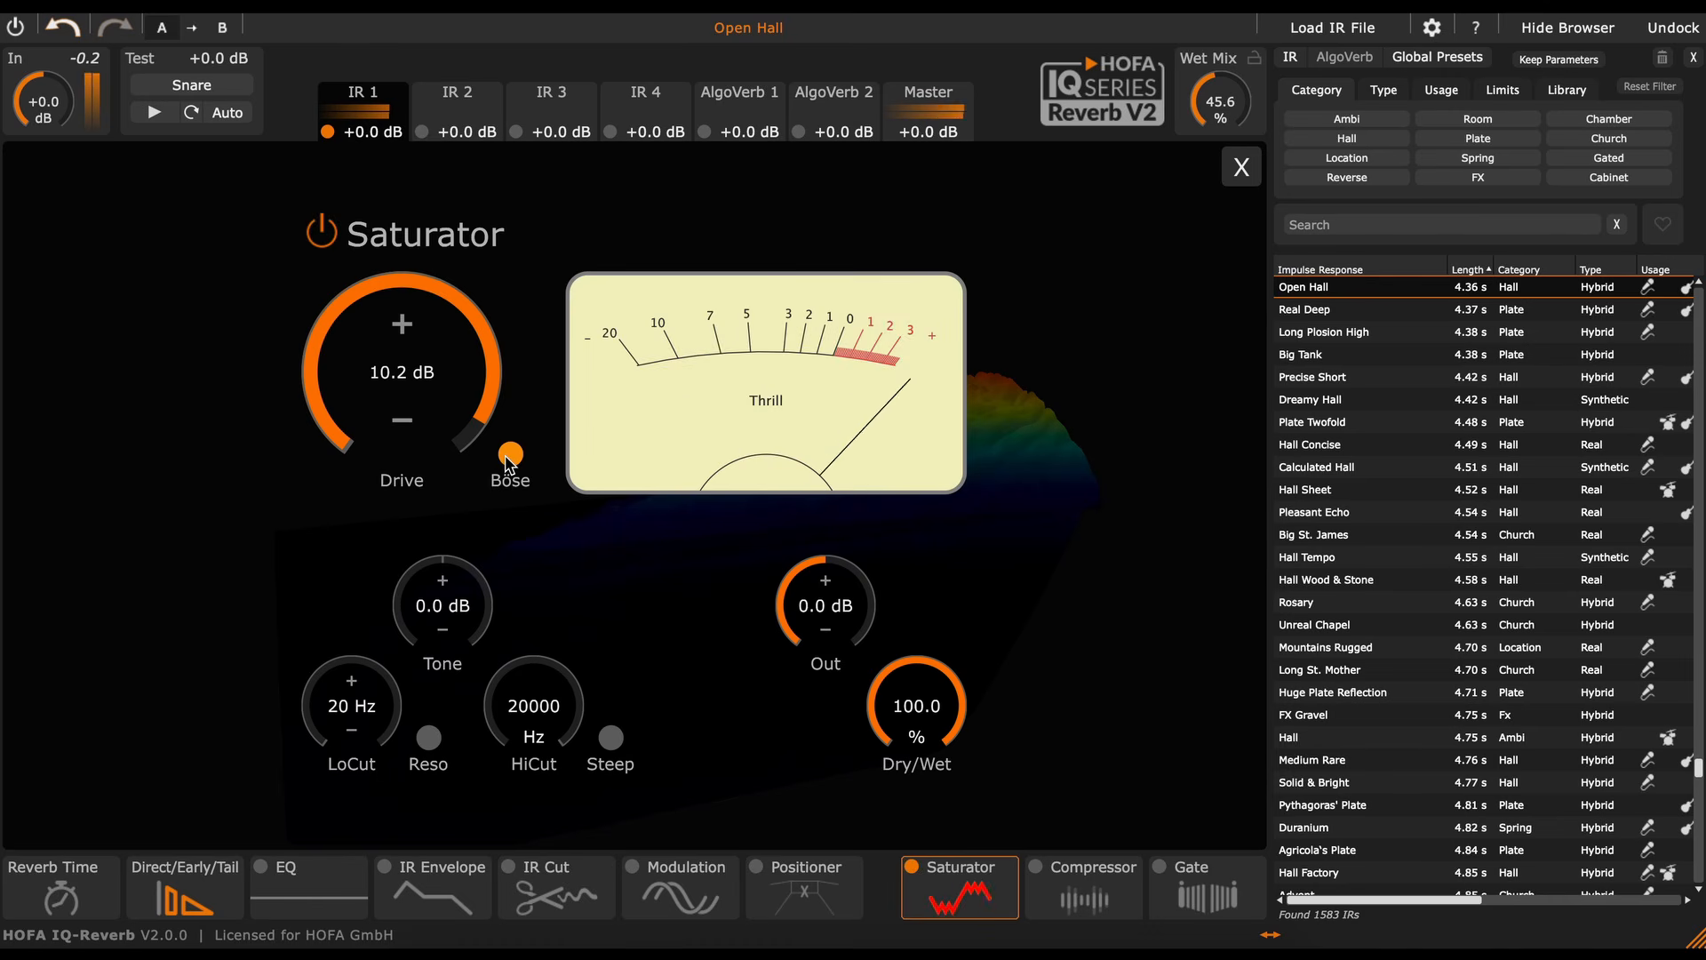
left_click(510, 455)
left_click_drag(411, 378, 413, 398)
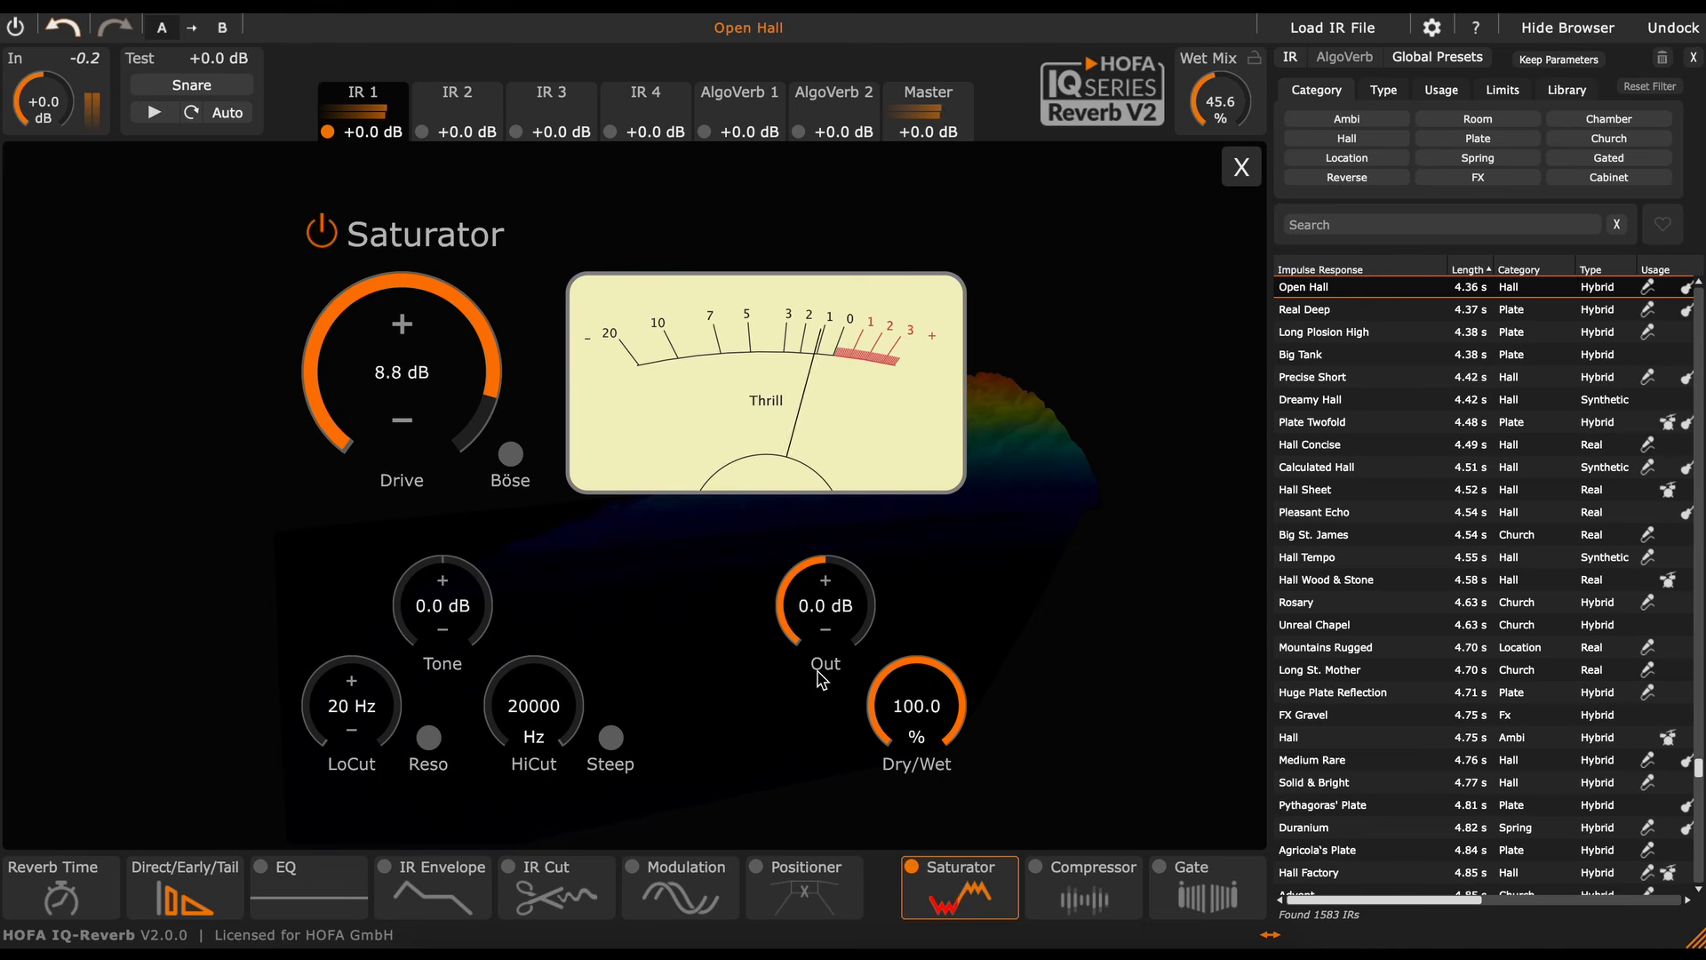
- Switch off the Saturator and activate the Compressor for IR 1, setting its threshold to -38.4 dB and raising its output level
left_click(927, 876)
left_click(1082, 892)
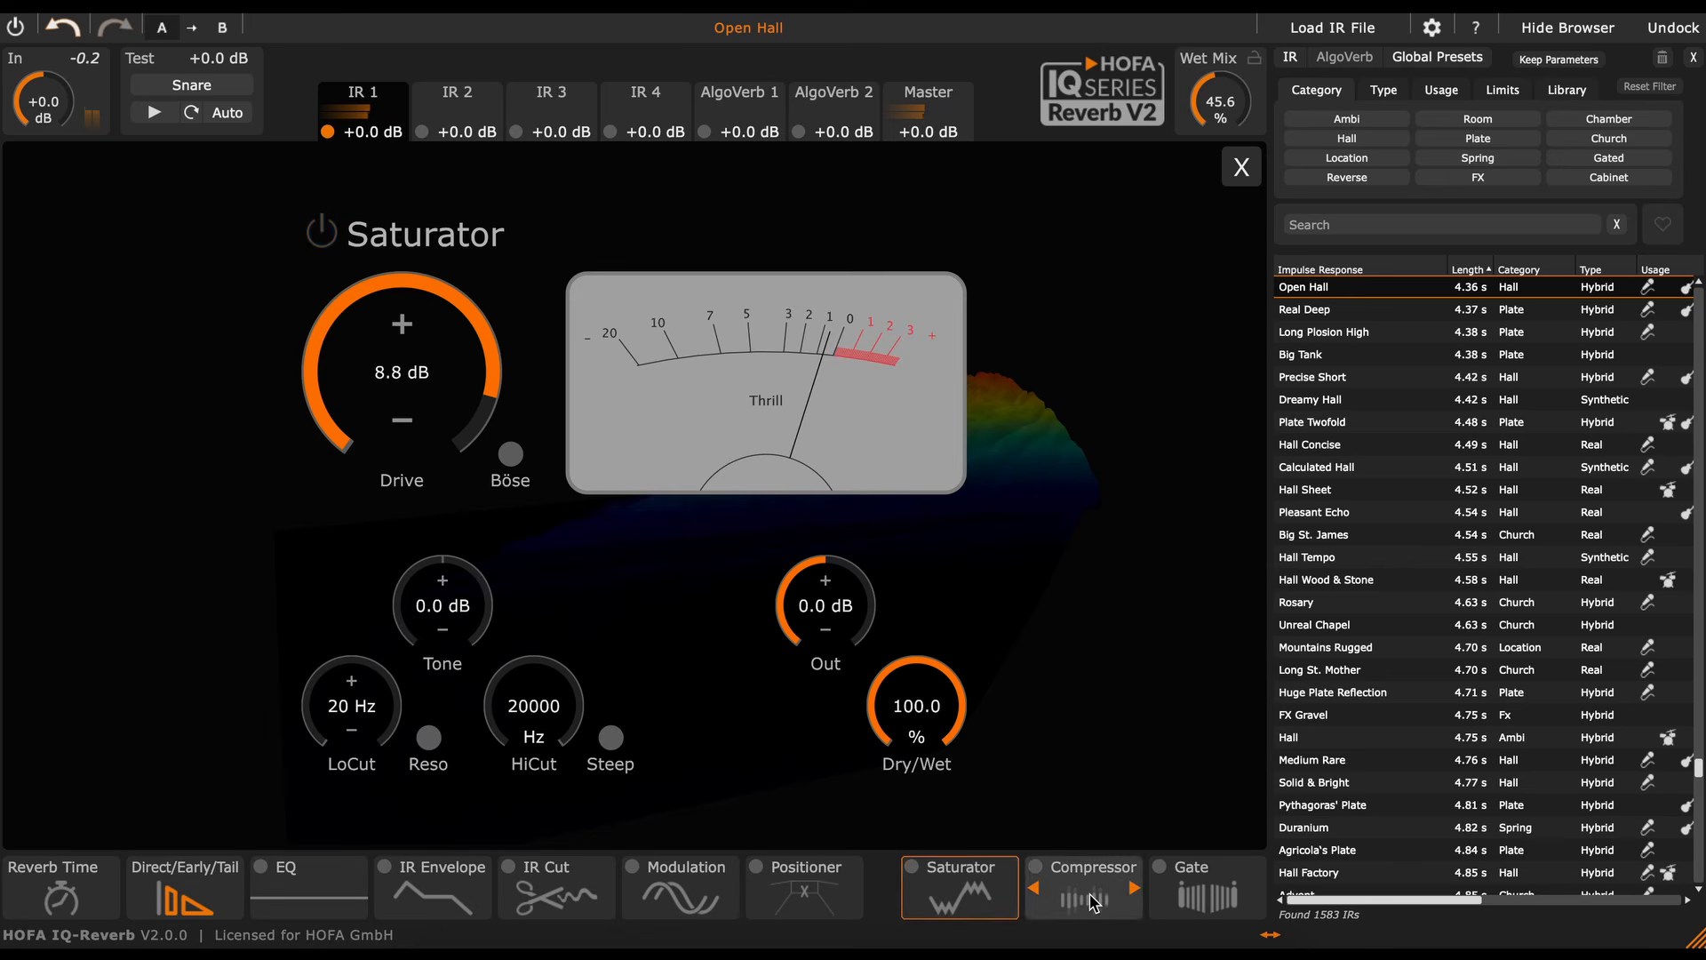
left_click(430, 359)
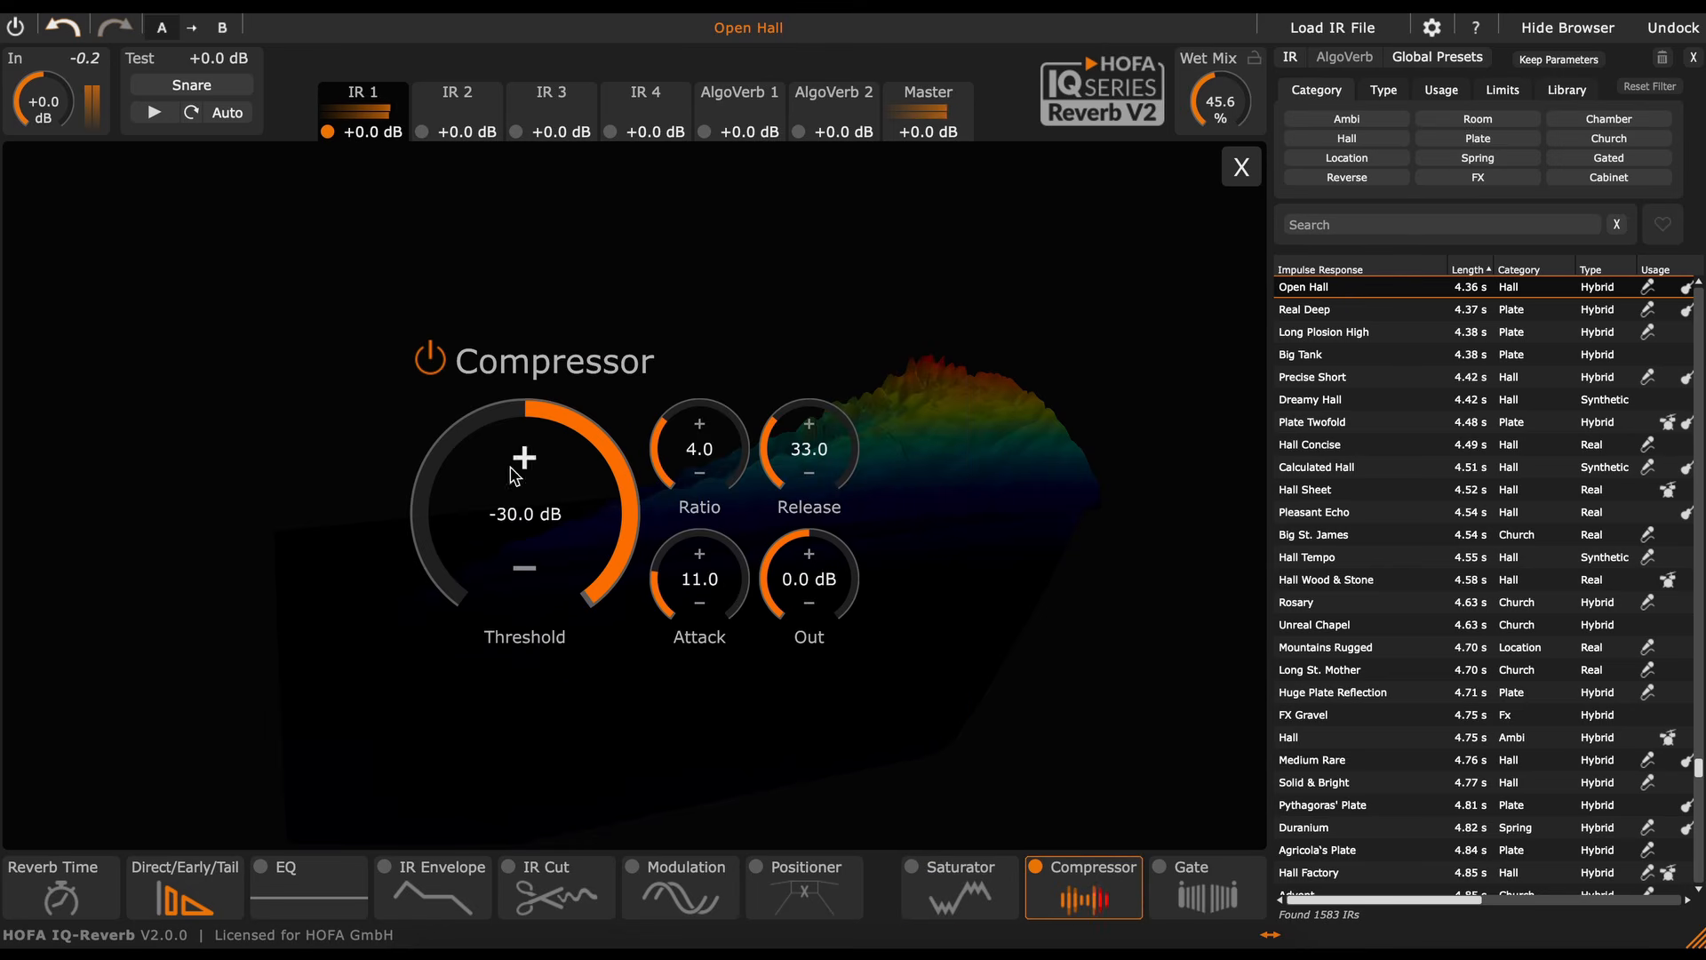
left_click_drag(545, 534, 545, 563)
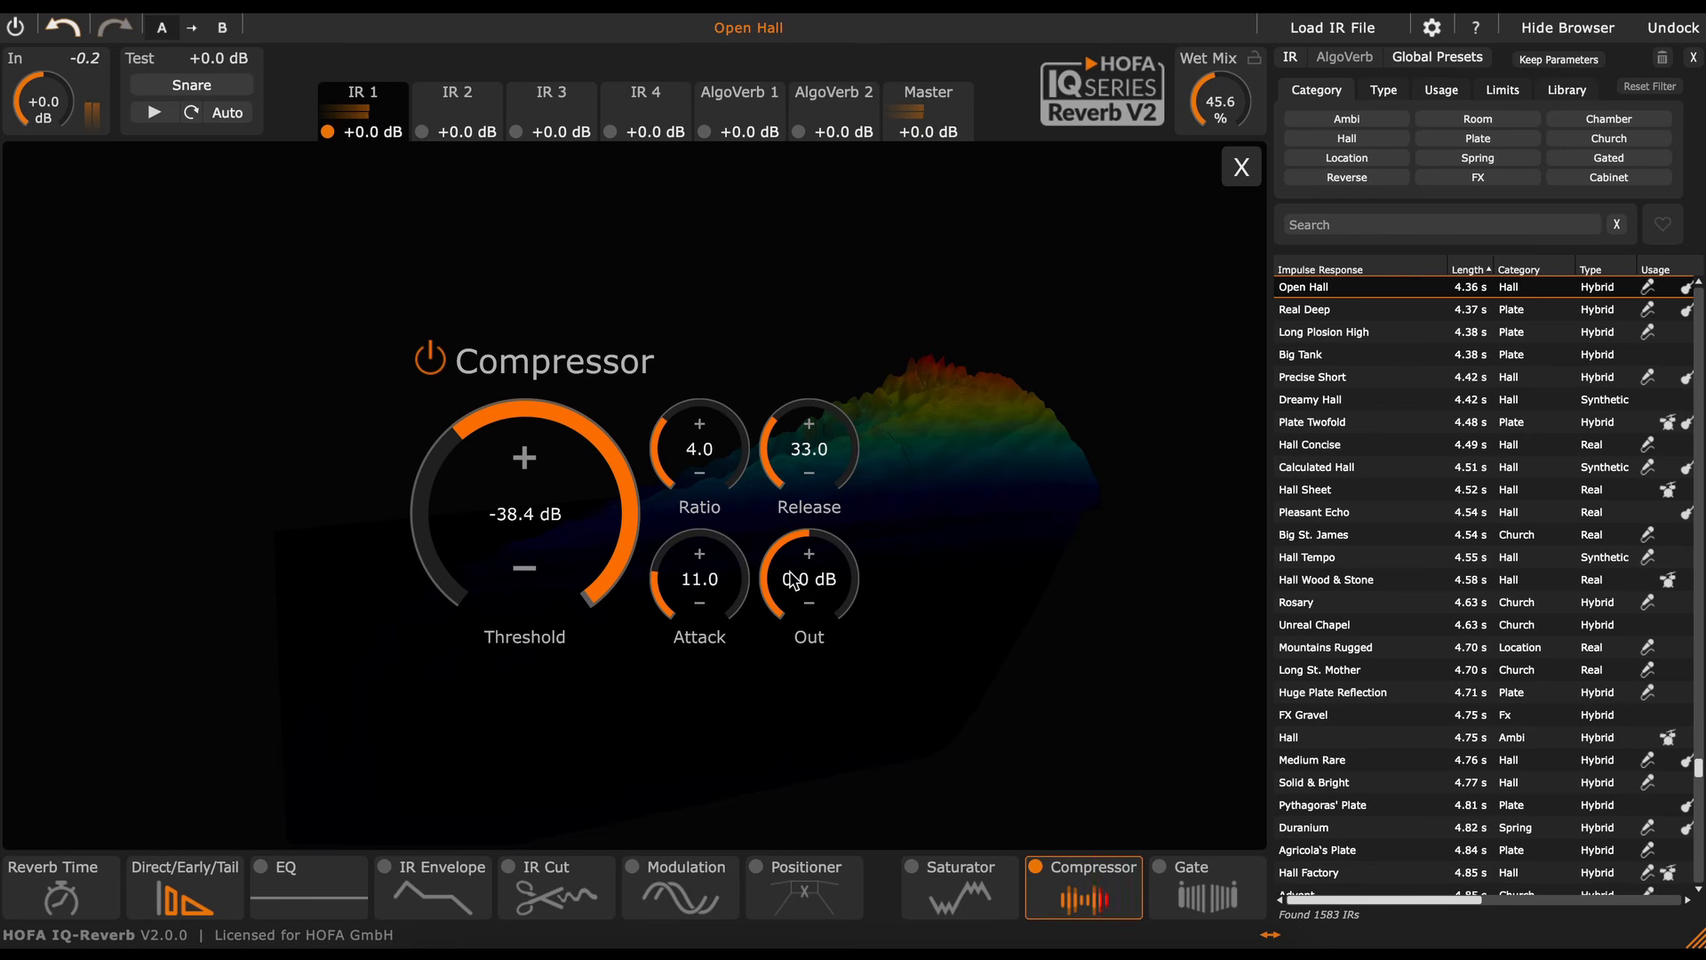
left_click_drag(794, 579, 788, 517)
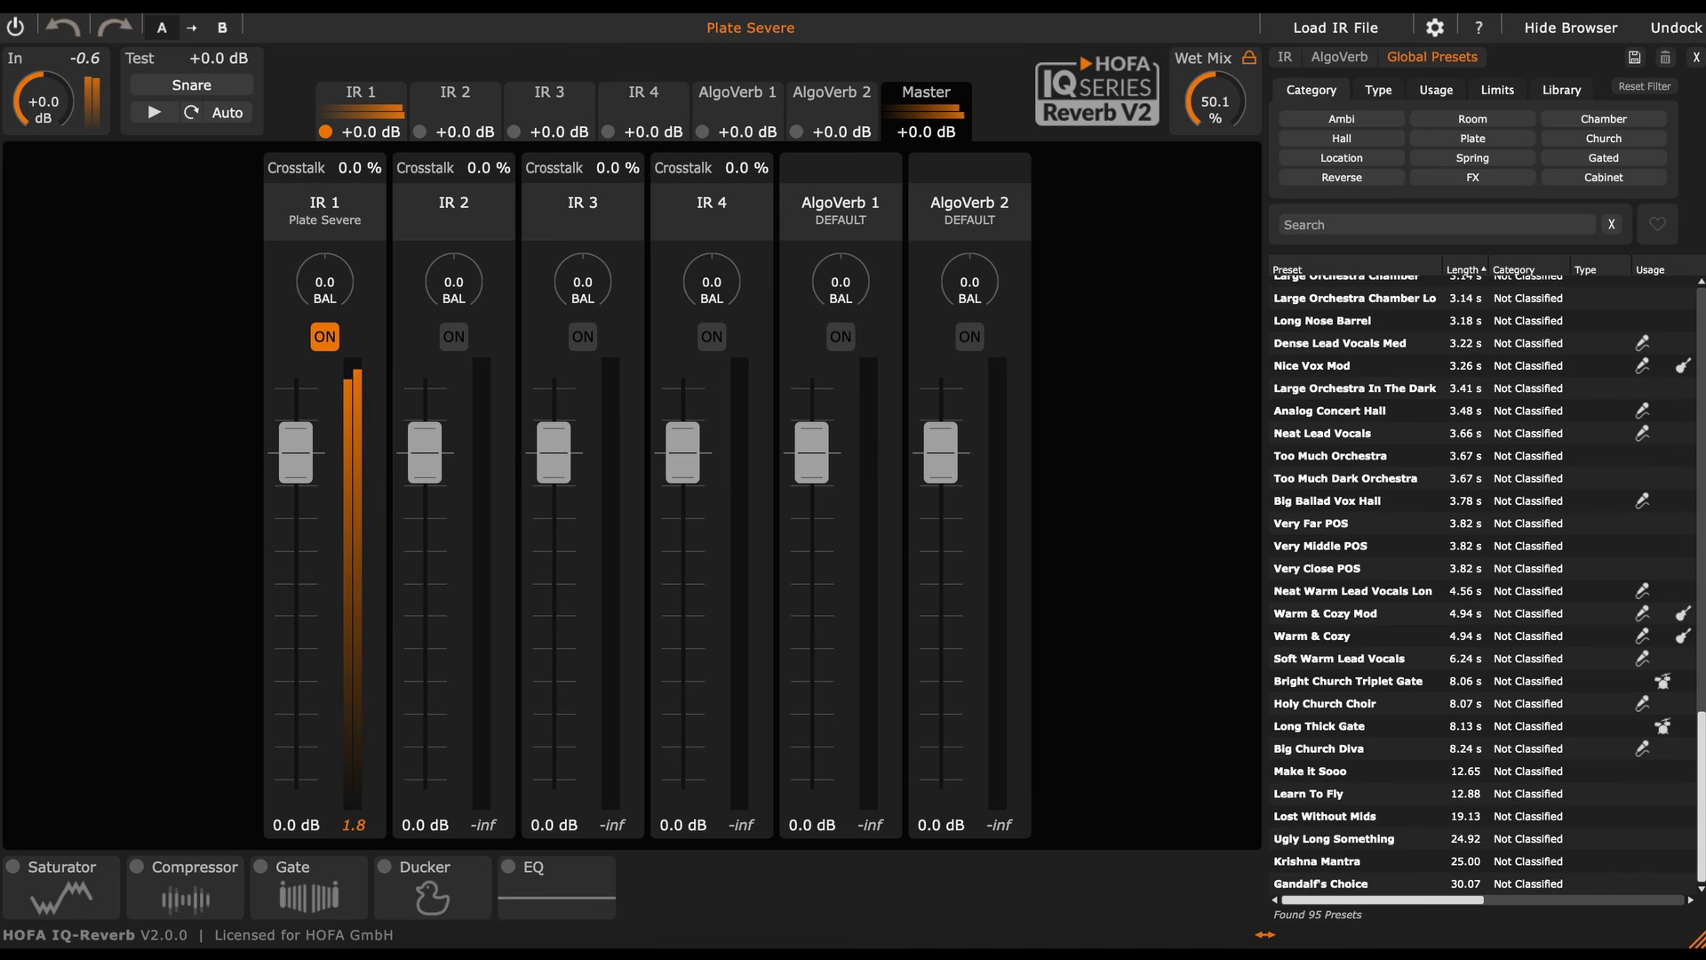
- Enable the Master Ducker with a dry threshold of -31.5 dB, compare it bypassed and active, and lower its wet attenuation level
left_click(422, 900)
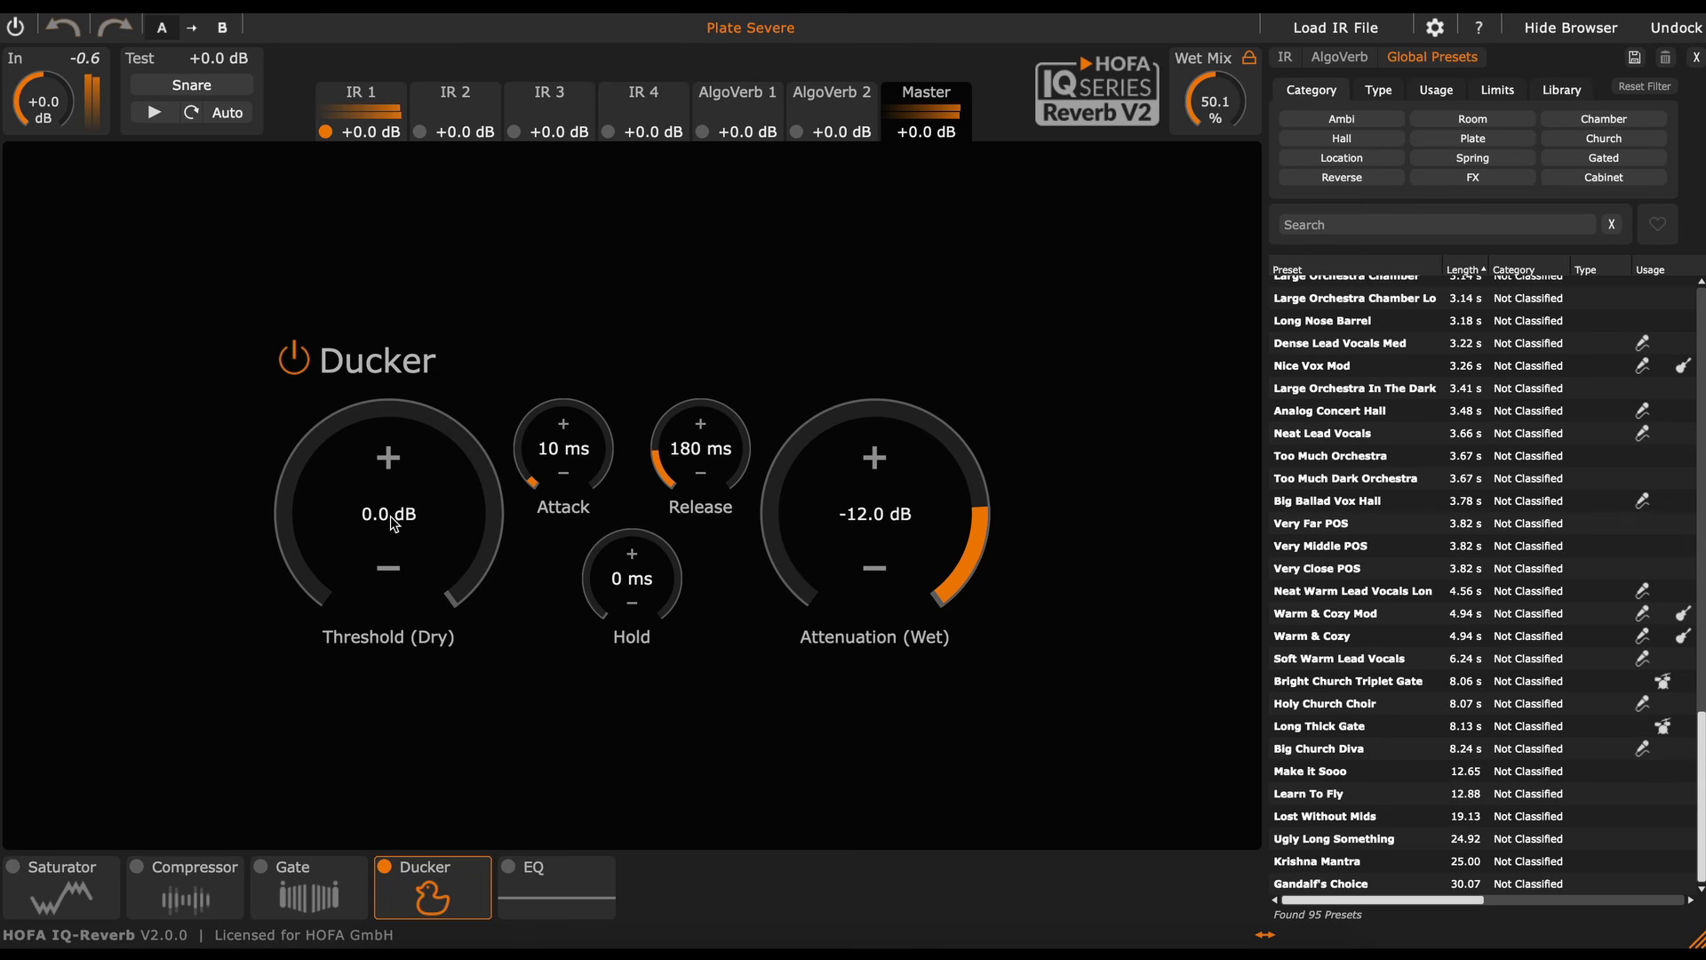
left_click_drag(391, 522, 398, 680)
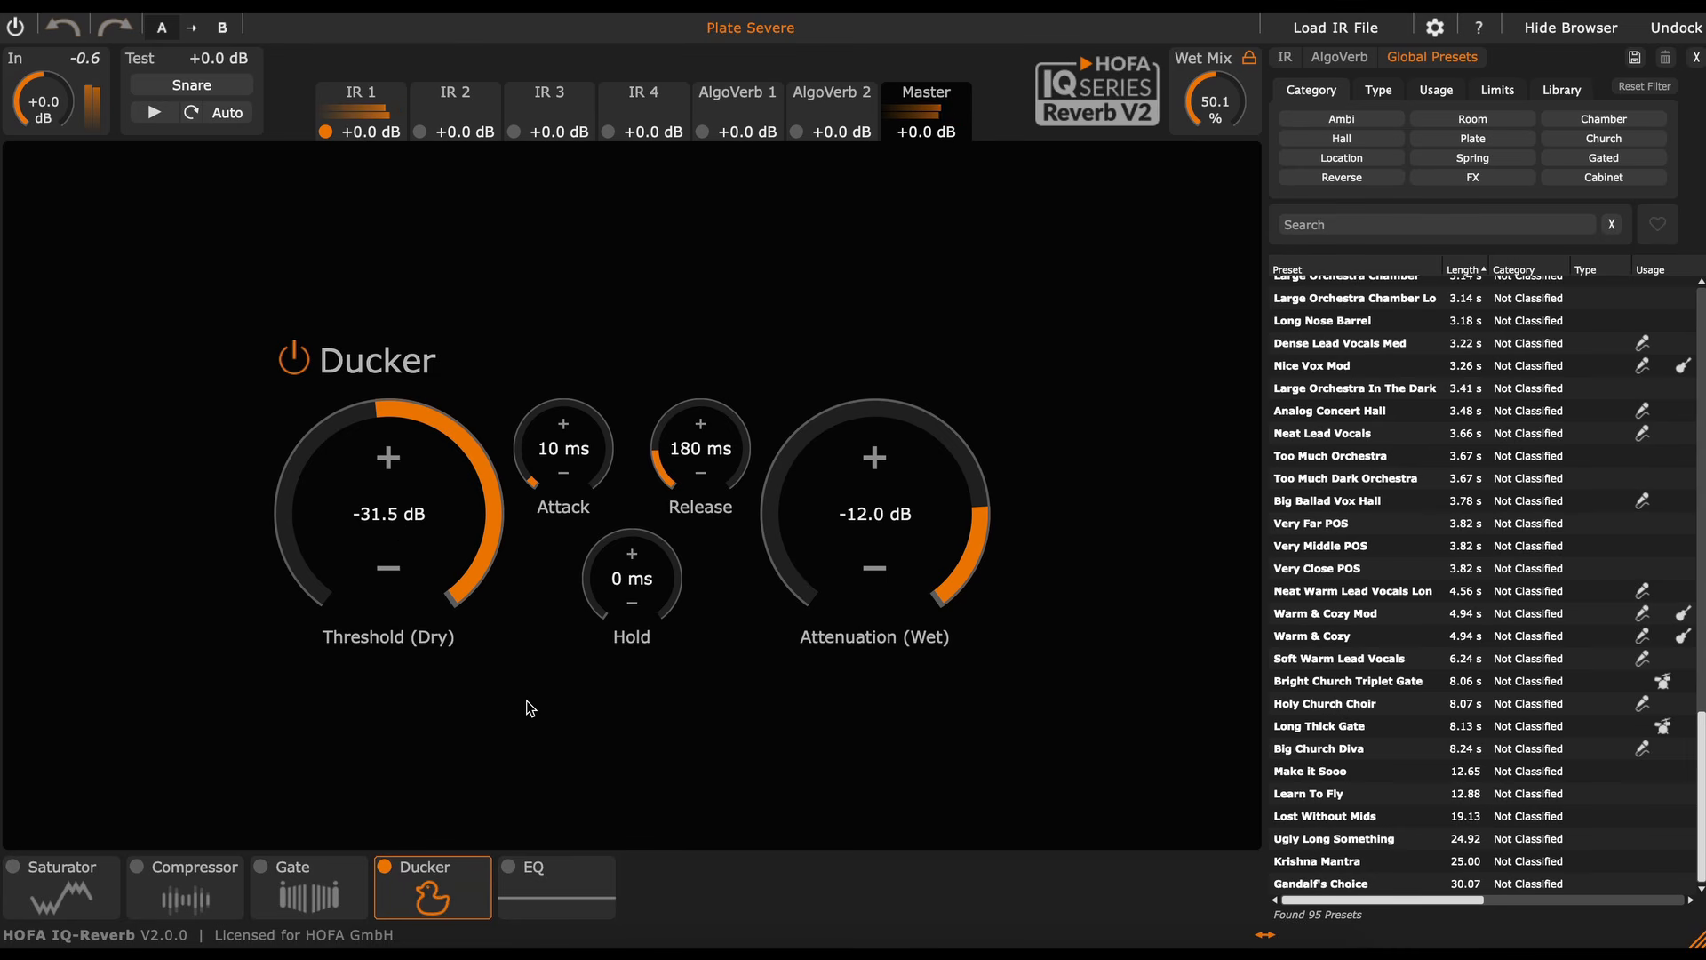
left_click(384, 867)
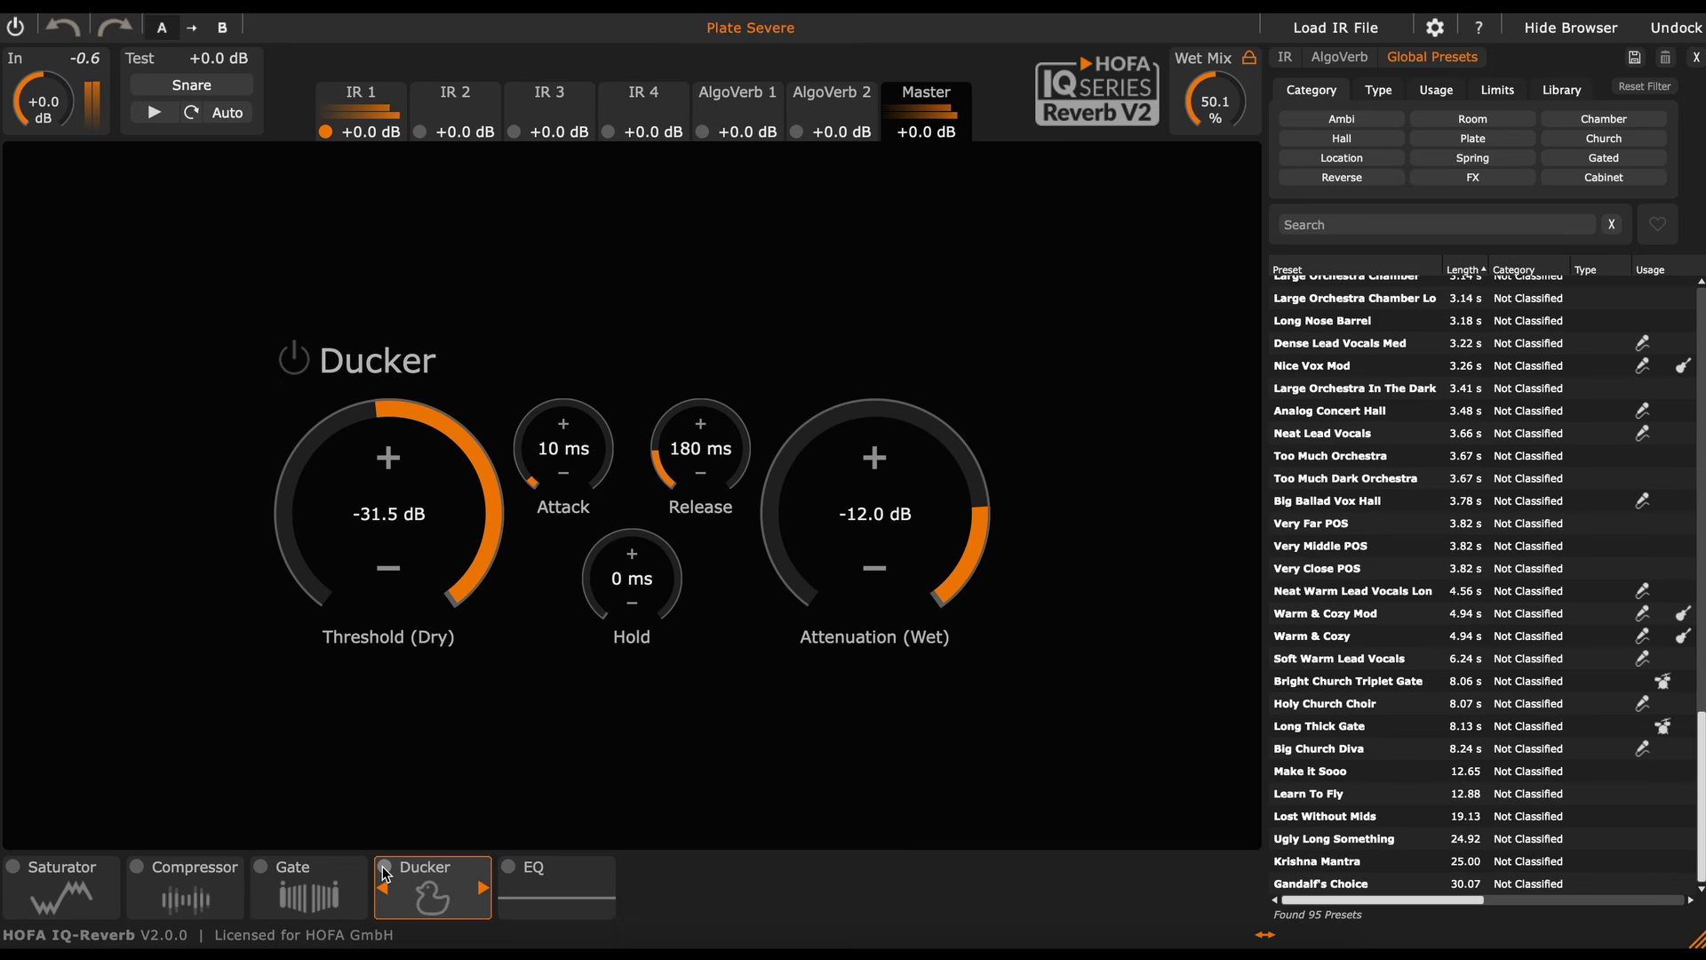
left_click(383, 867)
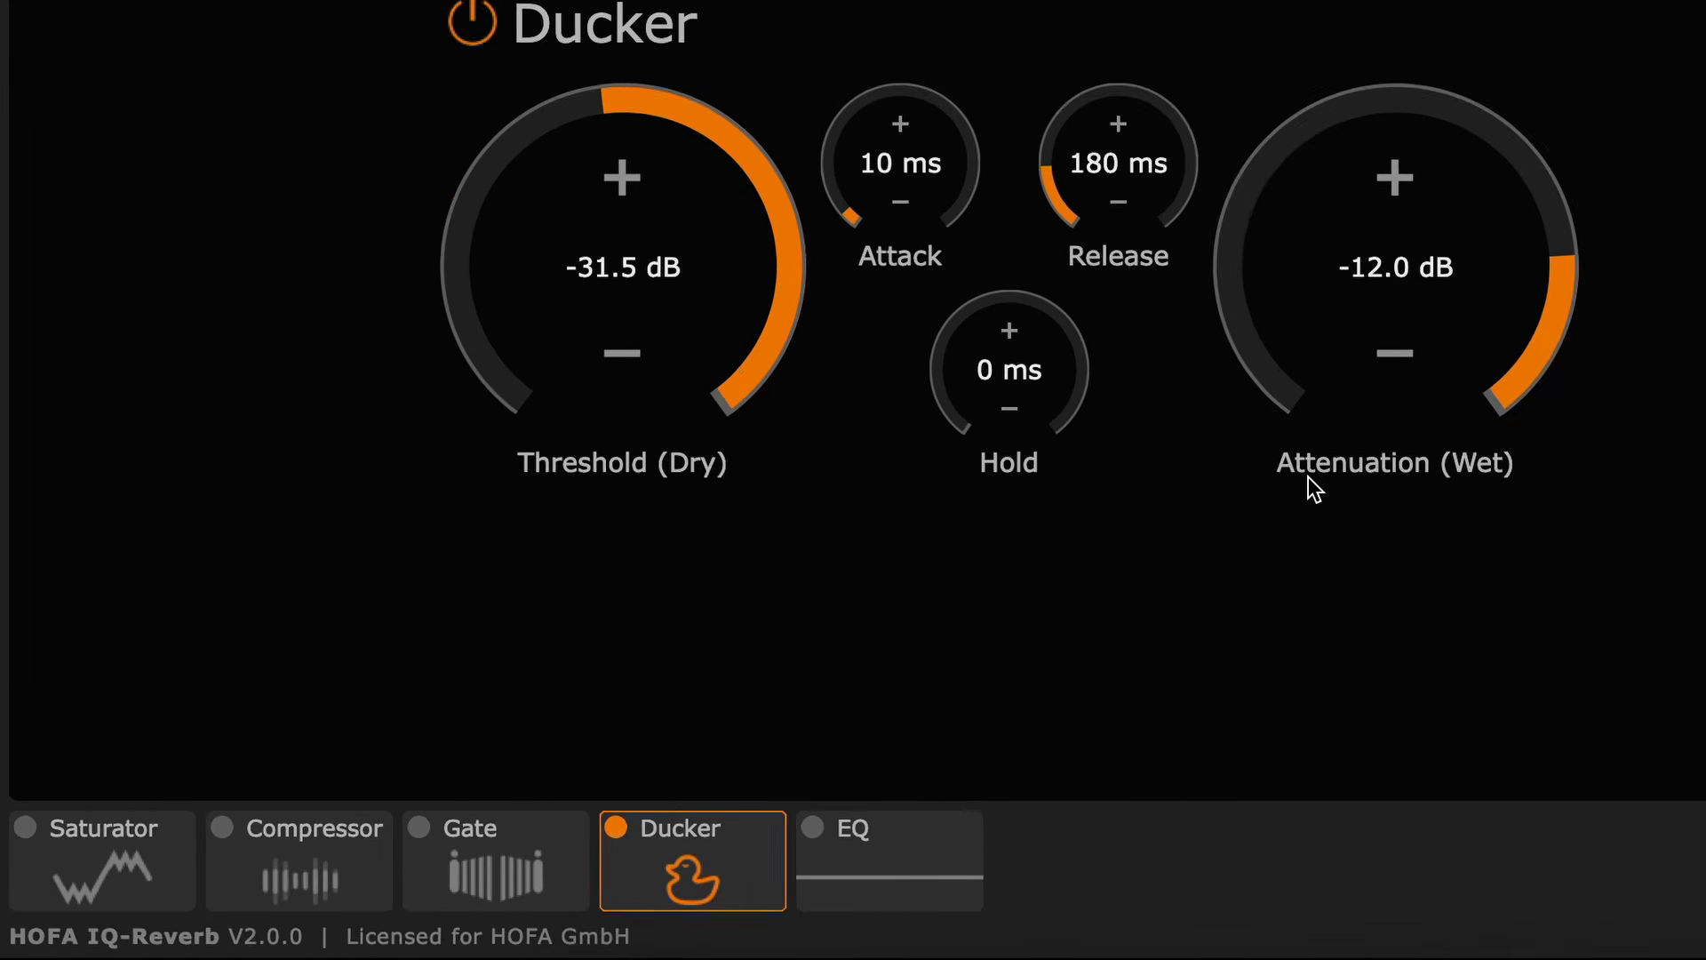
left_click_drag(1408, 280, 1419, 421)
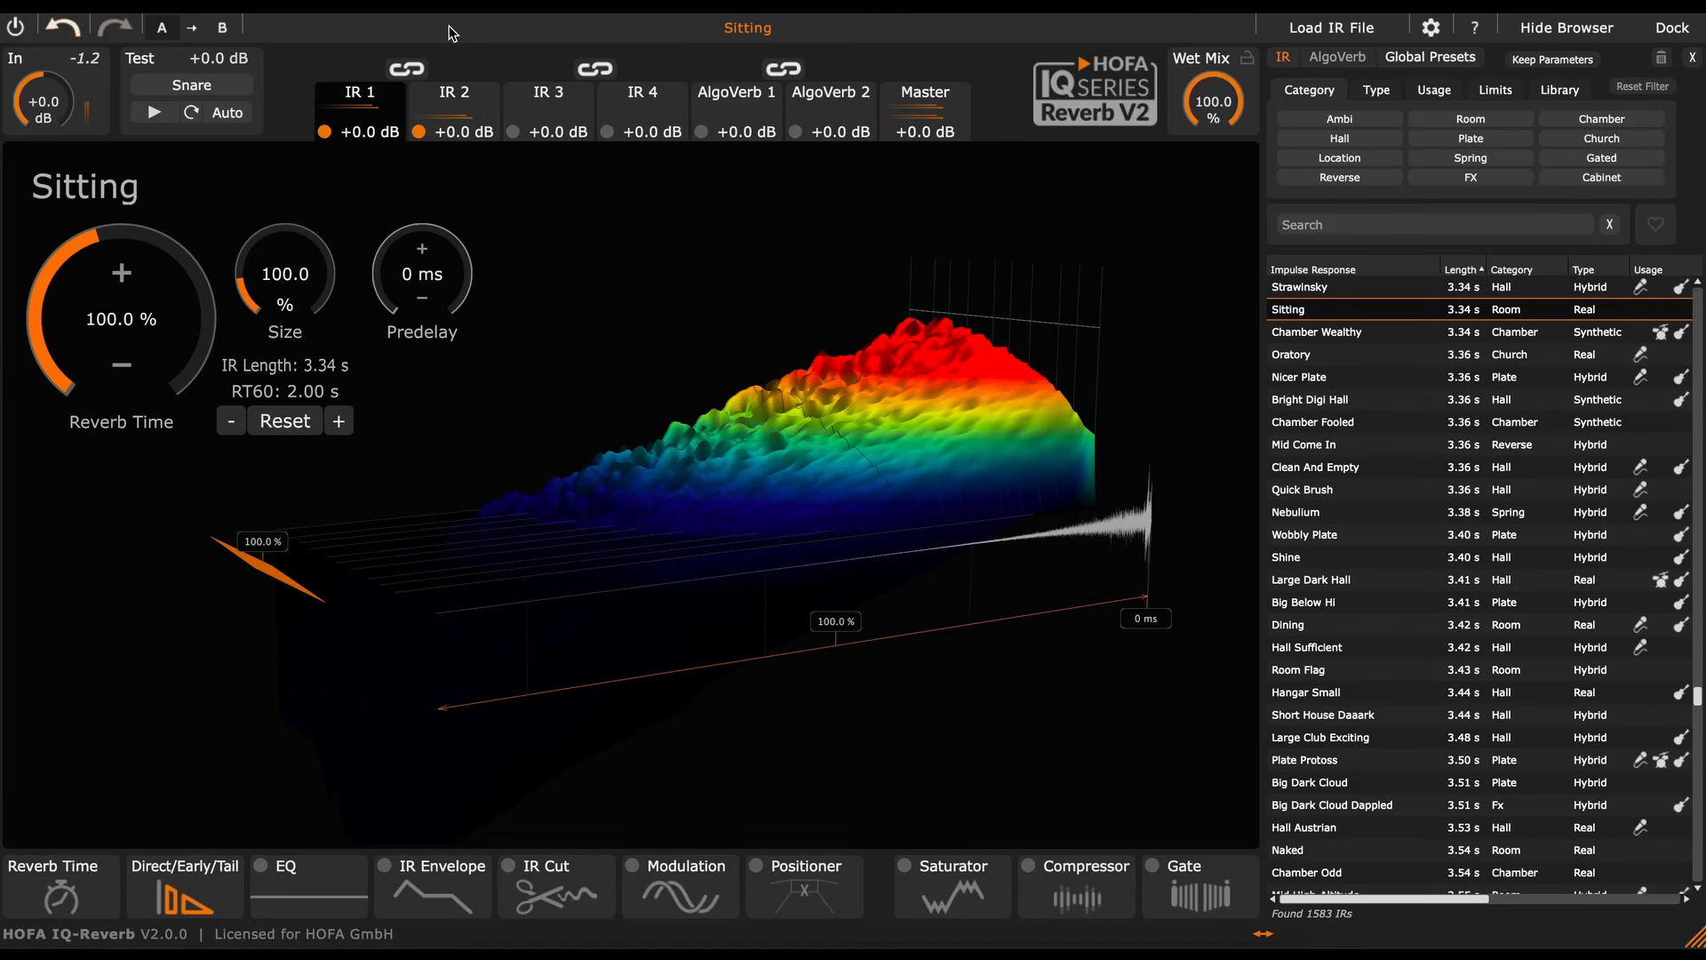
- Link IR 1 with IR 2, load the Strawinsky impulse response in IR 2, and set the reverb time to 54.4 %
left_click(1349, 292)
left_click(454, 124)
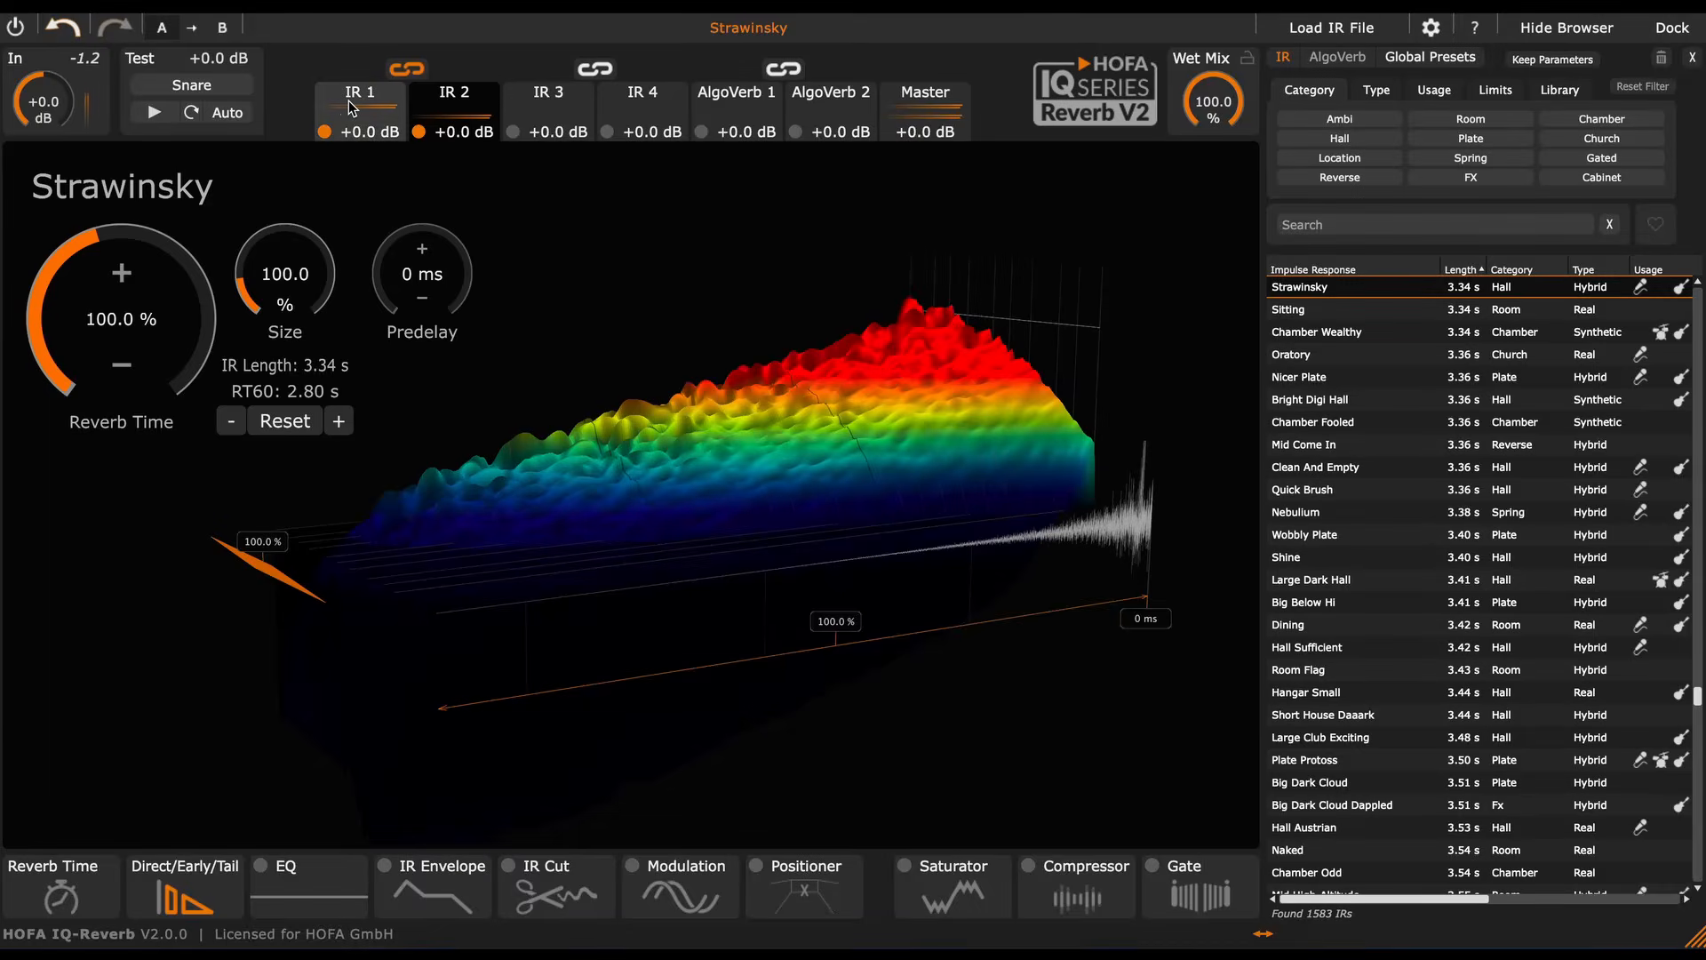
left_click_drag(107, 289, 92, 382)
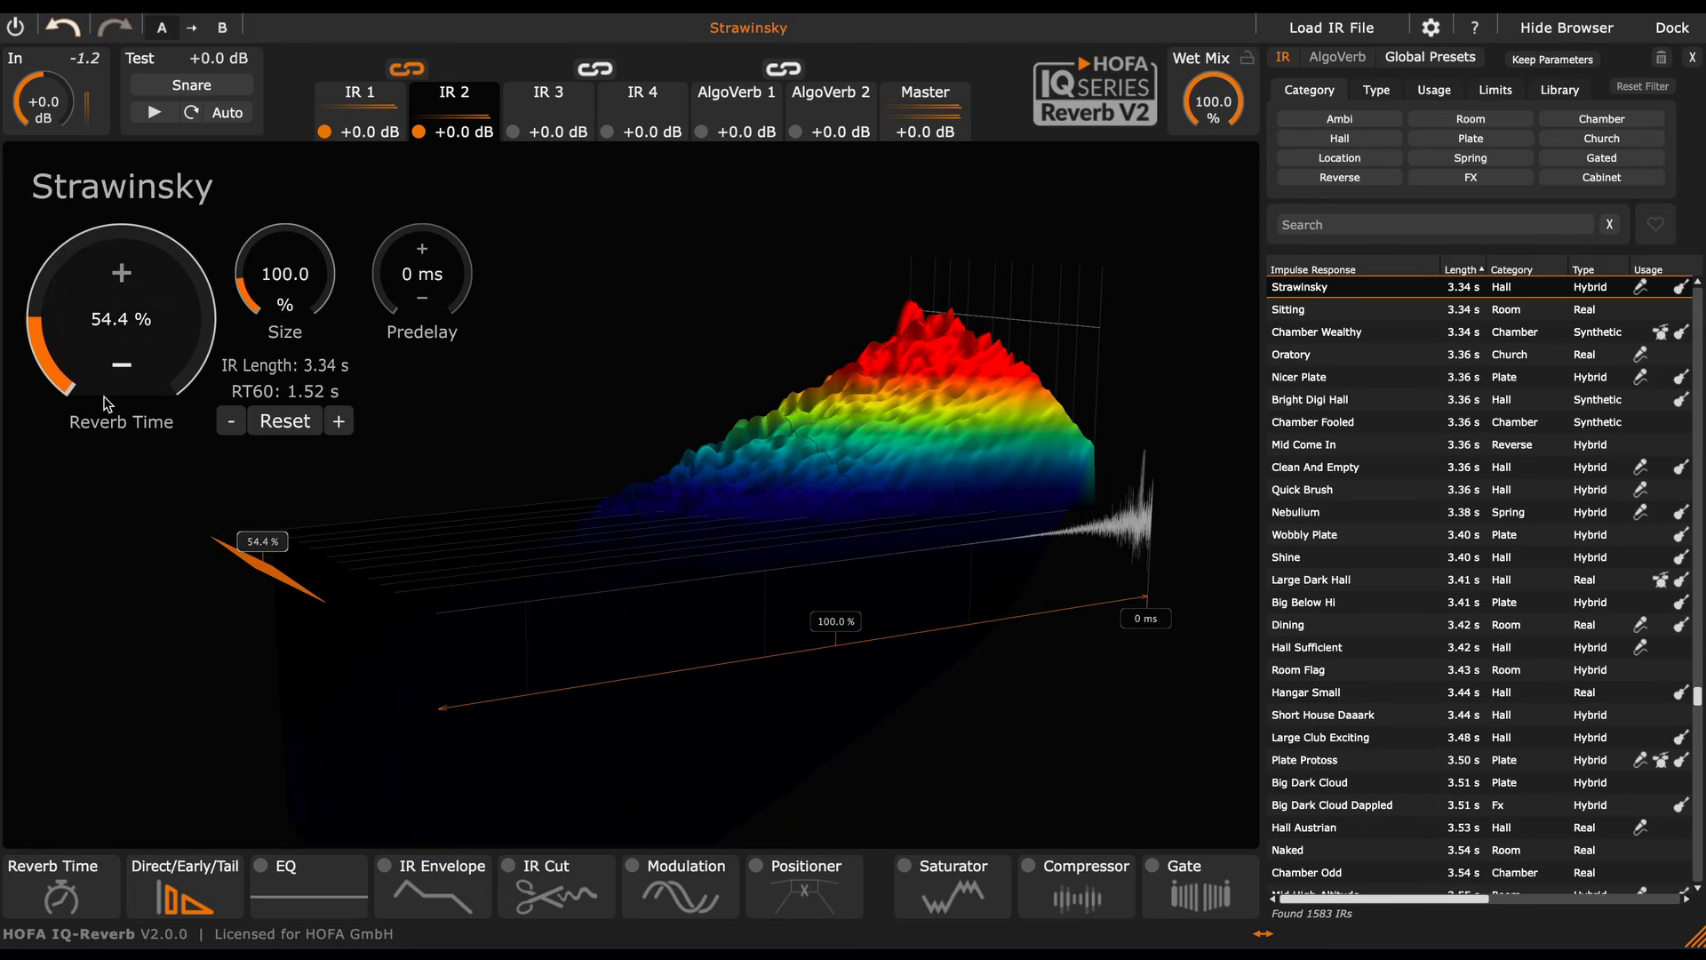
- Open the detailed reverb time settings for the High, Mid and Low bands of IR 2
left_click(80, 871)
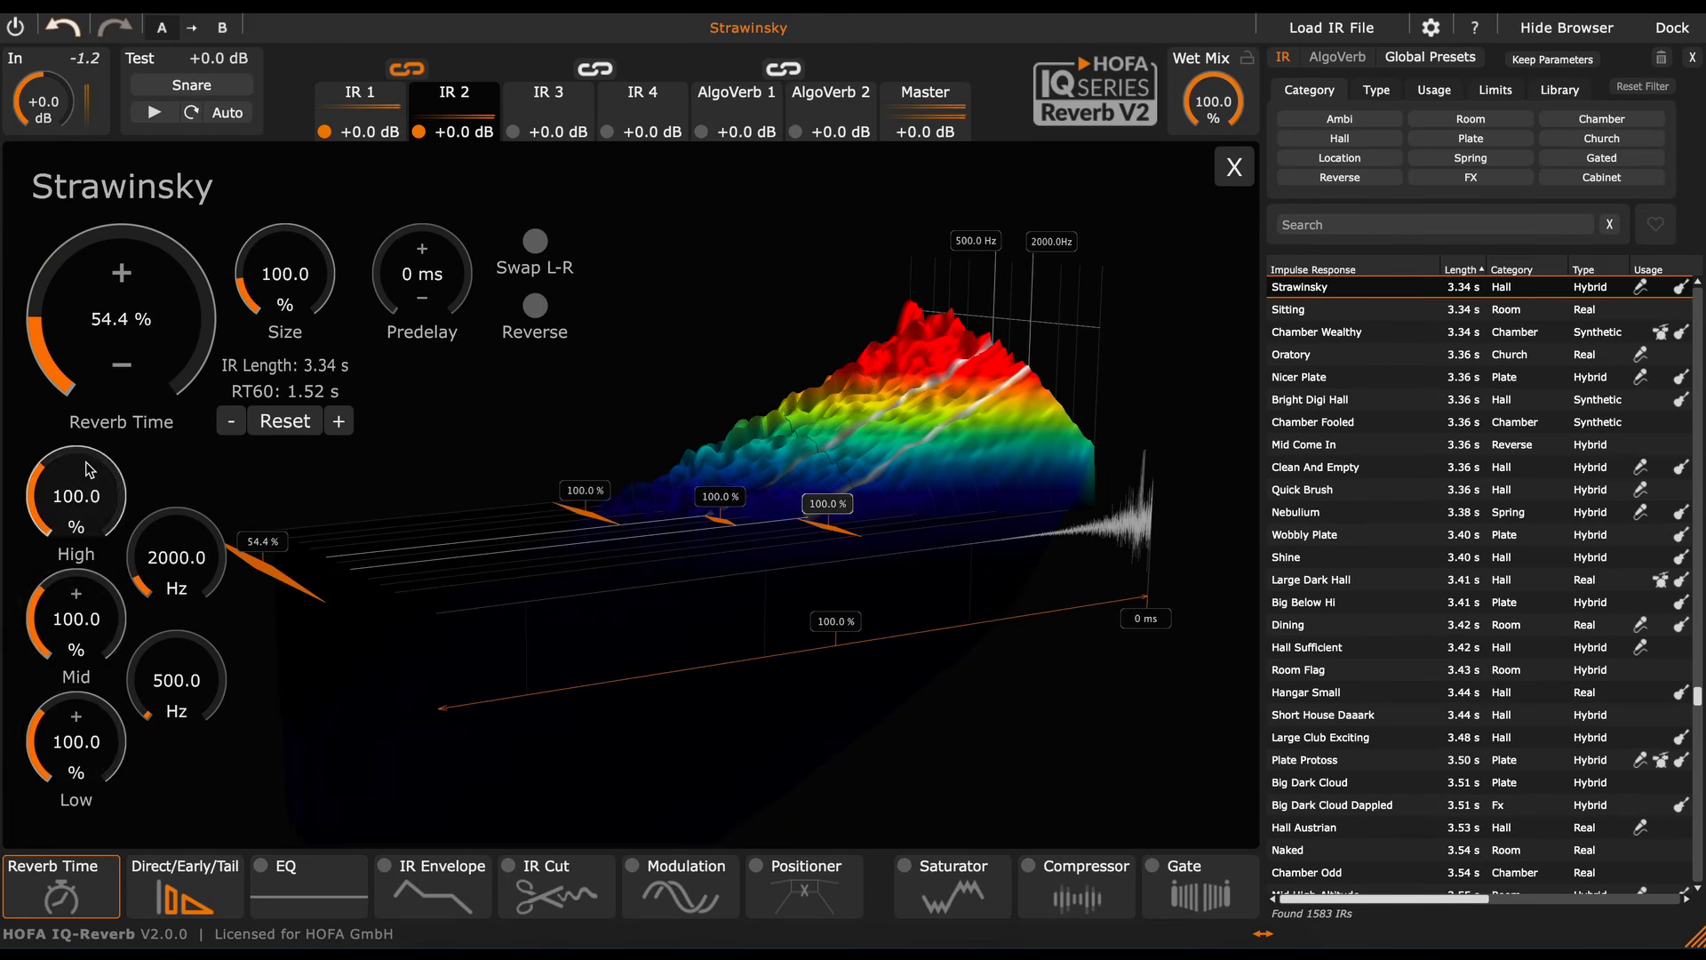